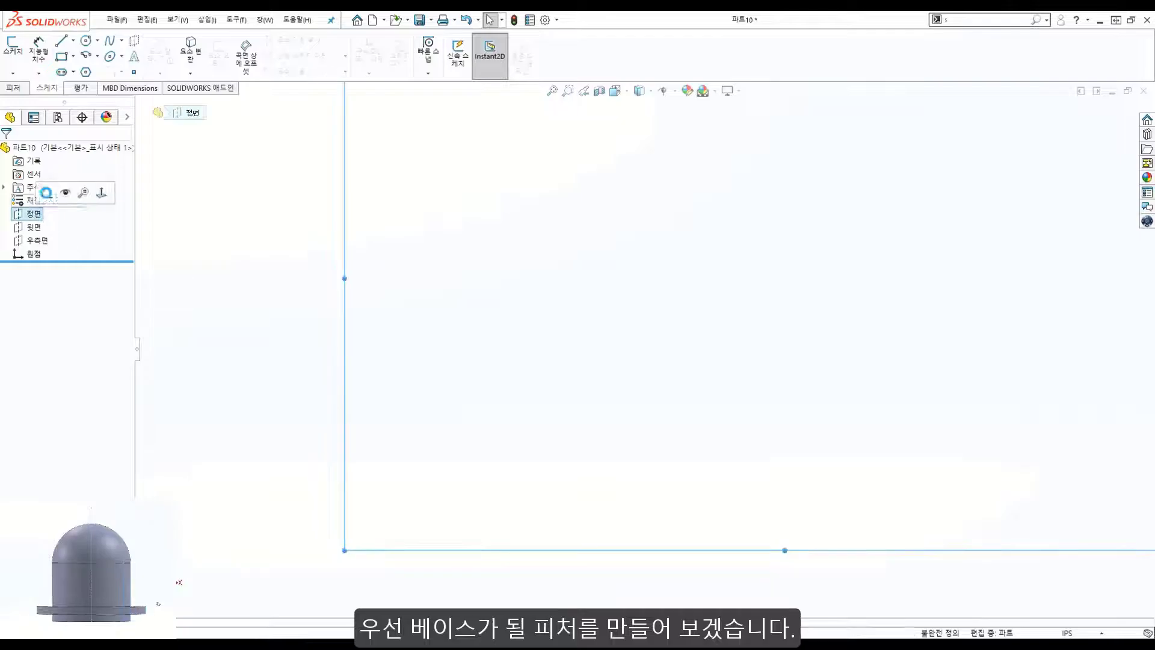
# - Start a Front-plane sketch with a vertical centreline running up from the origin
pyautogui.click(46, 192)
pyautogui.rightClick(658, 295)
pyautogui.click(703, 356)
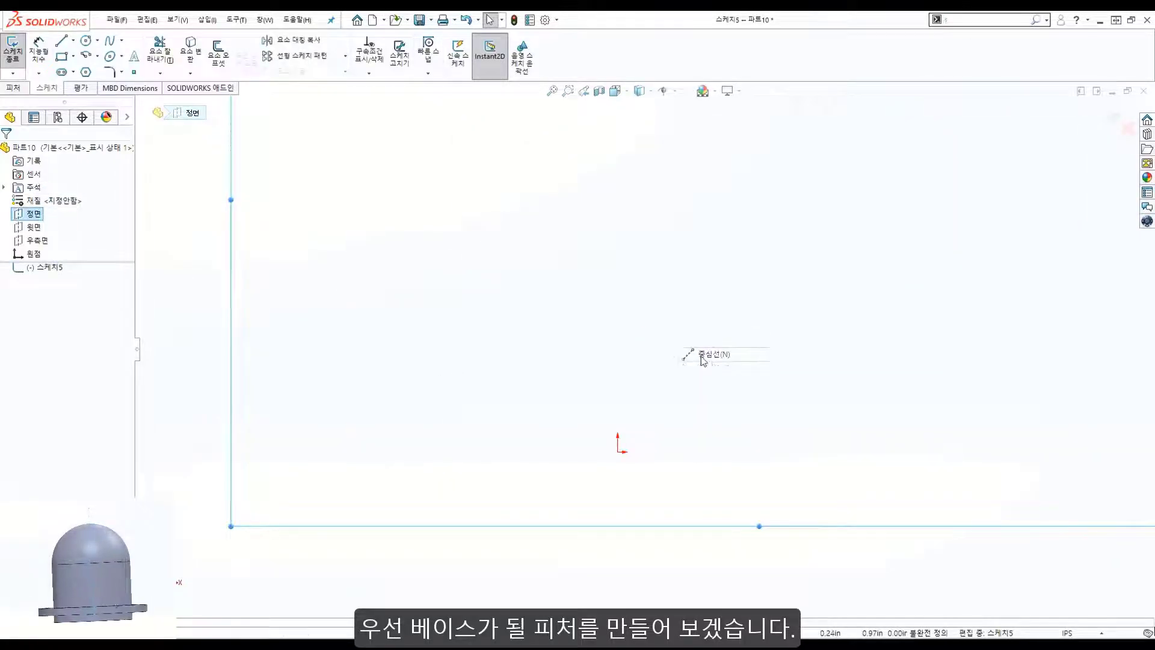
pyautogui.moveTo(618, 452); pyautogui.dragTo(618, 131)
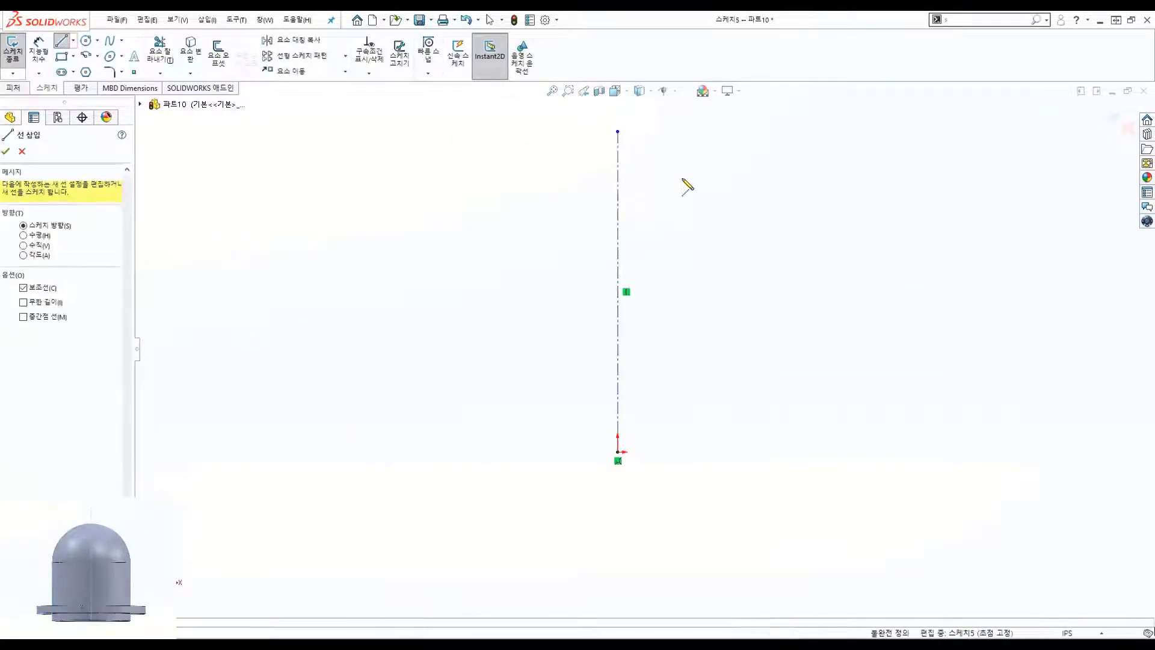
# - Draw the line, tangent-arc, side and base dome outline, then offset it 0.25 inward
pyautogui.click(712, 206)
pyautogui.moveTo(617, 451); pyautogui.dragTo(617, 187)
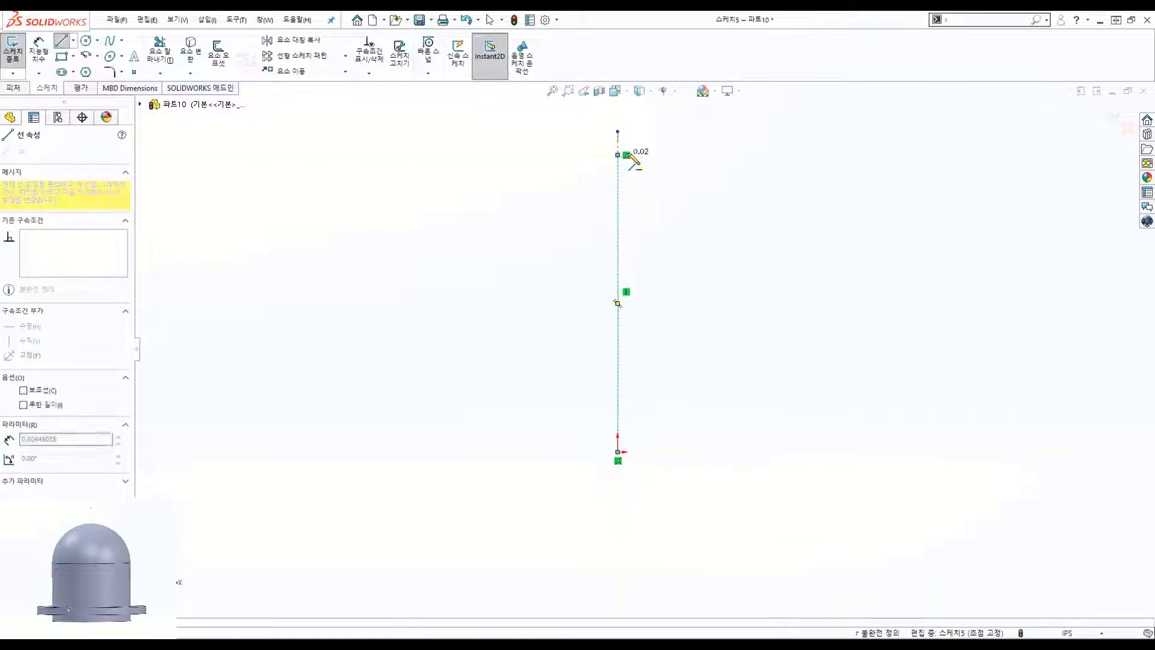
pyautogui.click(731, 268)
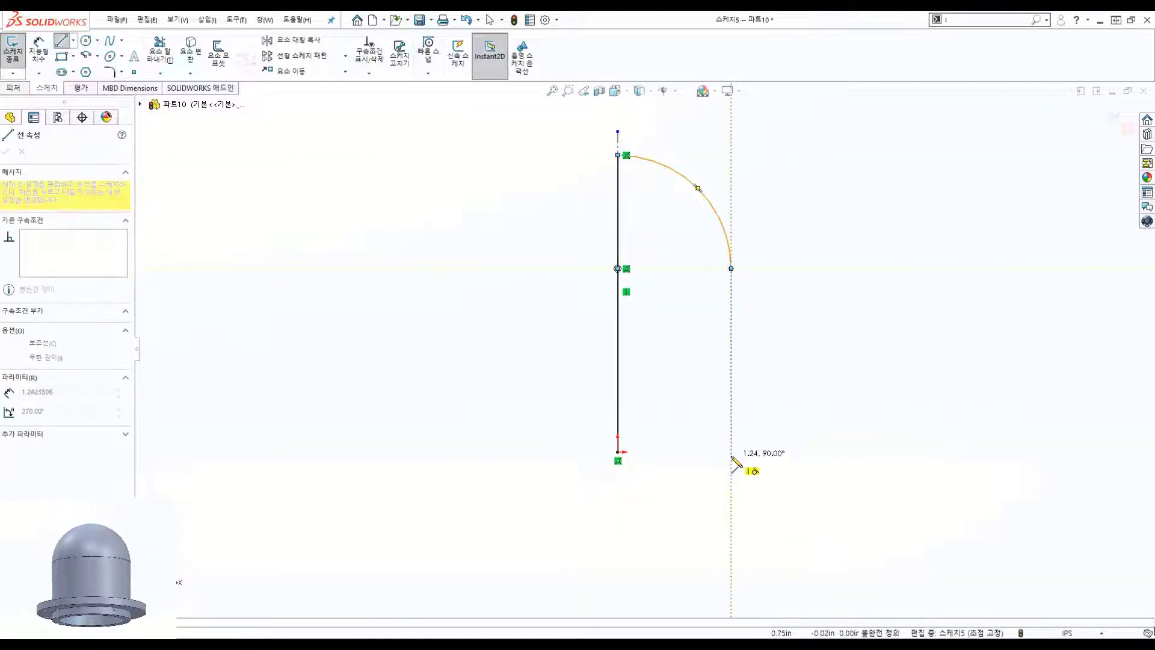
pyautogui.click(731, 451)
pyautogui.click(618, 451)
pyautogui.press('s')
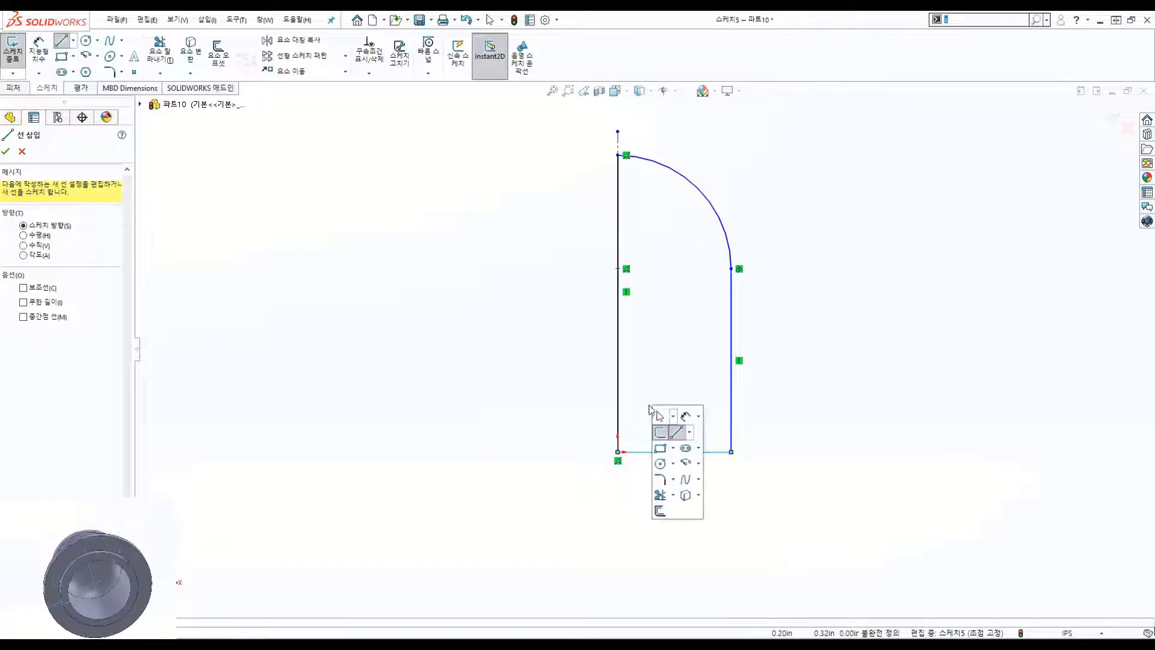
pyautogui.click(660, 432)
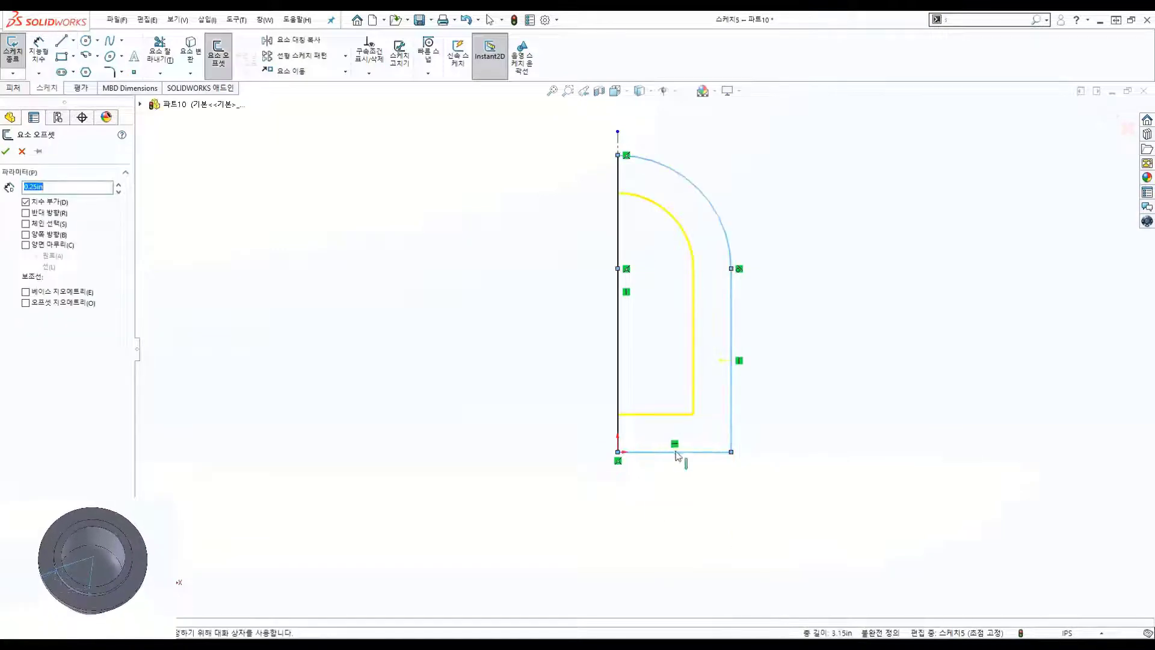
pyautogui.click(679, 455)
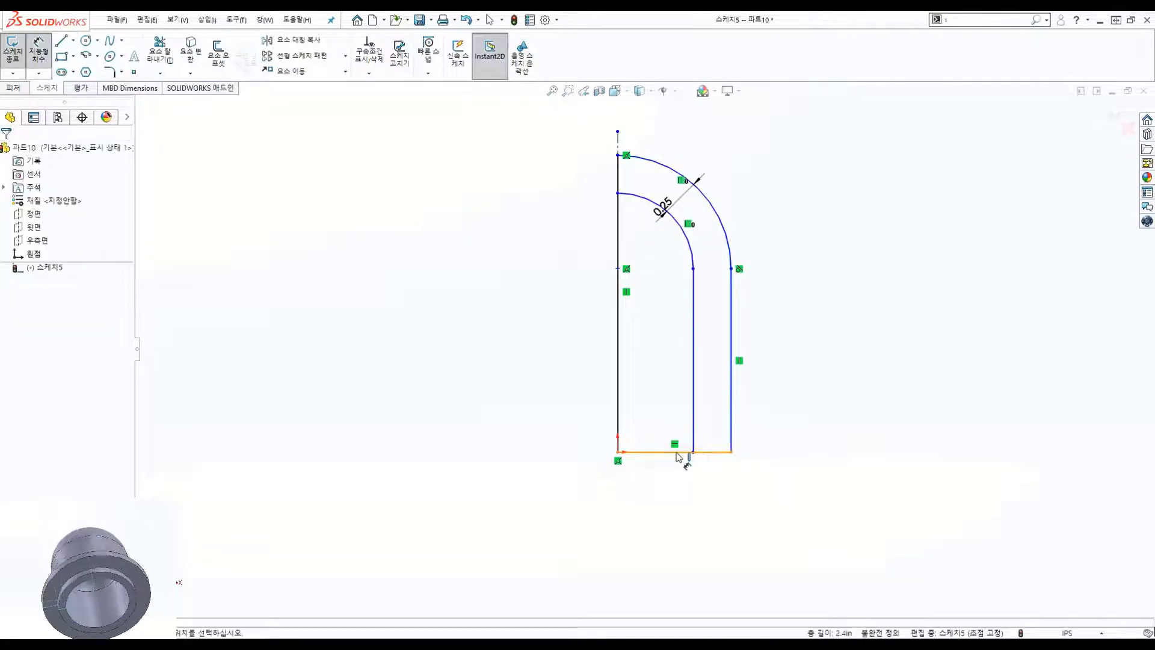
# - Dimension the profile to 1.35 bottom width and 3.35 overall height
pyautogui.click(676, 479)
pyautogui.write('2.7/2')
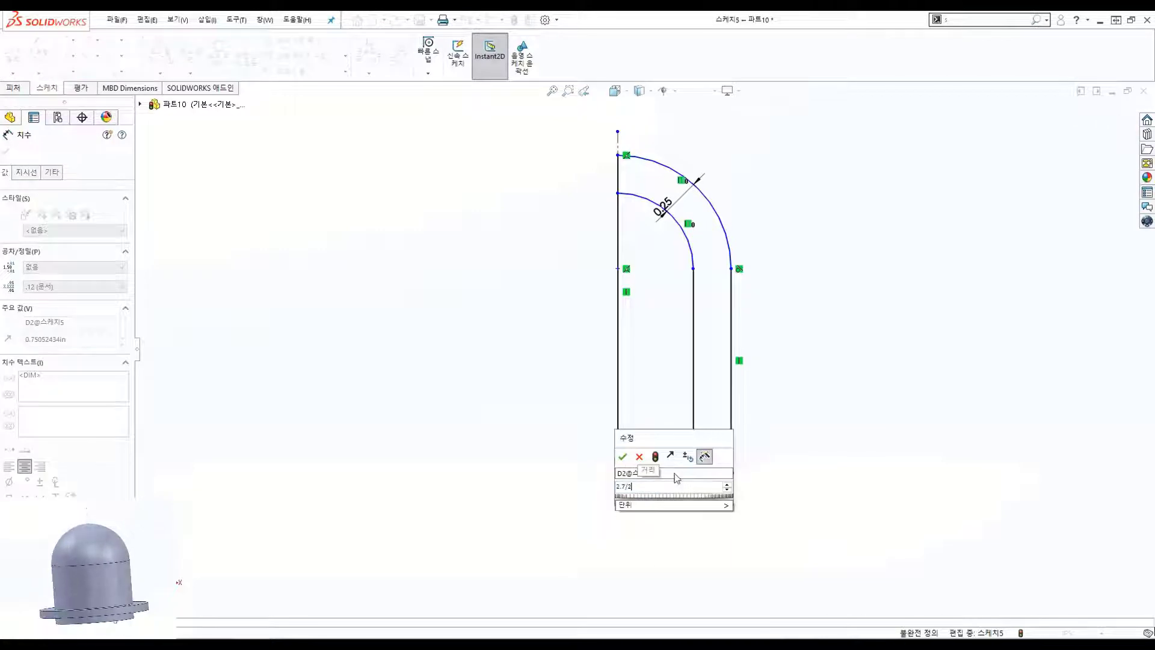
pyautogui.press('Return')
pyautogui.scroll(-3, 618, 268)
pyautogui.click(618, 433)
pyautogui.click(560, 397)
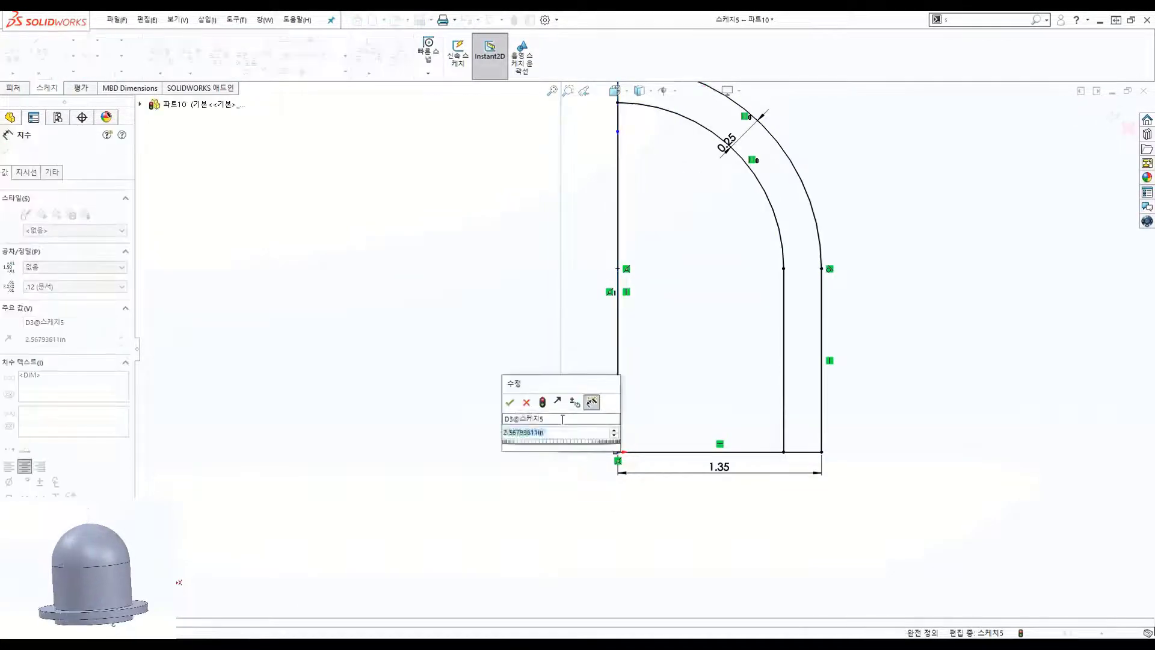
pyautogui.press('Return')
pyautogui.scroll(-3, 794, 174)
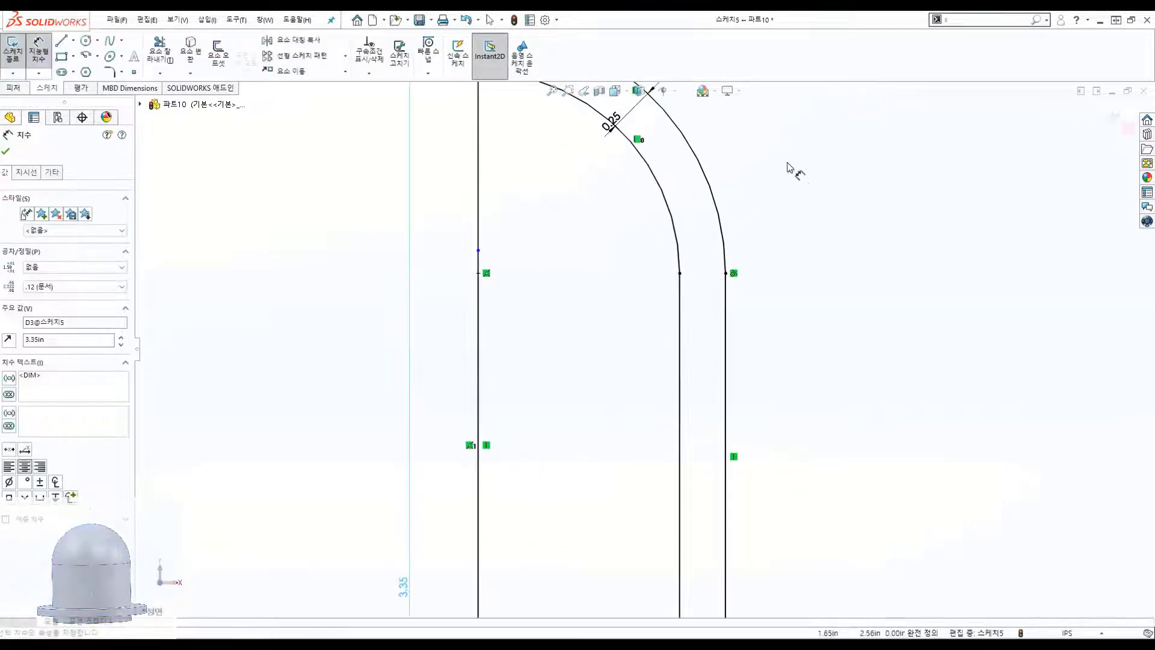
pyautogui.scroll(2, 812, 313)
# - Draw a corner rectangle for the flange at the outer wall, 0.25 tall
pyautogui.press('s')
pyautogui.click(807, 484)
pyautogui.click(701, 481)
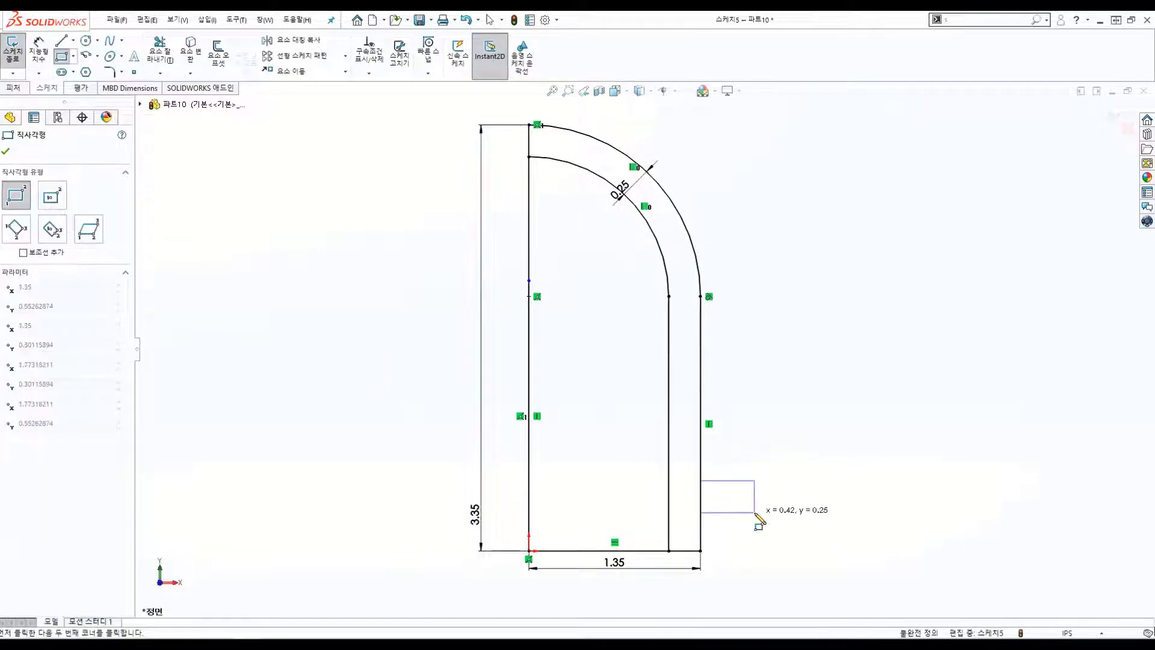
pyautogui.click(755, 513)
pyautogui.click(794, 510)
pyautogui.click(730, 481)
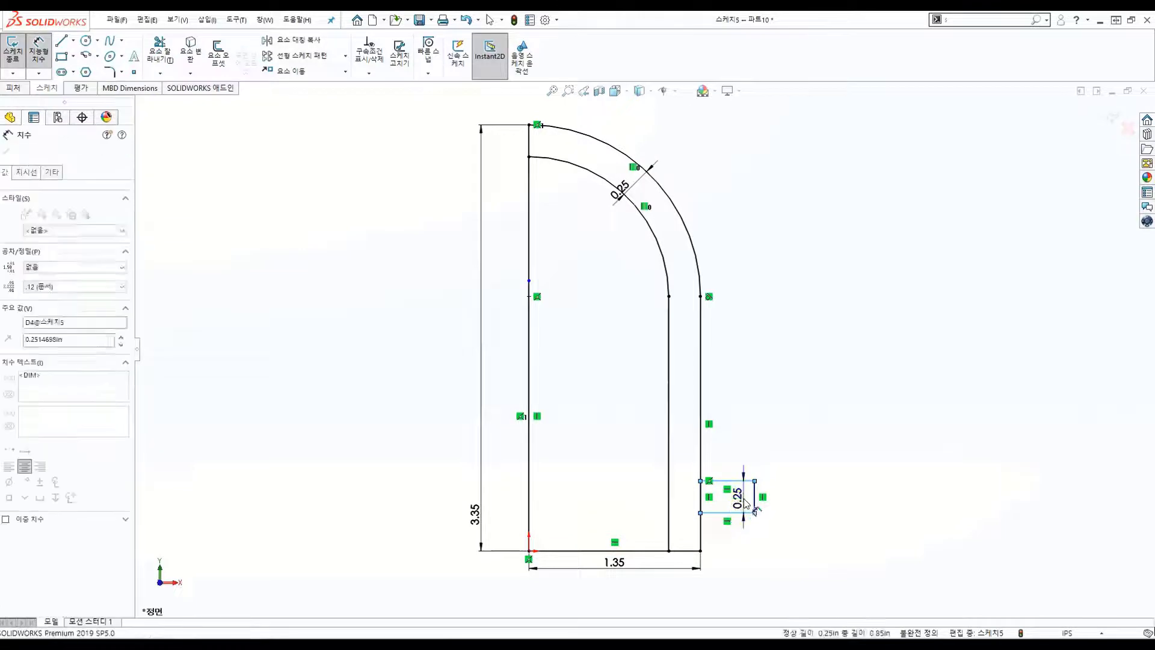
pyautogui.click(745, 498)
pyautogui.press('Return')
# - Place the flange rectangle 0.25 above the base and set the flange radius to 1.88
pyautogui.click(728, 512)
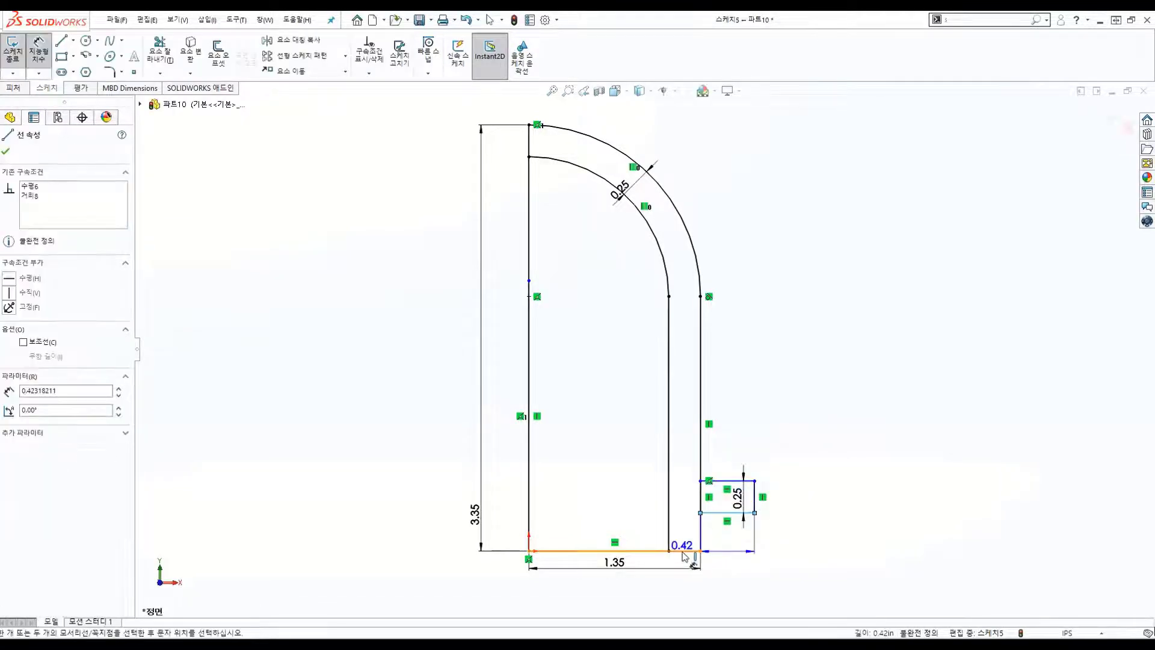
pyautogui.click(659, 550)
pyautogui.click(735, 530)
pyautogui.write('0.25')
pyautogui.press('Return')
pyautogui.click(529, 518)
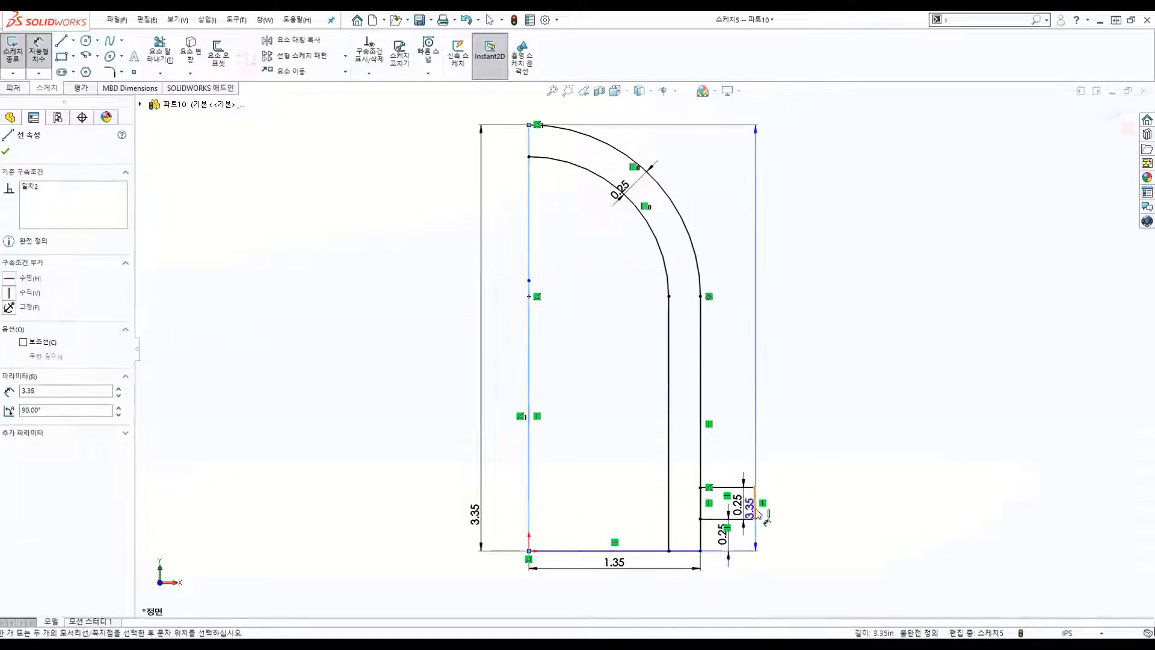
pyautogui.click(754, 503)
pyautogui.click(753, 577)
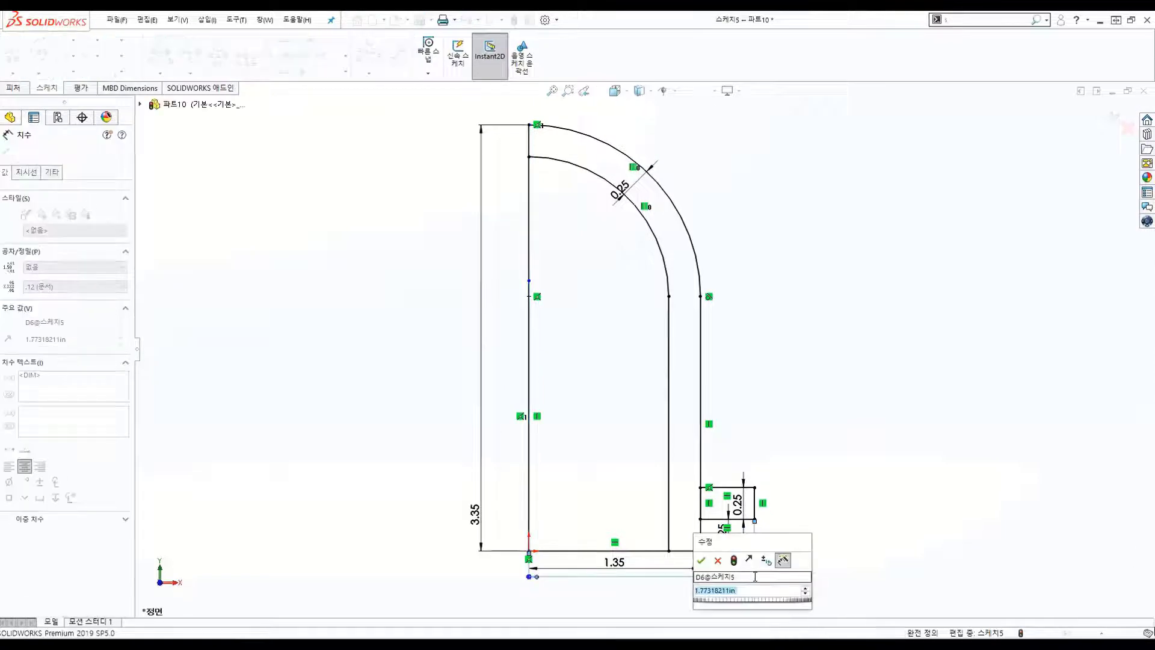
pyautogui.write('1.875')
pyautogui.press('Return')
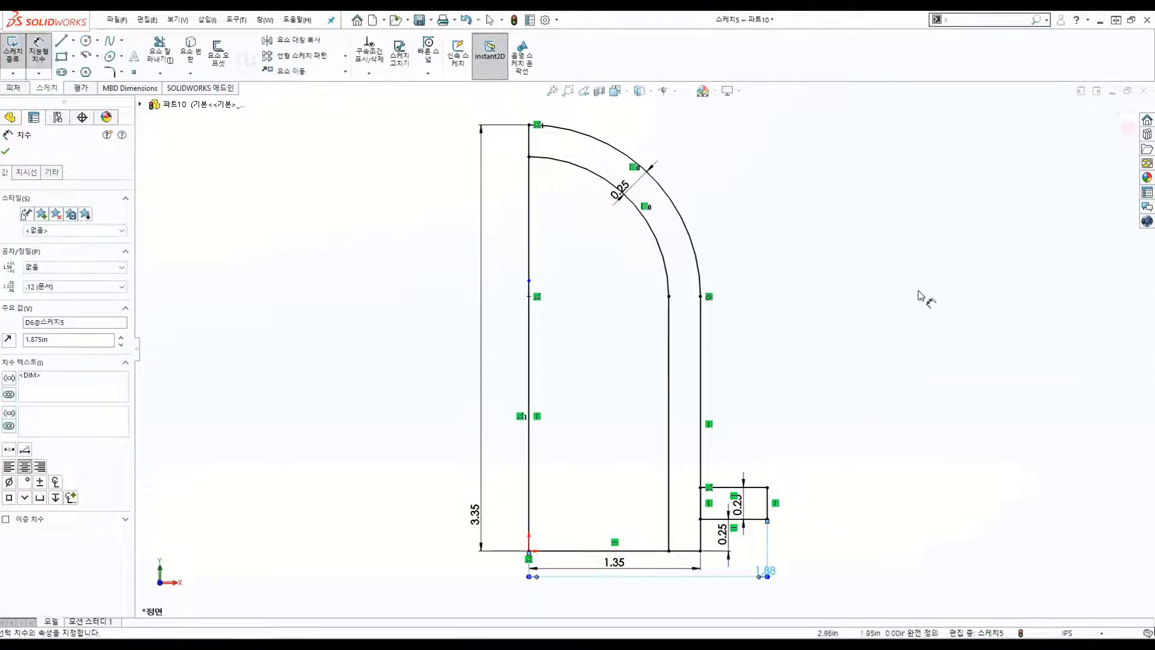
# - Revolve the wall and flange regions 360° about the centreline, then start a new Front-plane sketch
pyautogui.click(1112, 117)
pyautogui.click(25, 89)
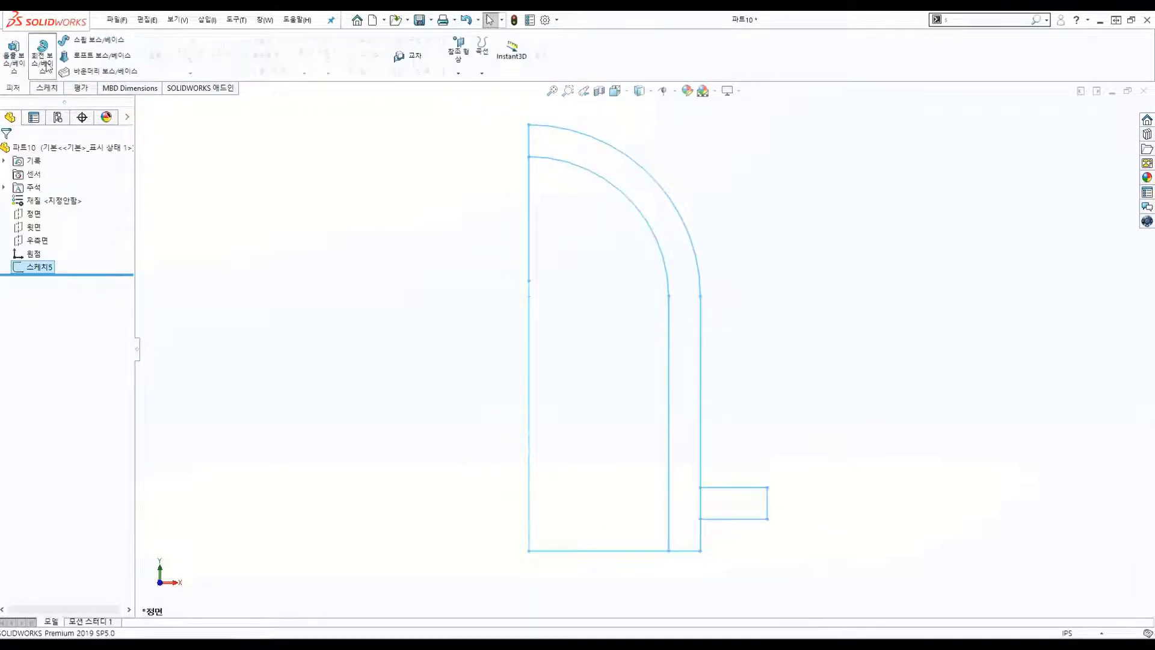
pyautogui.click(37, 48)
pyautogui.click(674, 292)
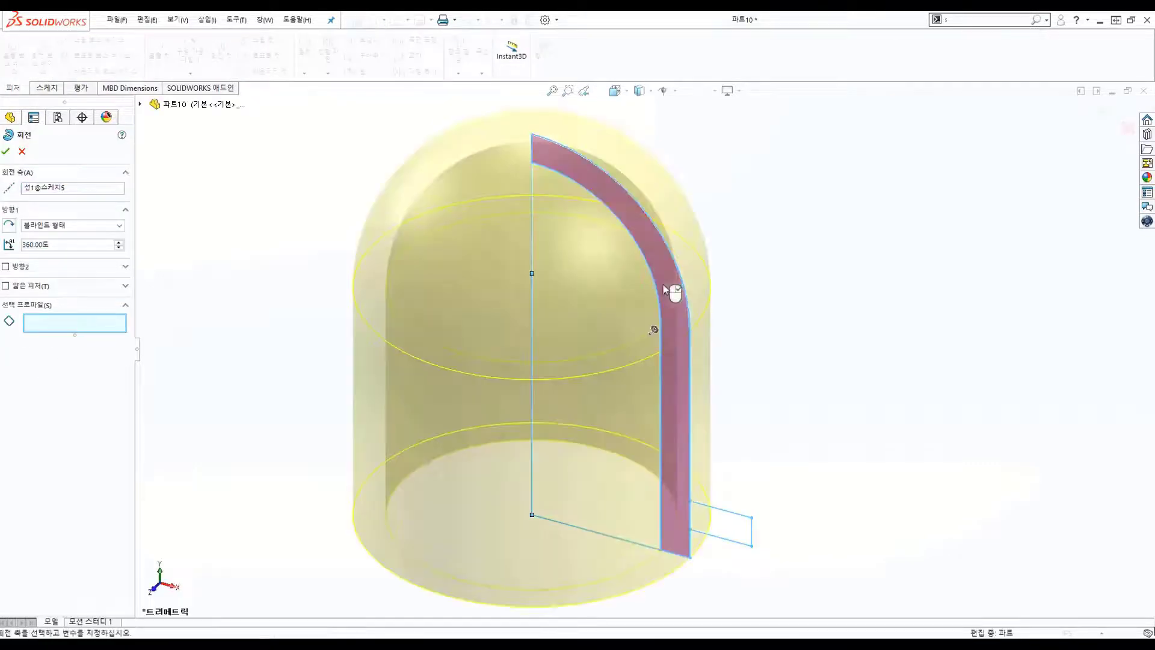
pyautogui.click(734, 527)
pyautogui.press('Return')
pyautogui.click(33, 227)
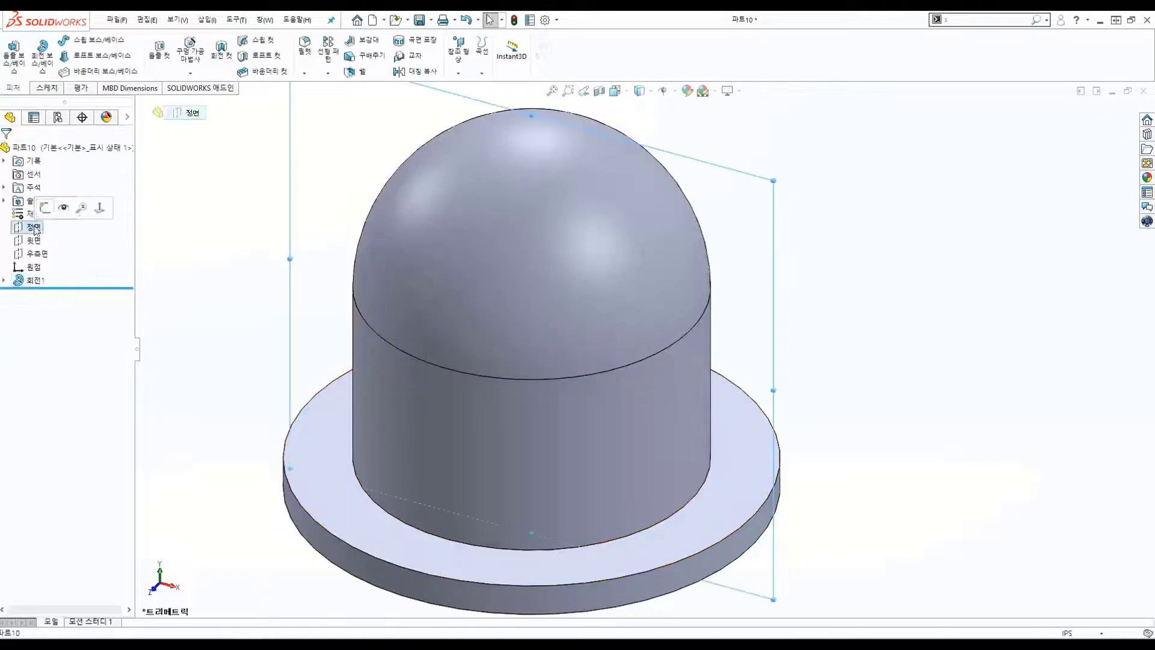
pyautogui.click(96, 209)
# - Draw three circles stacked on the vertical axis: a large middle one and two smaller ones
pyautogui.press('s')
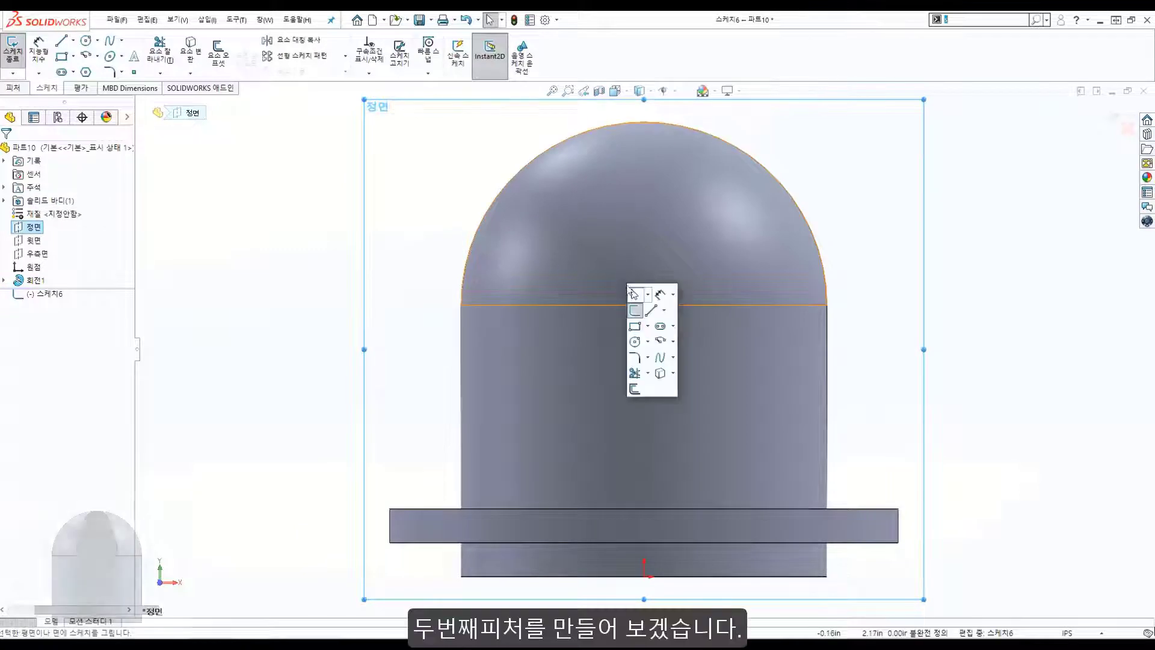
pyautogui.click(639, 352)
pyautogui.click(644, 272)
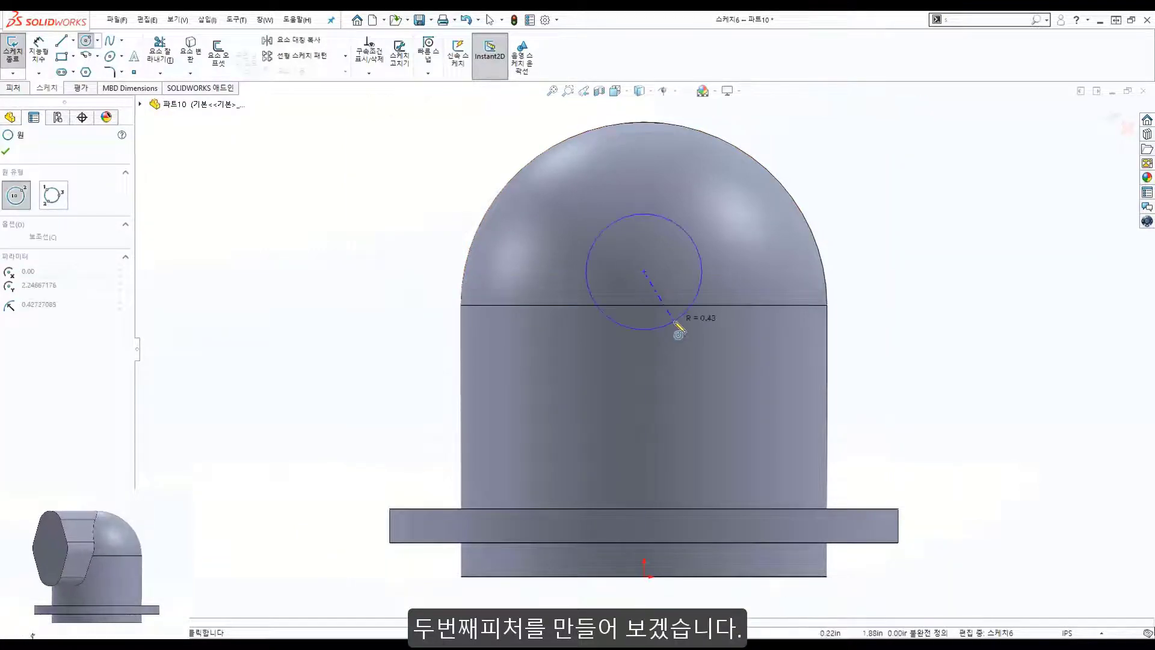
pyautogui.click(677, 319)
pyautogui.click(644, 373)
pyautogui.click(671, 395)
pyautogui.click(644, 164)
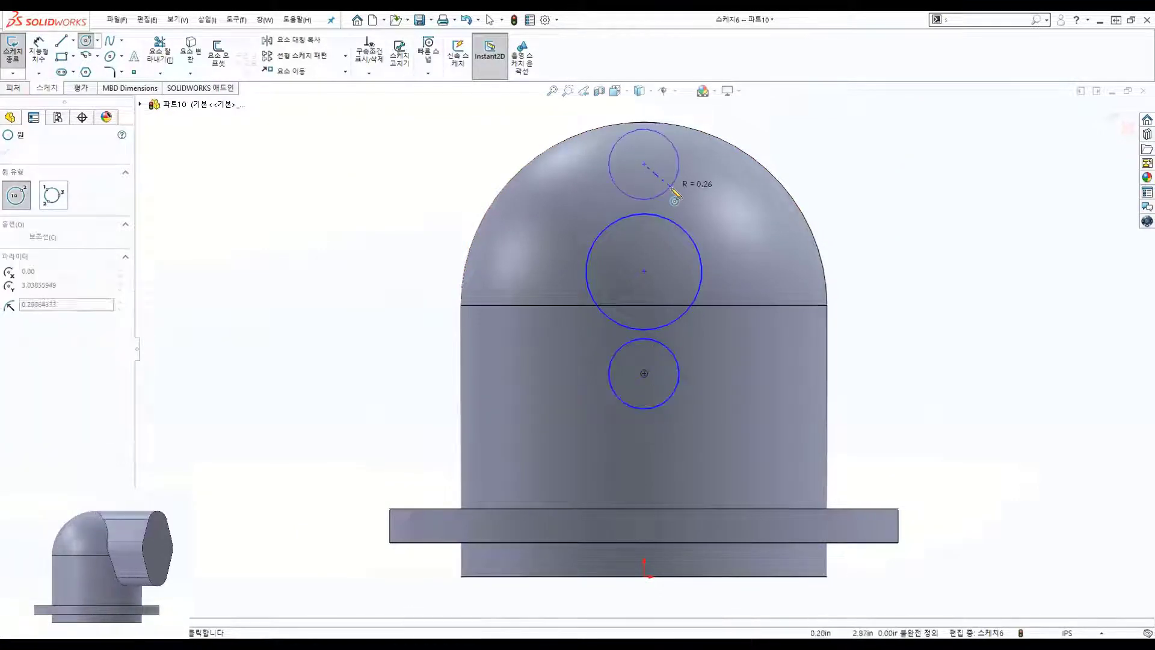
pyautogui.click(671, 189)
# - Dimension the circles: Ø1.22 for the middle, Ø0.76 for top and bottom
pyautogui.moveTo(692, 205); pyautogui.dragTo(692, 162, button='right')
pyautogui.click(699, 253)
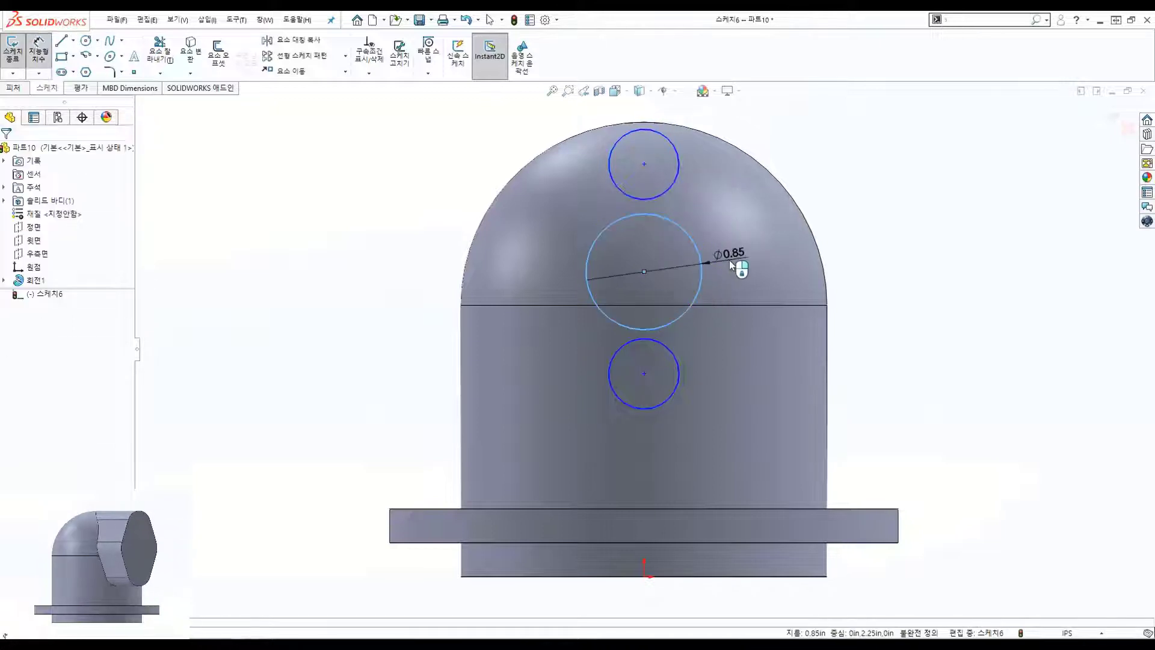
pyautogui.click(729, 260)
pyautogui.write('1.22')
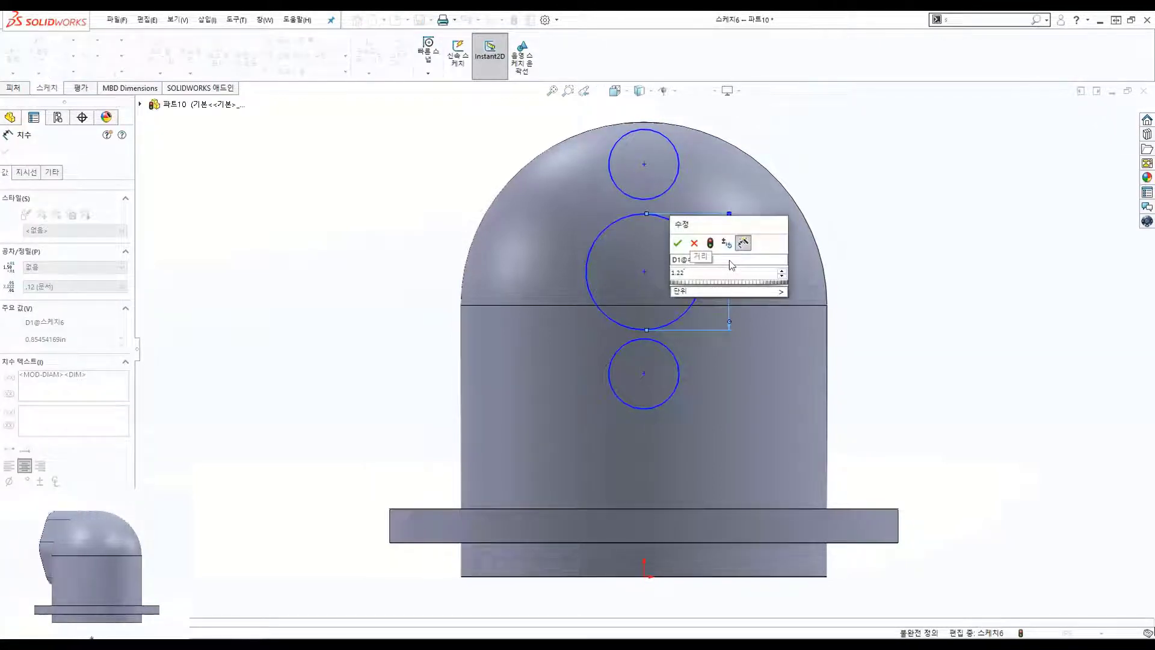
pyautogui.press('Return')
pyautogui.click(678, 157)
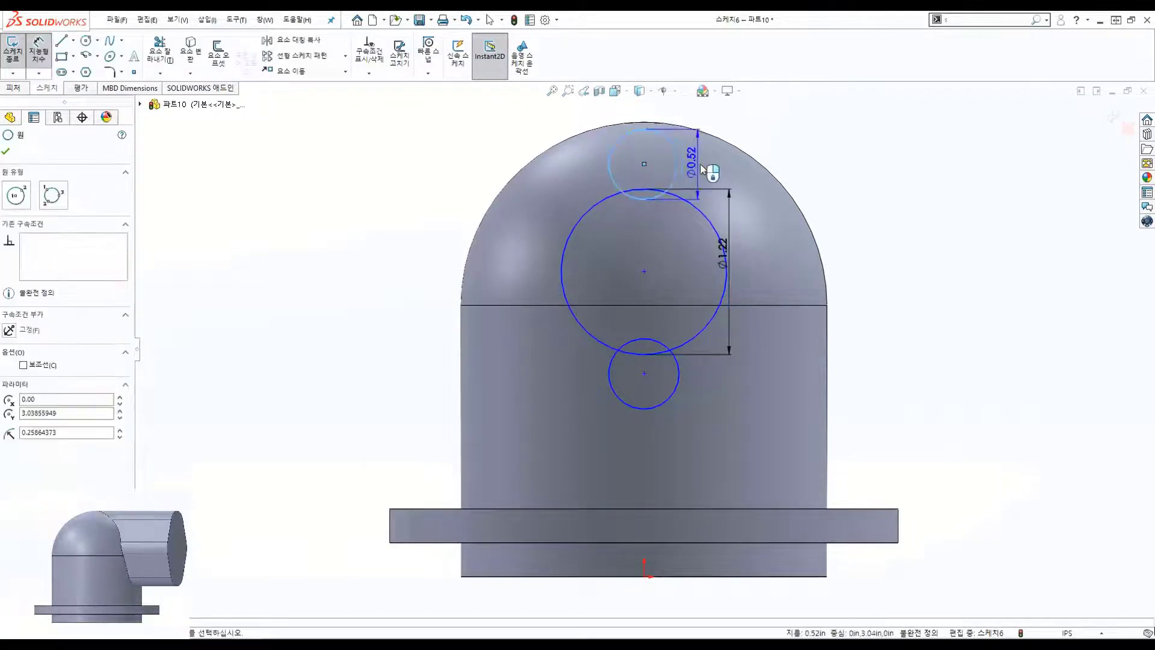
pyautogui.click(698, 158)
pyautogui.write('0')
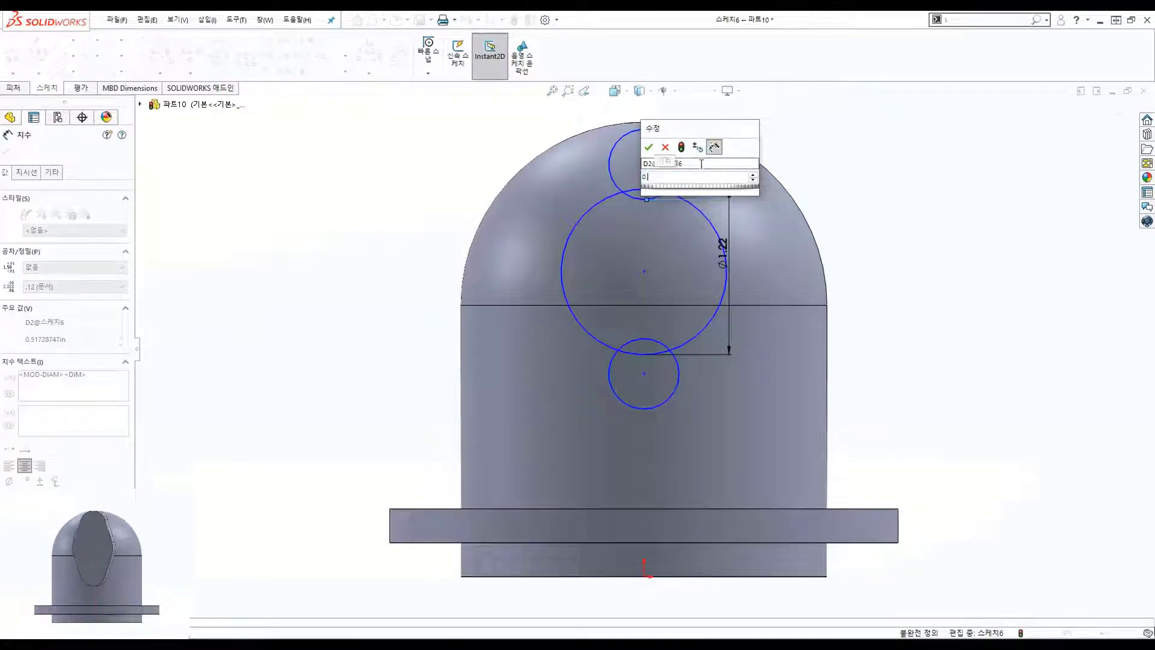
pyautogui.write('.76')
pyautogui.press('Return')
pyautogui.click(675, 393)
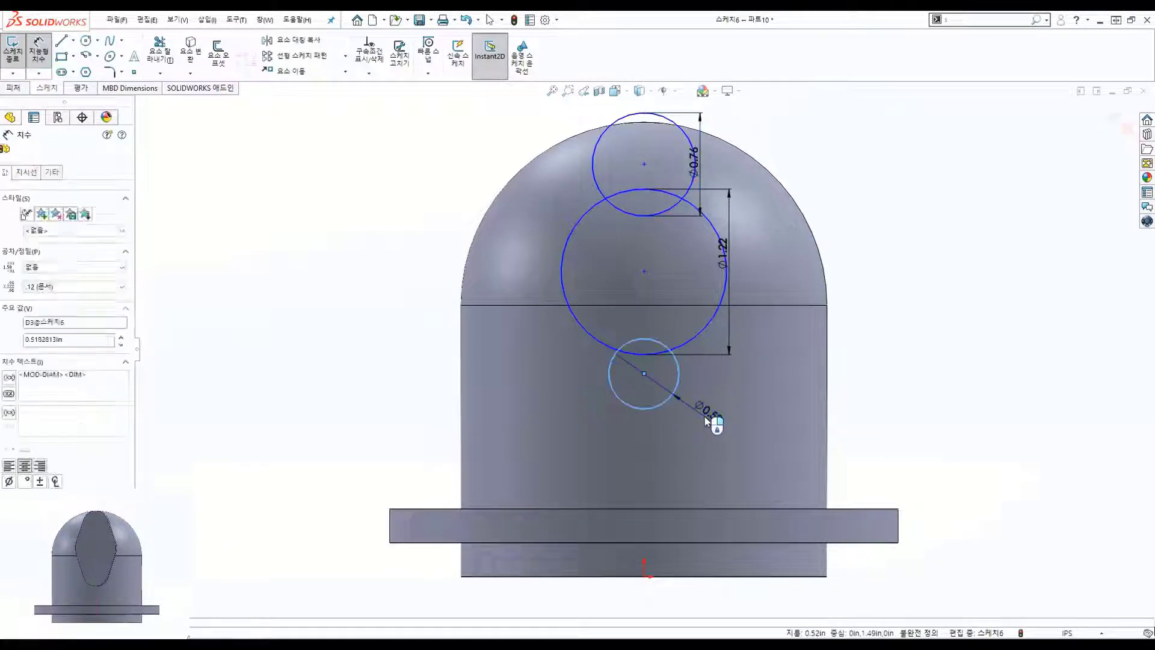
pyautogui.click(706, 417)
pyautogui.write('.76')
pyautogui.press('Return')
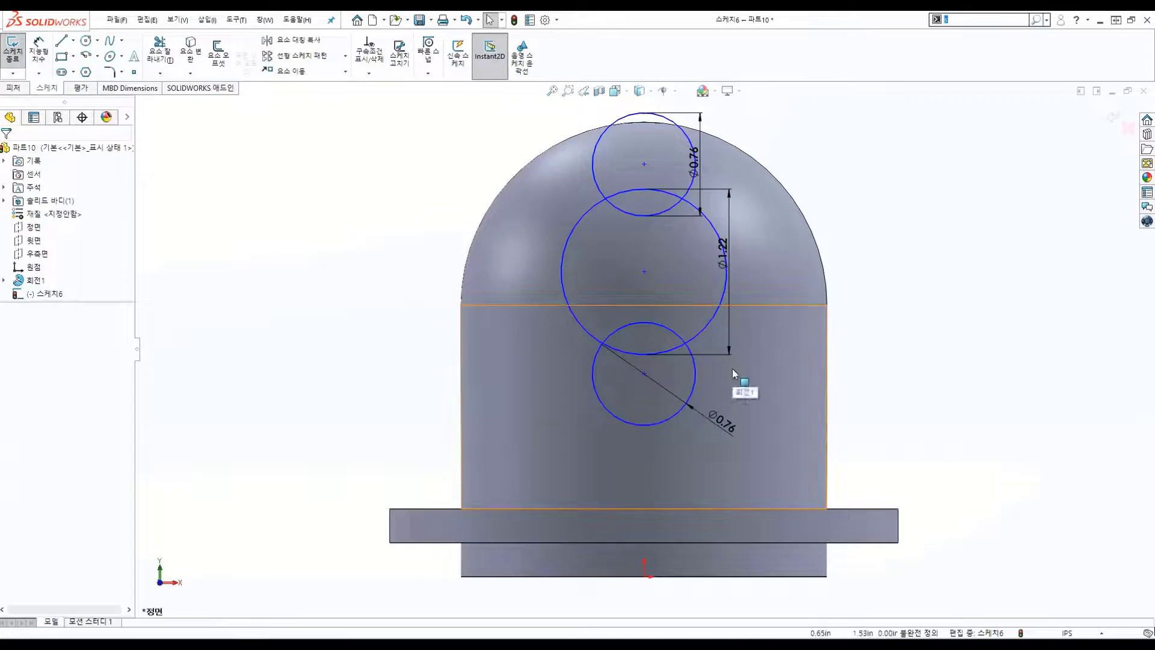
pyautogui.press('Return')
# - Add vertical dimensions: middle circle centre 2.23 above the origin, top circle 1.50 above it
pyautogui.click(644, 271)
pyautogui.click(647, 575)
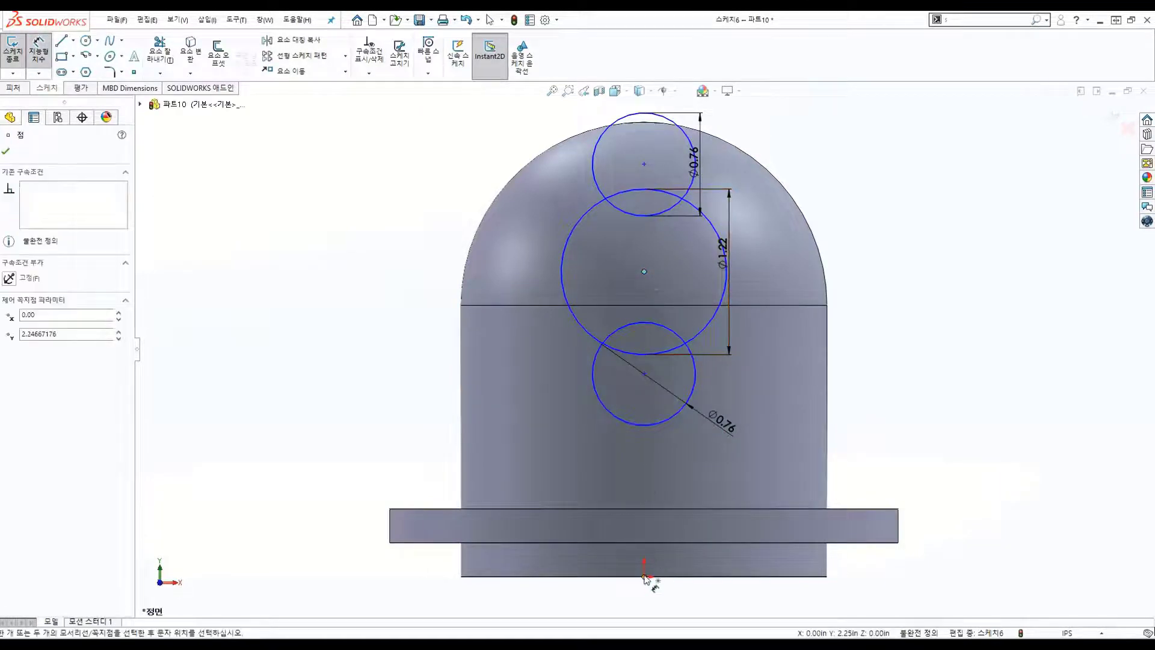
pyautogui.click(781, 545)
pyautogui.press('Return')
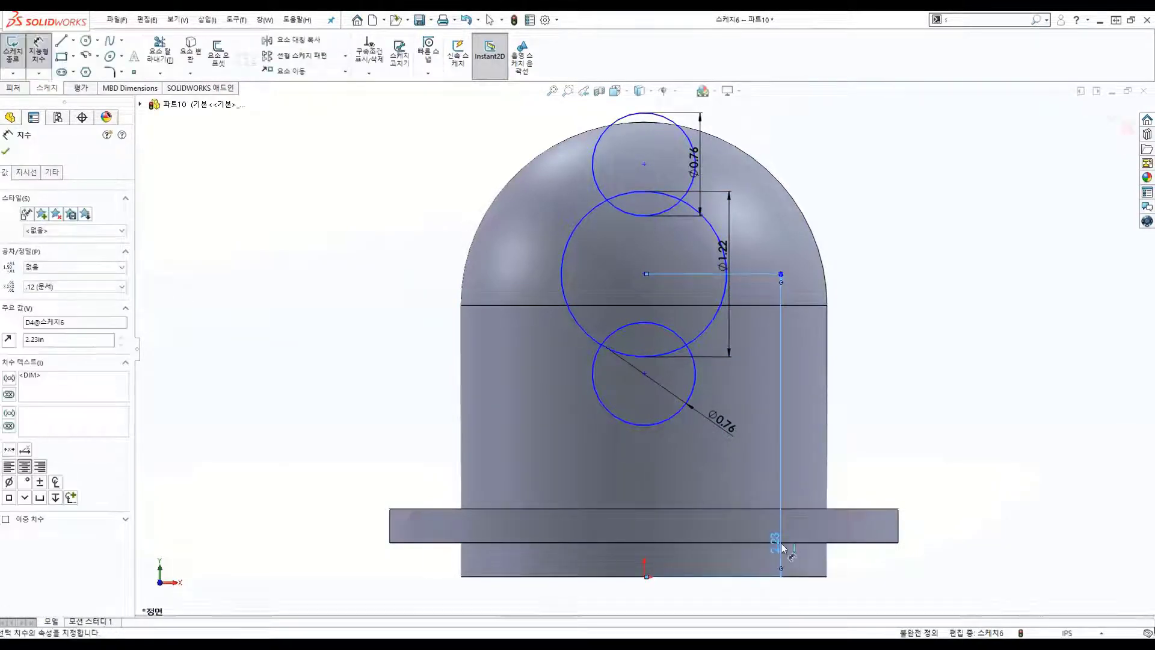
pyautogui.click(644, 163)
pyautogui.click(797, 373)
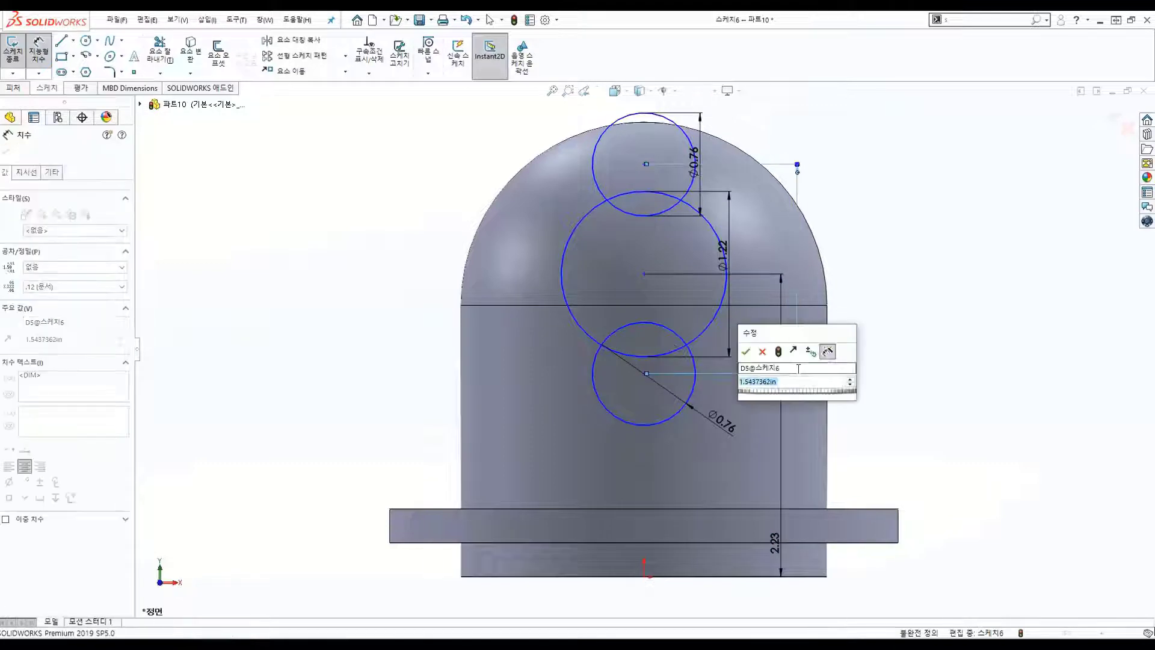
pyautogui.write('1.5')
pyautogui.press('Return')
pyautogui.press('Escape')
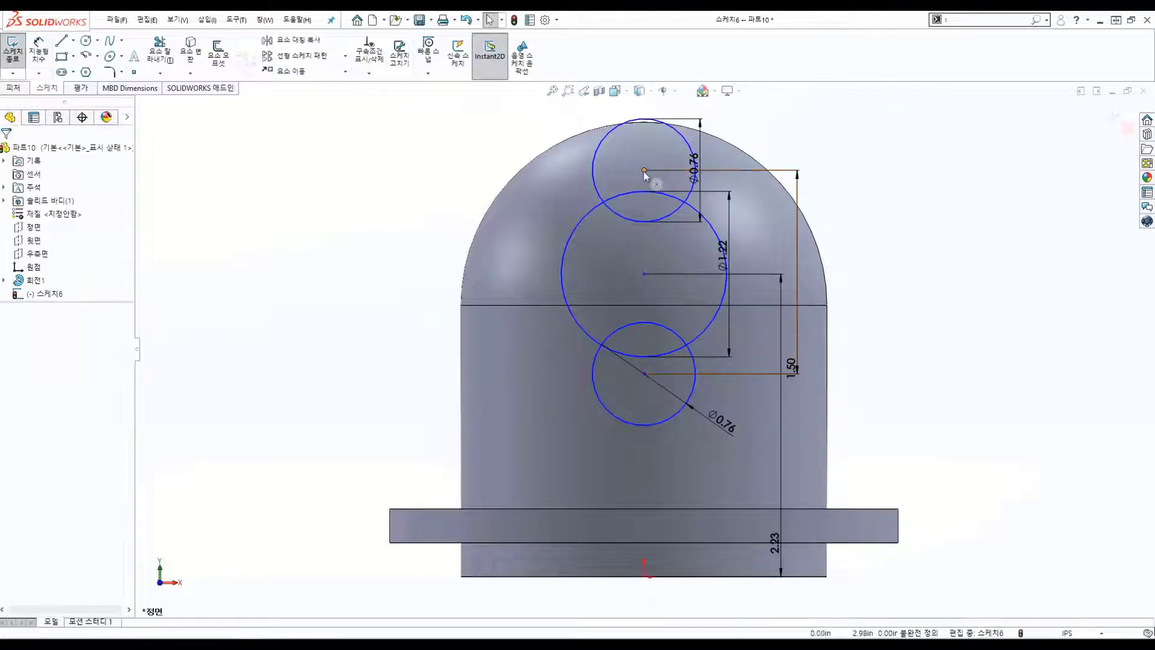
# - Make the three circle centres and the origin vertically aligned
pyautogui.click(644, 171)
pyautogui.keyDown('ctrl'); pyautogui.click(644, 273); pyautogui.keyUp('ctrl')
pyautogui.keyDown('ctrl'); pyautogui.click(645, 577); pyautogui.keyUp('ctrl')
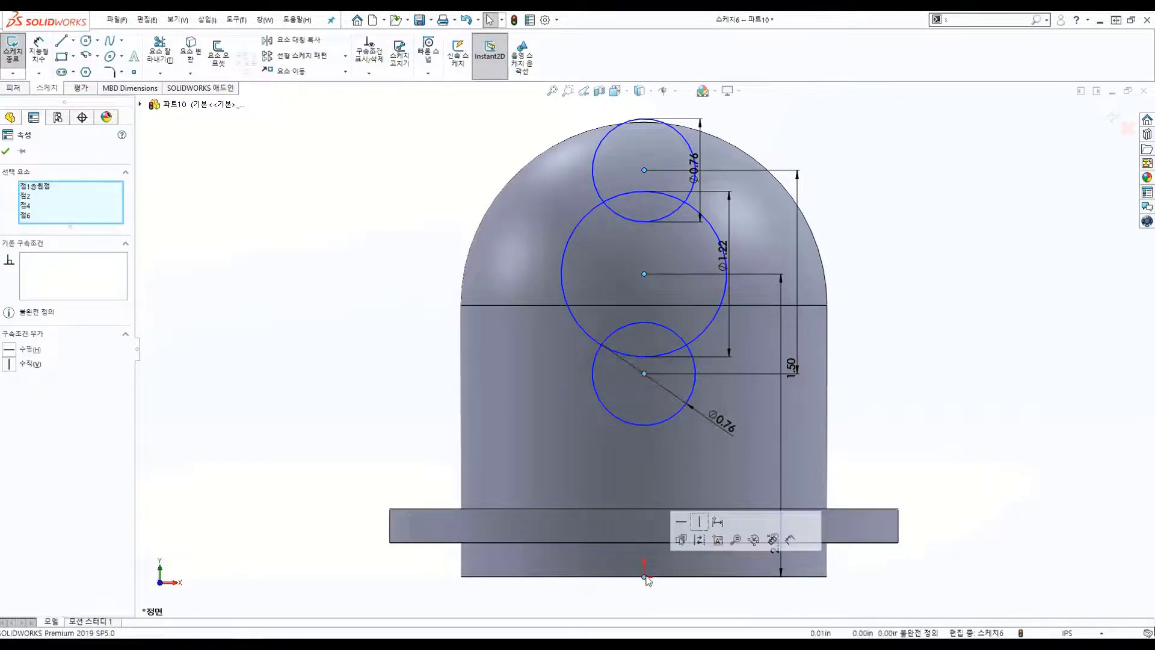
pyautogui.click(699, 526)
pyautogui.press('z')
# - Make the top circle's uppermost point coincident with the dome edge
pyautogui.scroll(-5, 652, 197)
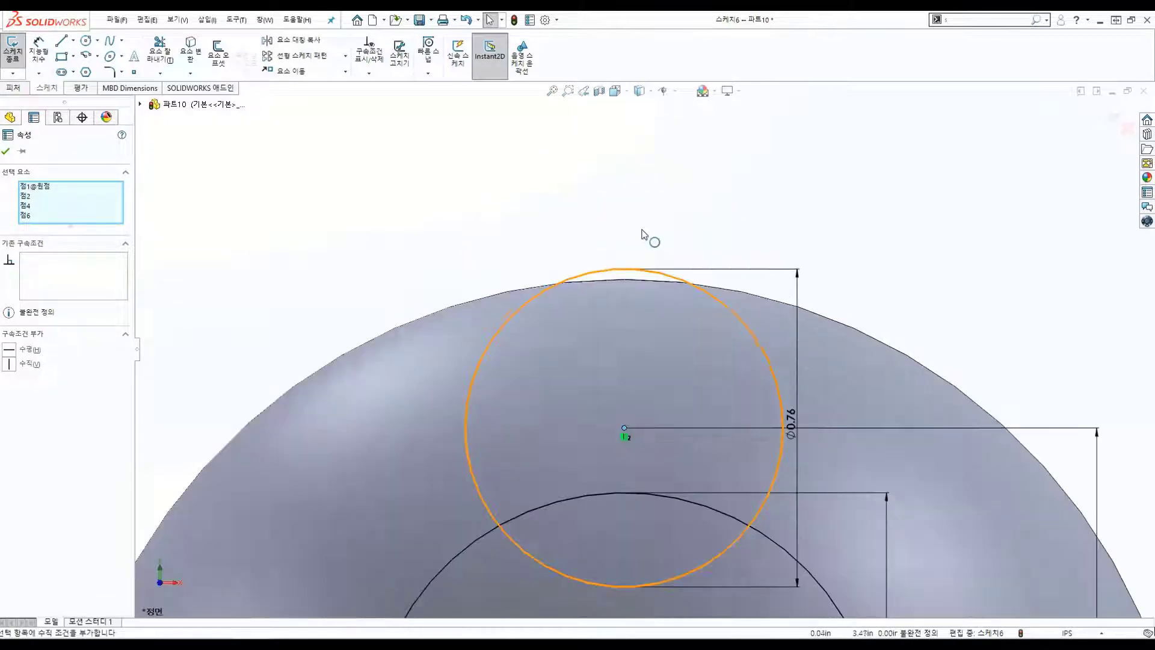
pyautogui.scroll(-3, 650, 237)
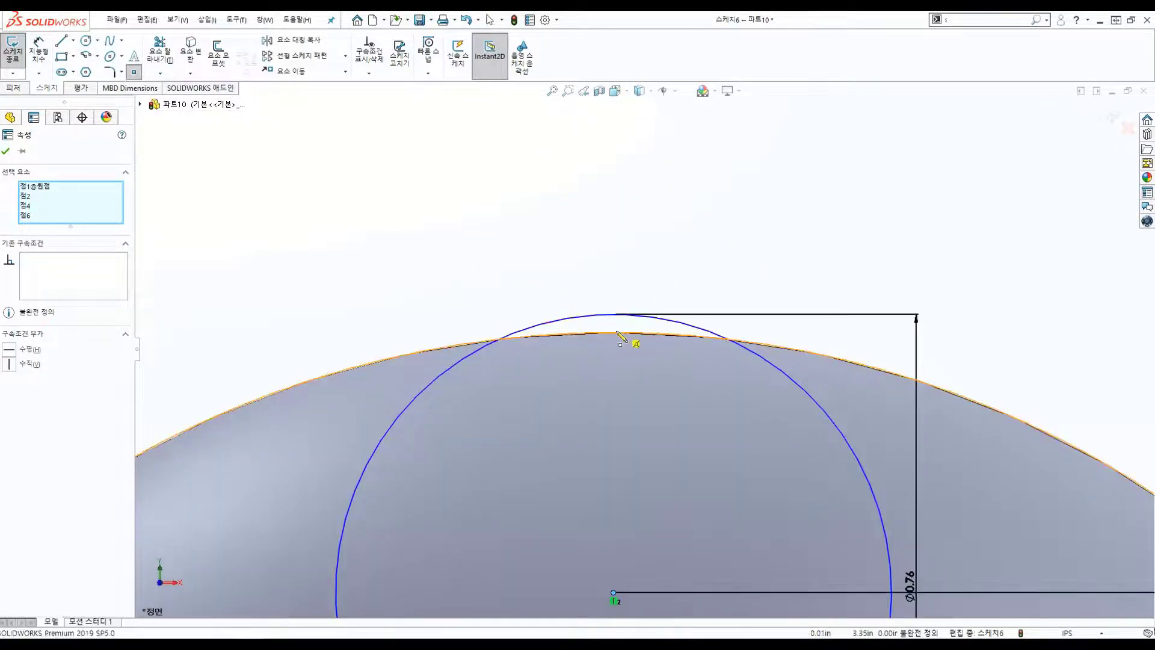
pyautogui.click(621, 320)
pyautogui.click(614, 315)
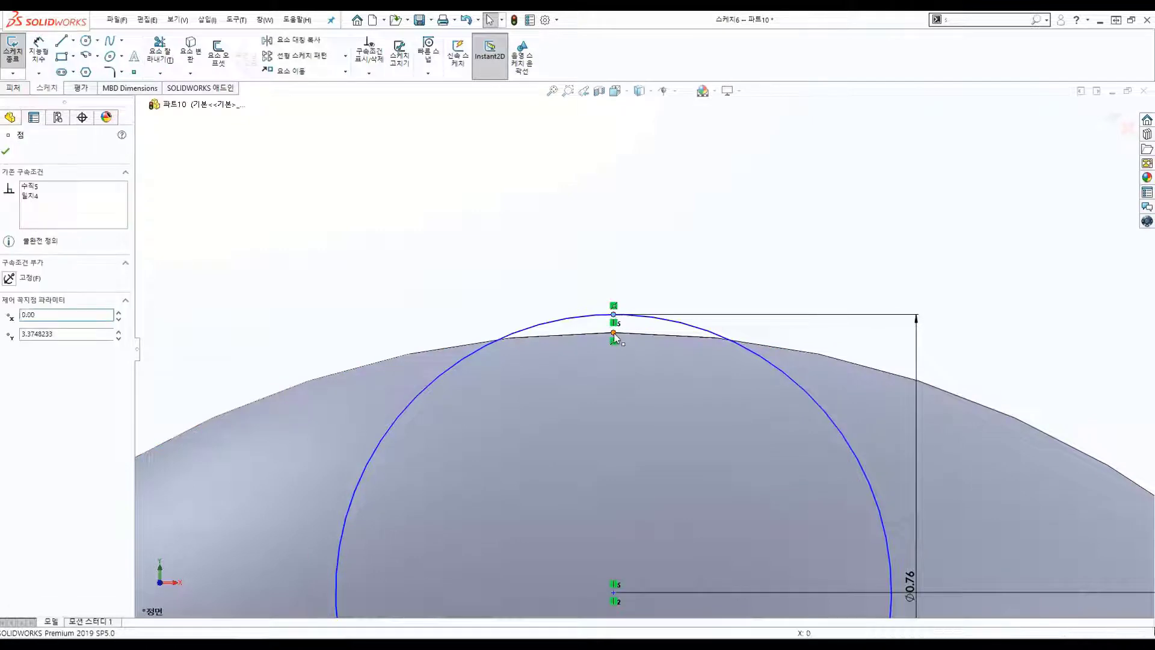
pyautogui.click(668, 278)
pyautogui.scroll(1, 709, 420)
pyautogui.scroll(5, 692, 463)
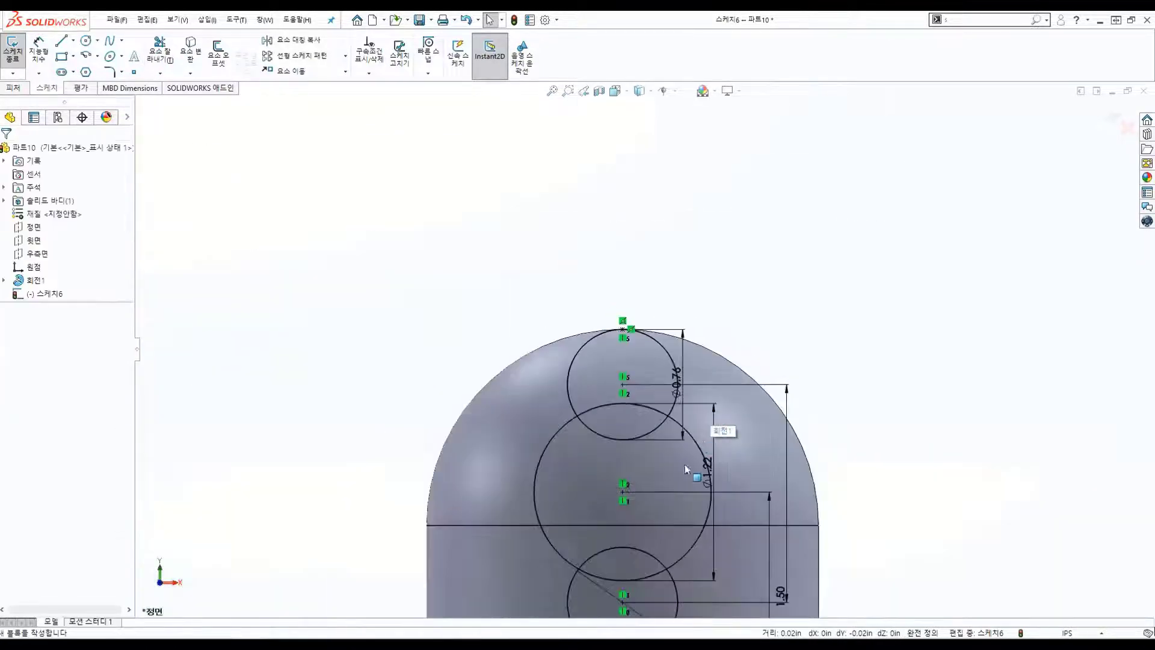
pyautogui.scroll(2, 696, 475)
# - Draw four lines linking the top, middle and bottom circles on both sides
pyautogui.scroll(-1, 691, 470)
pyautogui.press('s')
pyautogui.click(649, 359)
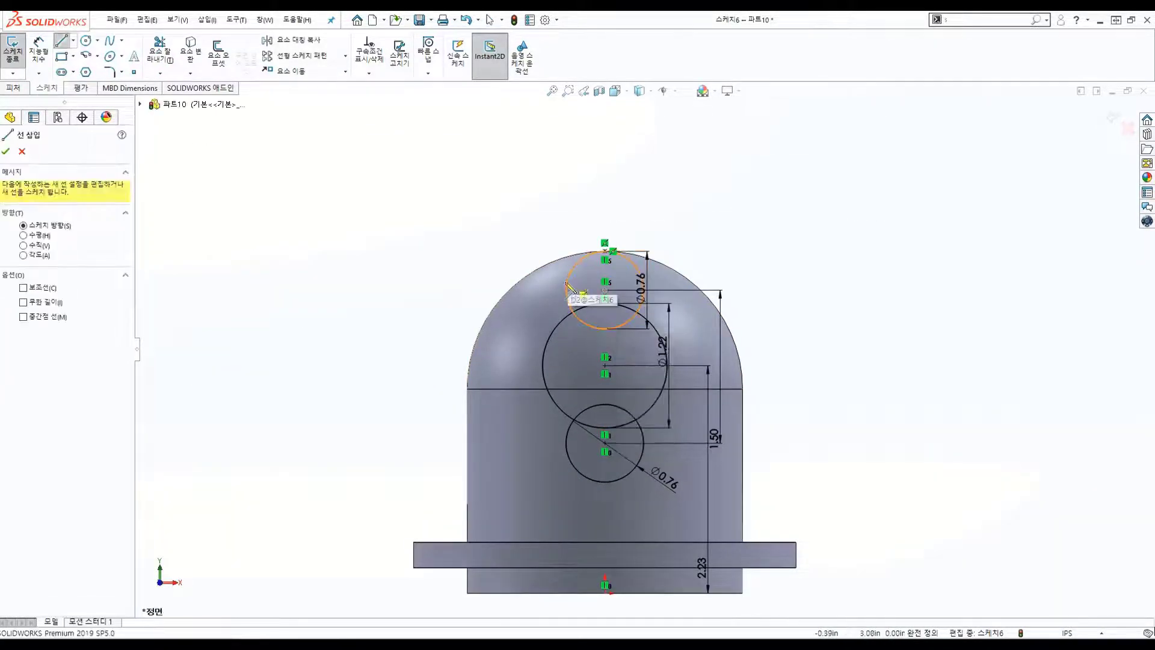
pyautogui.click(566, 289)
pyautogui.click(546, 348)
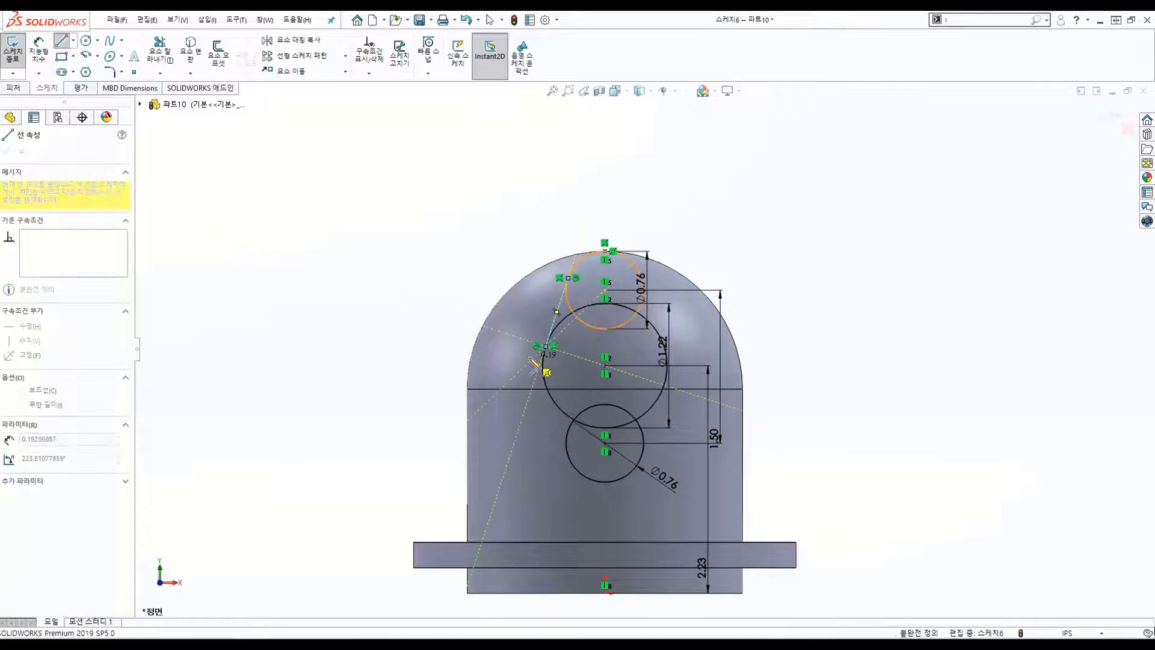
pyautogui.click(643, 282)
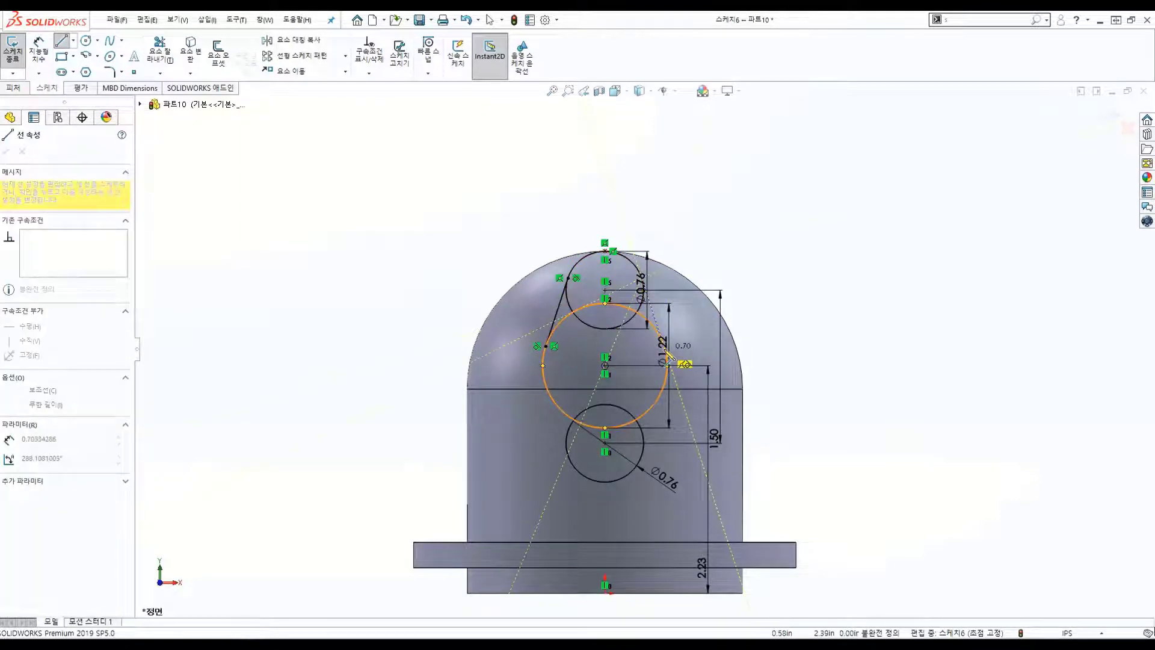
pyautogui.click(667, 348)
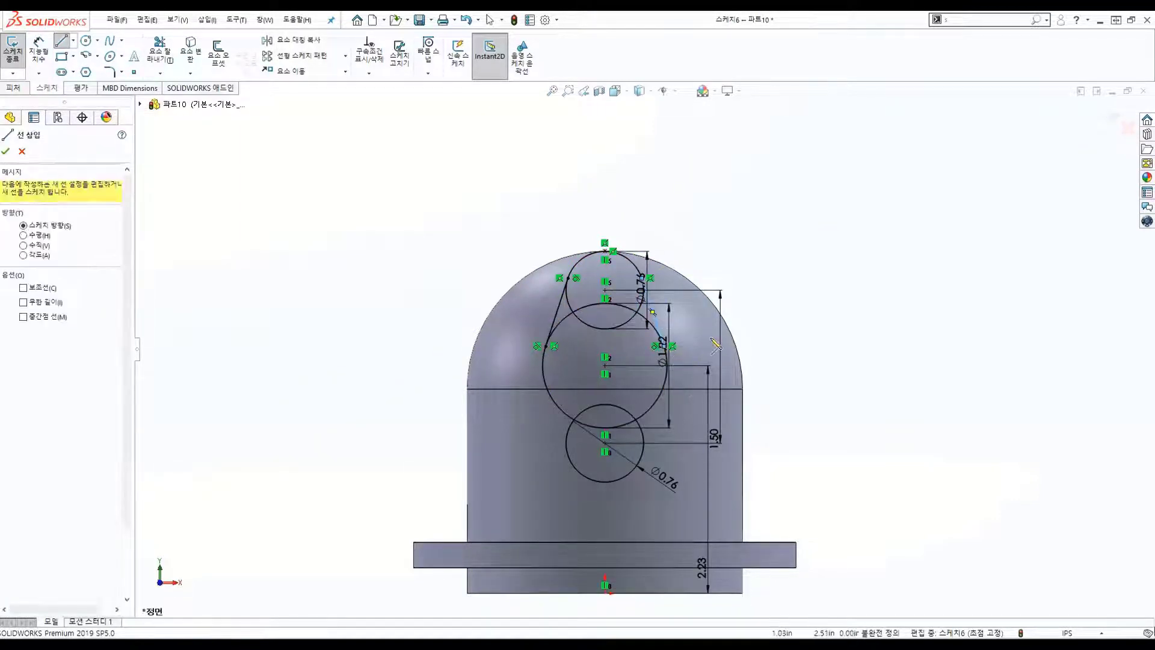
pyautogui.click(668, 379)
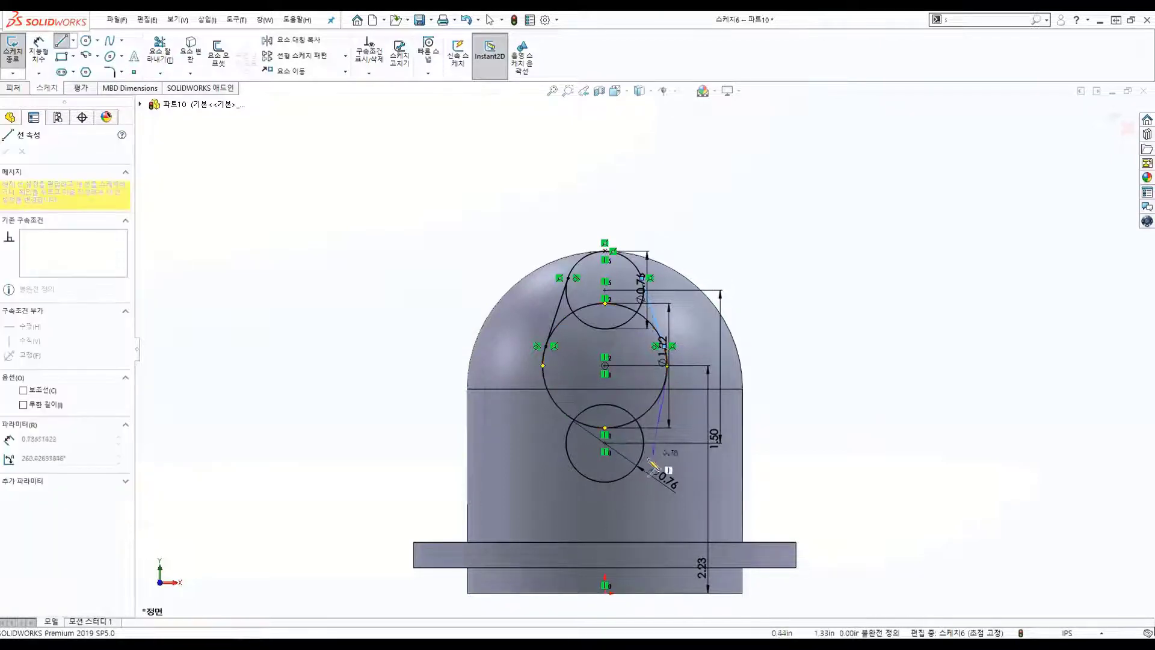
pyautogui.click(644, 454)
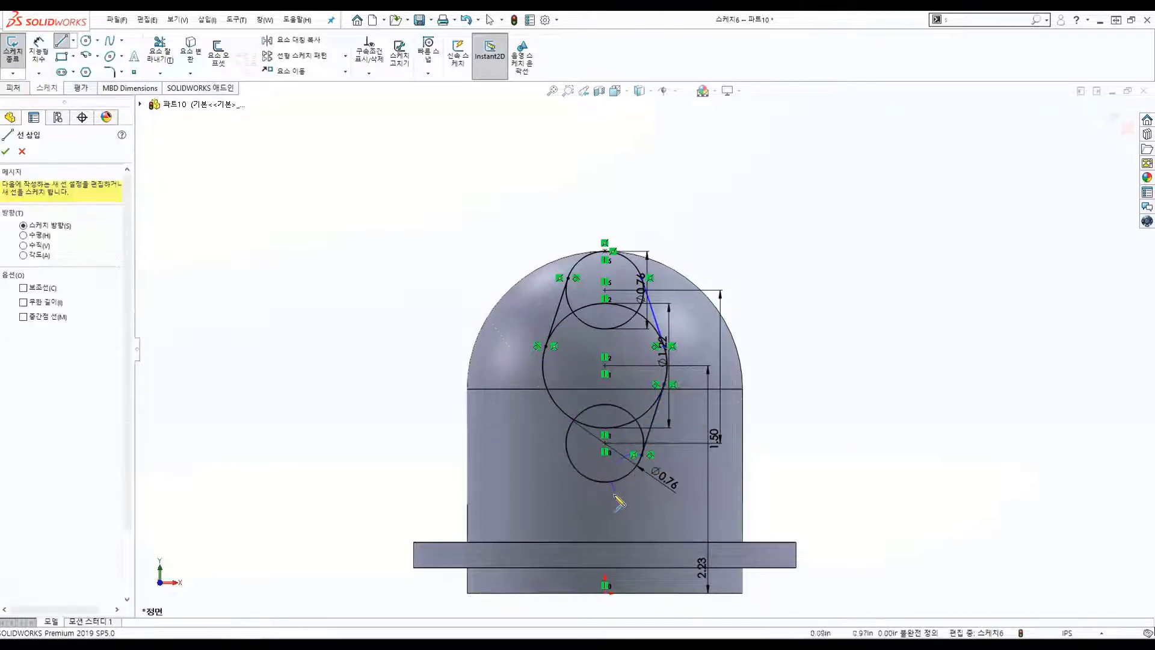
pyautogui.click(569, 457)
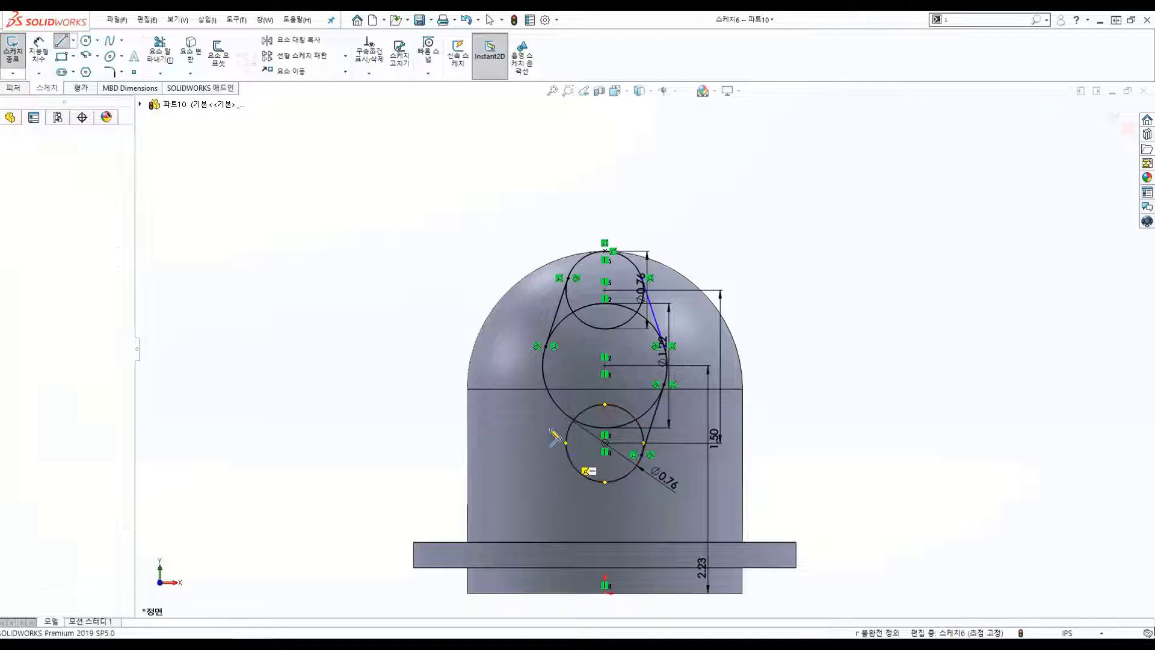
pyautogui.click(546, 386)
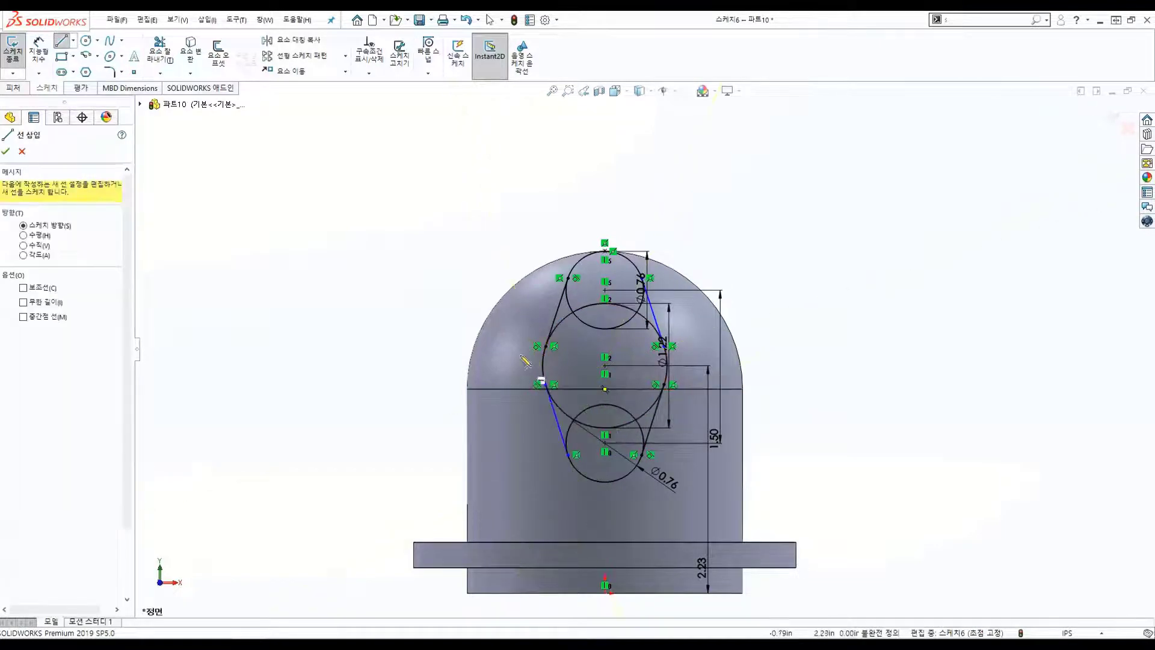
pyautogui.press('Escape')
# - Add tangent relations between the connecting lines and the circles
pyautogui.click(563, 437)
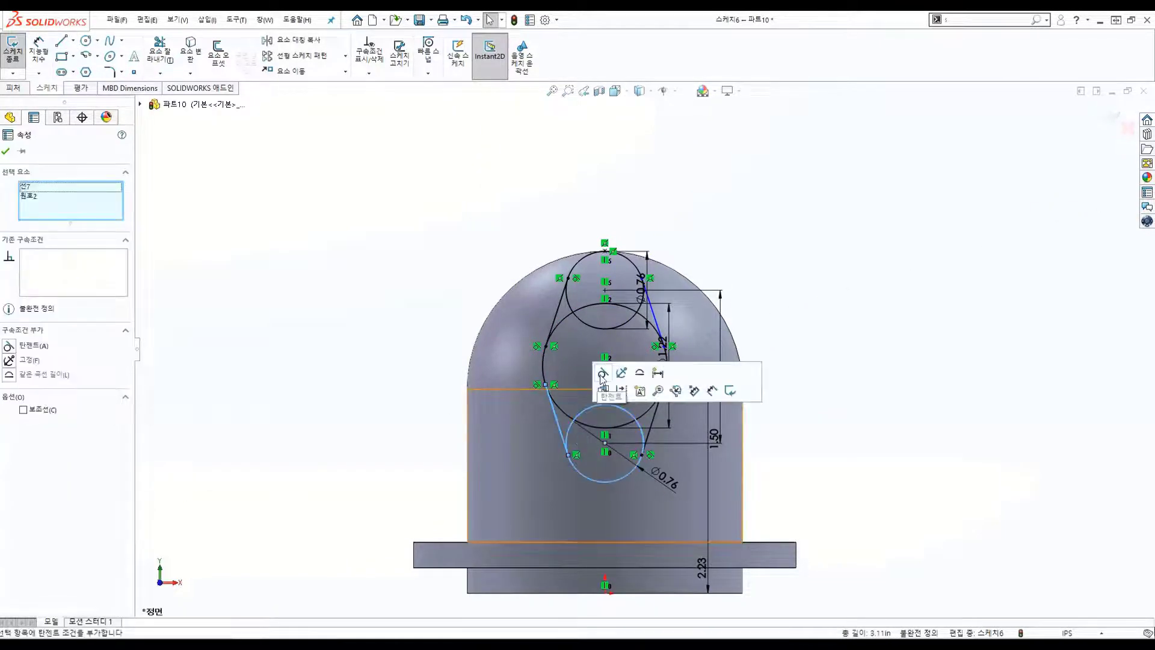
pyautogui.click(641, 312)
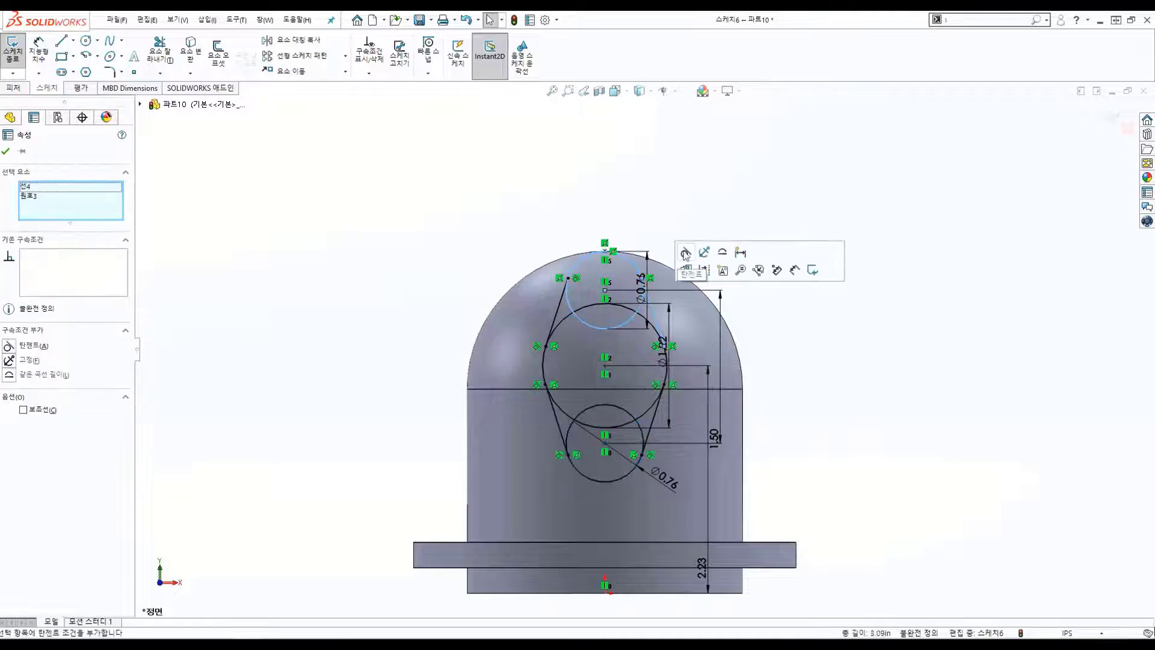
pyautogui.click(683, 258)
# - Extrude the circle and tangent-line regions 2.75 in as the diamond flange boss
pyautogui.hotkey('ctrl', 'b')
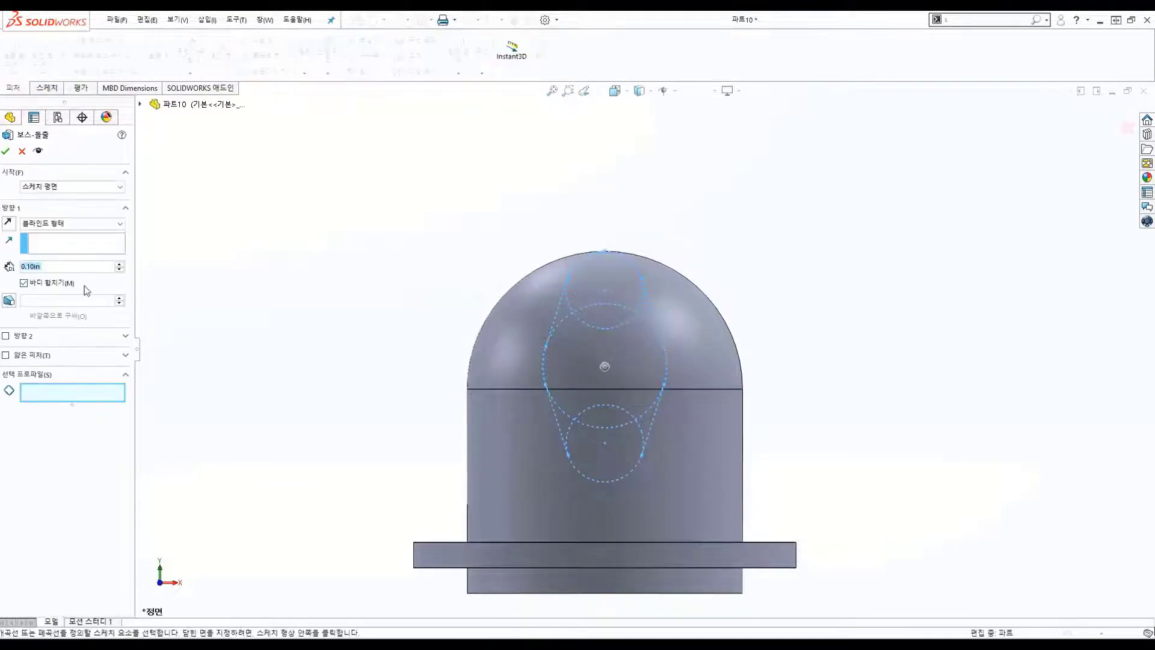
pyautogui.write('2.75')
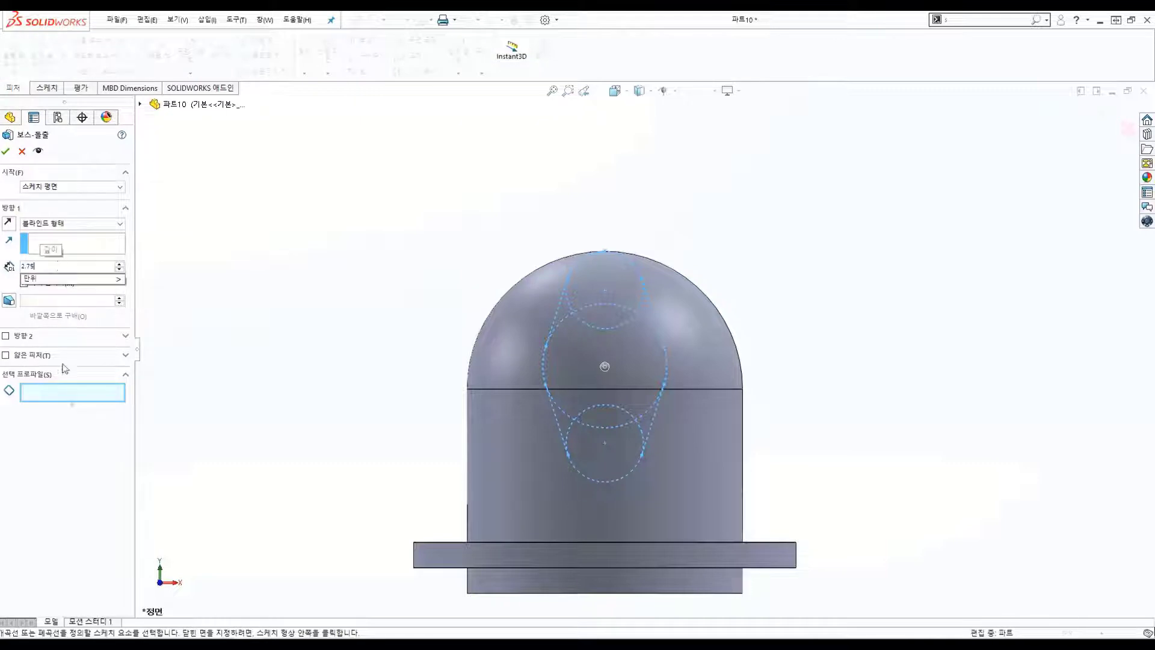
pyautogui.click(579, 366)
pyautogui.click(621, 321)
pyautogui.click(627, 307)
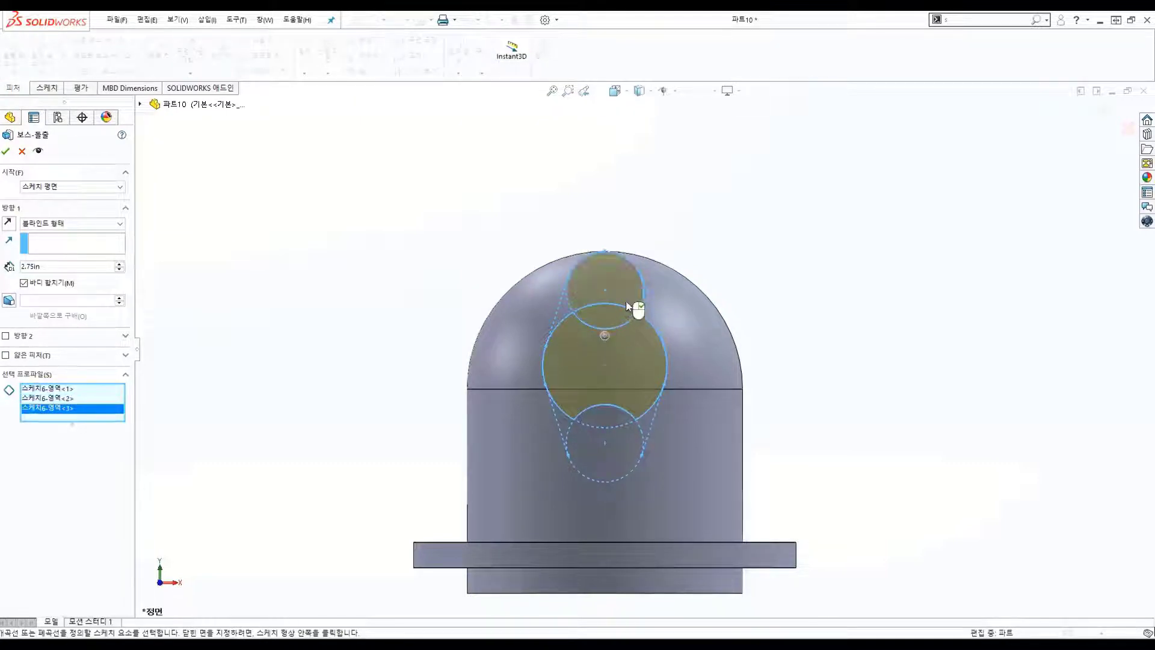
pyautogui.click(568, 310)
pyautogui.click(586, 443)
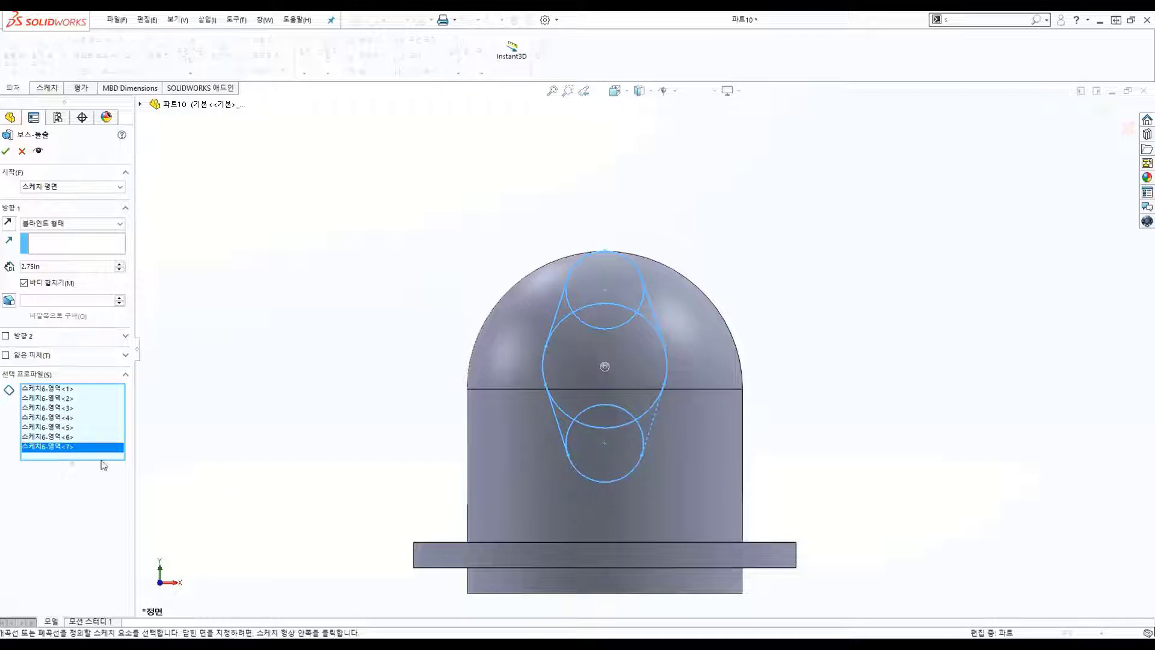
pyautogui.press('Delete')
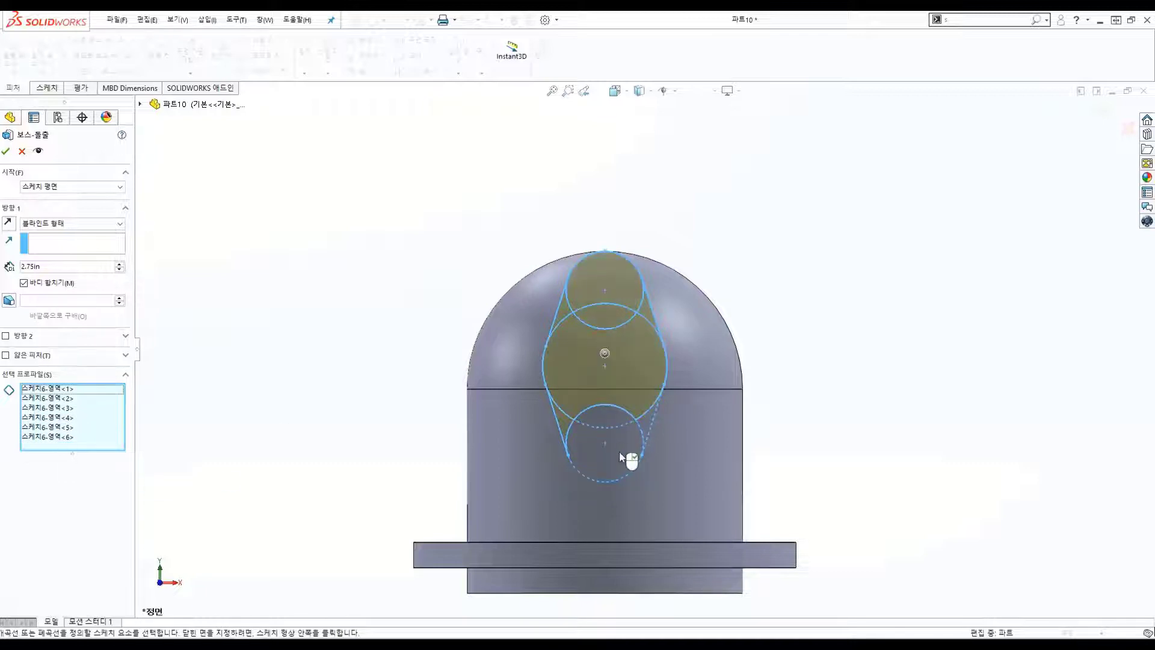
pyautogui.moveTo(662, 434); pyautogui.dragTo(653, 415, button='middle')
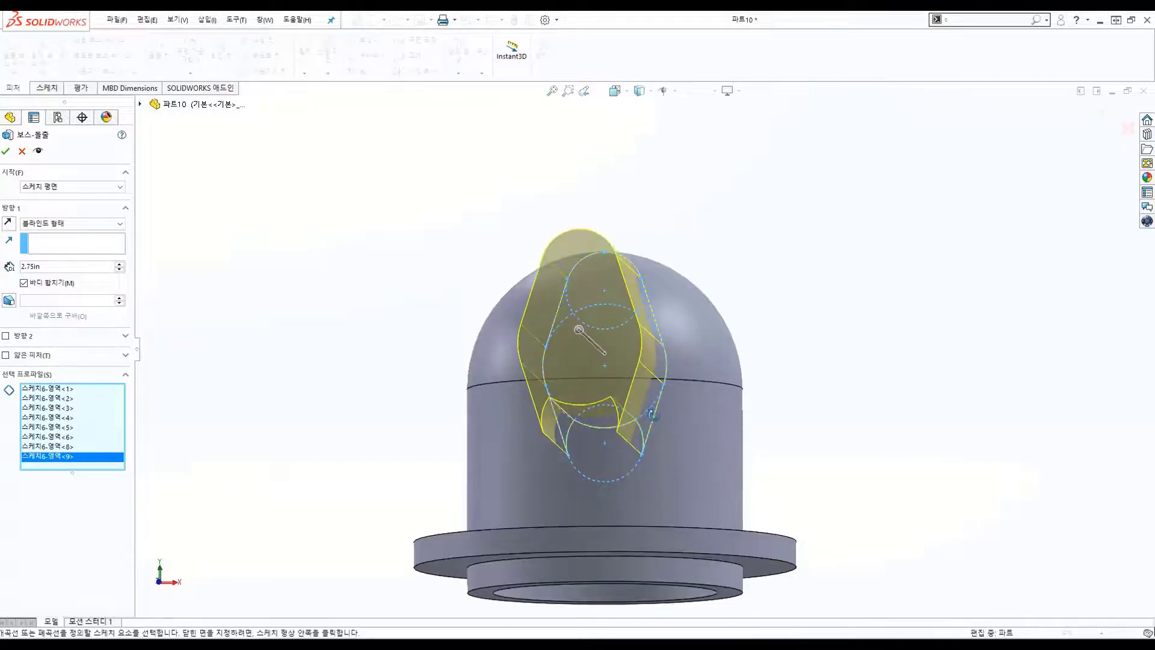
pyautogui.click(1103, 112)
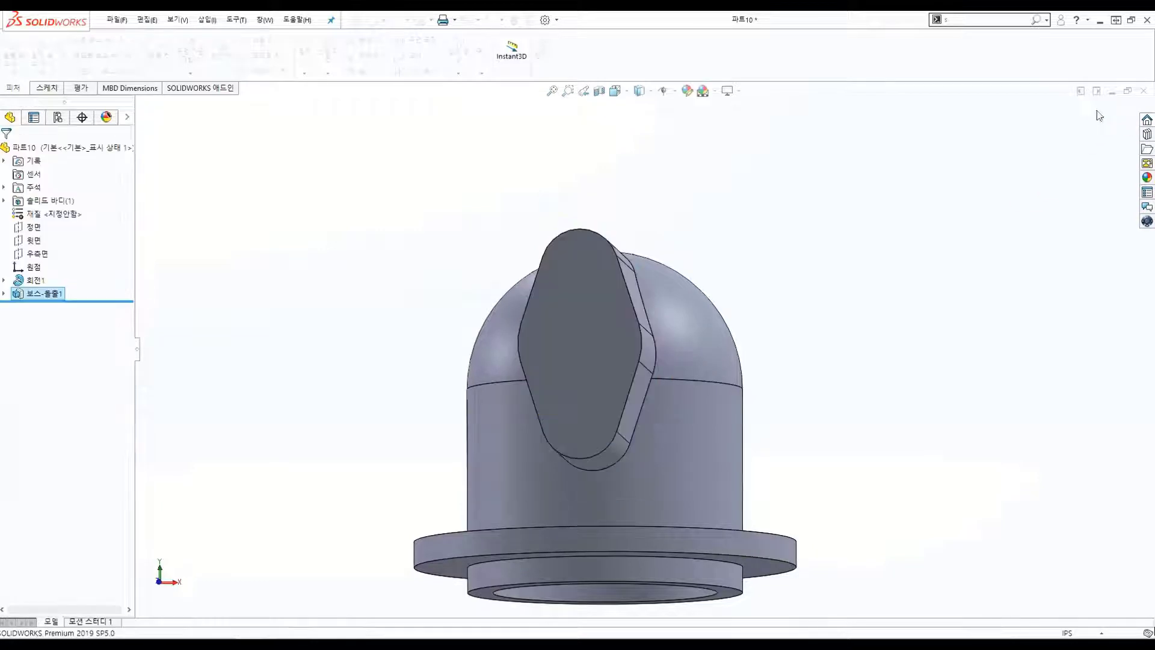
# - Sketch a circle on the flange face with its centre vertically aligned to the origin
pyautogui.click(630, 373)
pyautogui.click(635, 377)
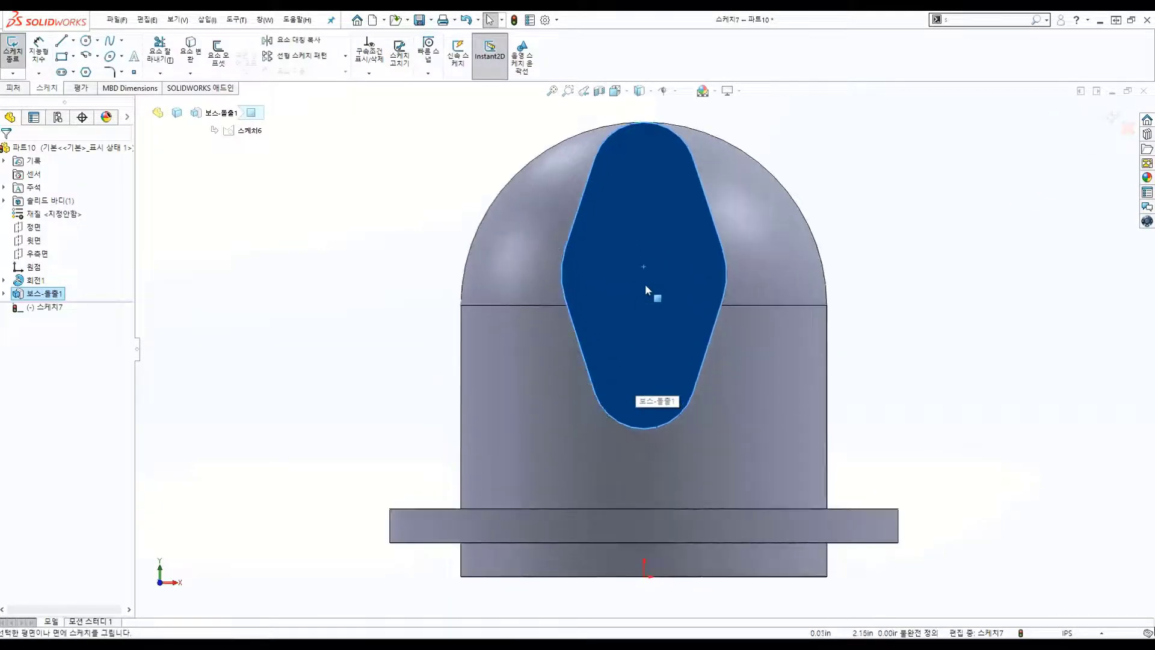
pyautogui.press('s')
pyautogui.click(661, 343)
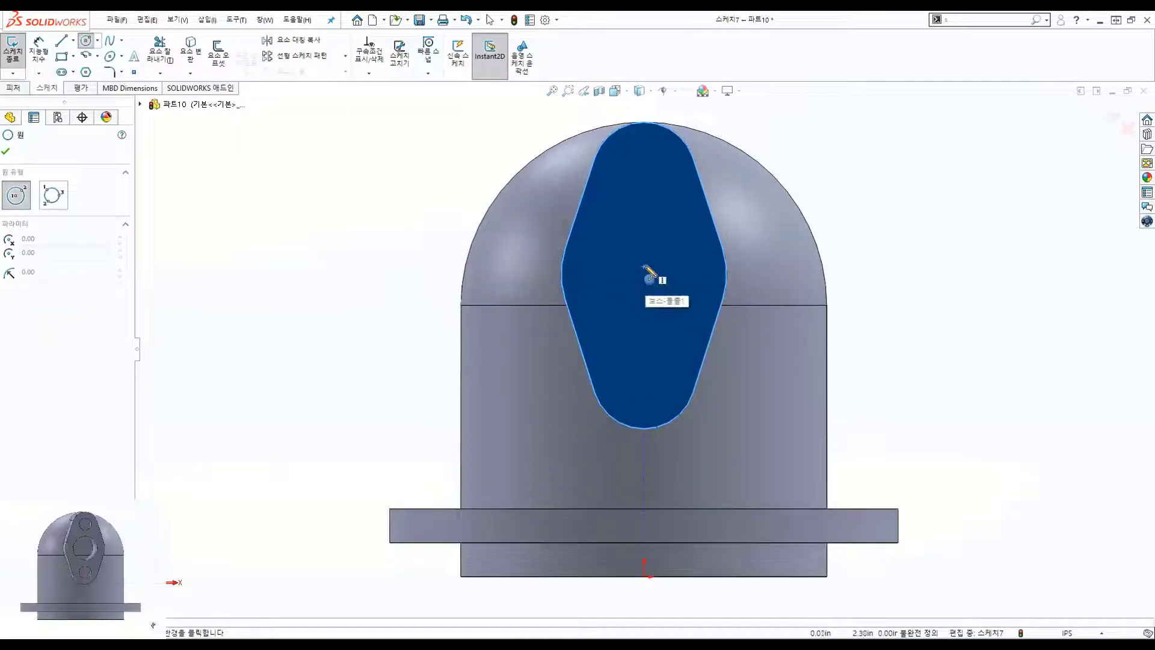
pyautogui.moveTo(644, 275); pyautogui.dragTo(672, 313)
pyautogui.press('Escape')
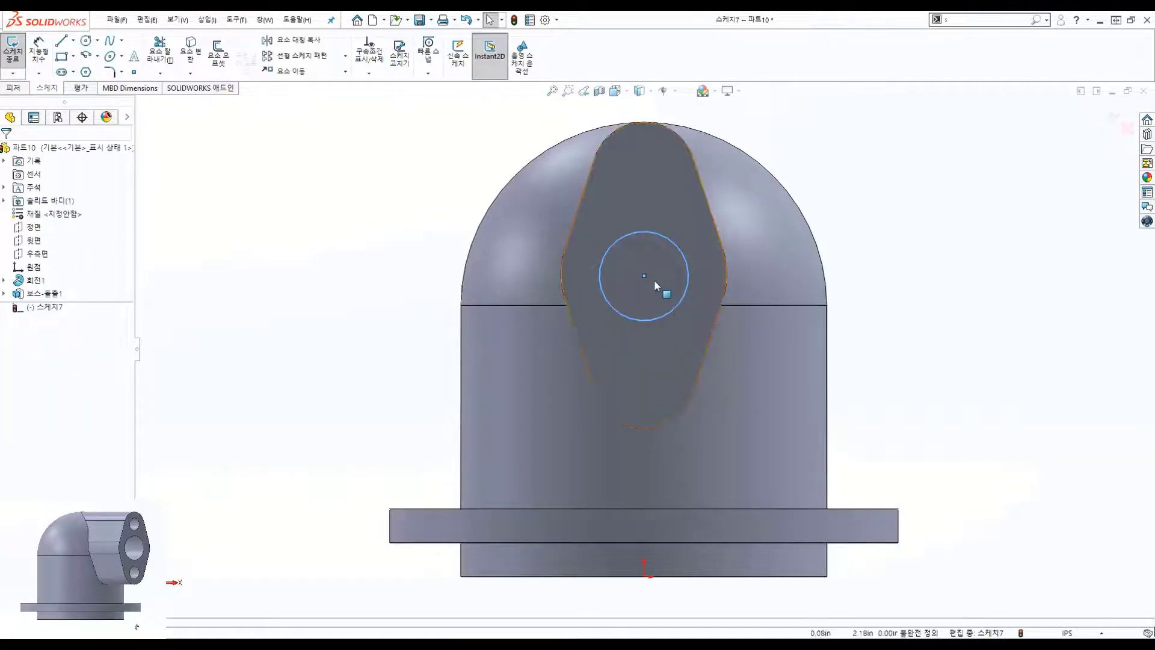
pyautogui.click(644, 276)
pyautogui.keyDown('ctrl'); pyautogui.click(645, 574); pyautogui.keyUp('ctrl')
pyautogui.click(701, 528)
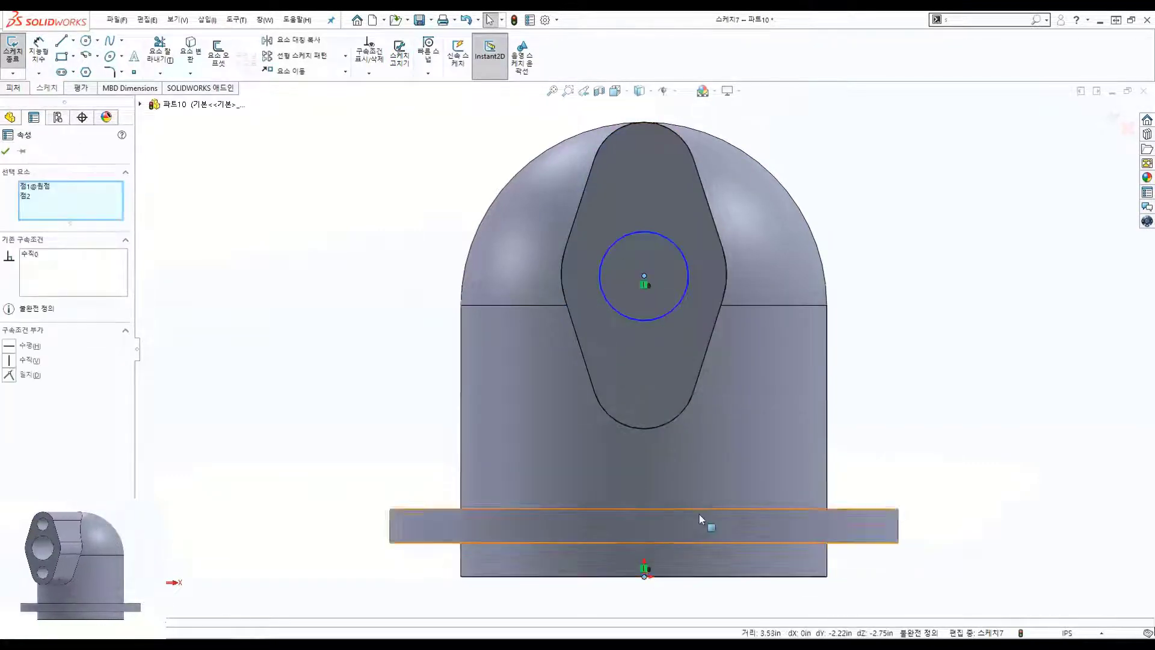
# - Dimension the circle to Ø0.75 at 2.23 above the origin and exit the sketch
pyautogui.press('s')
pyautogui.click(686, 382)
pyautogui.click(687, 296)
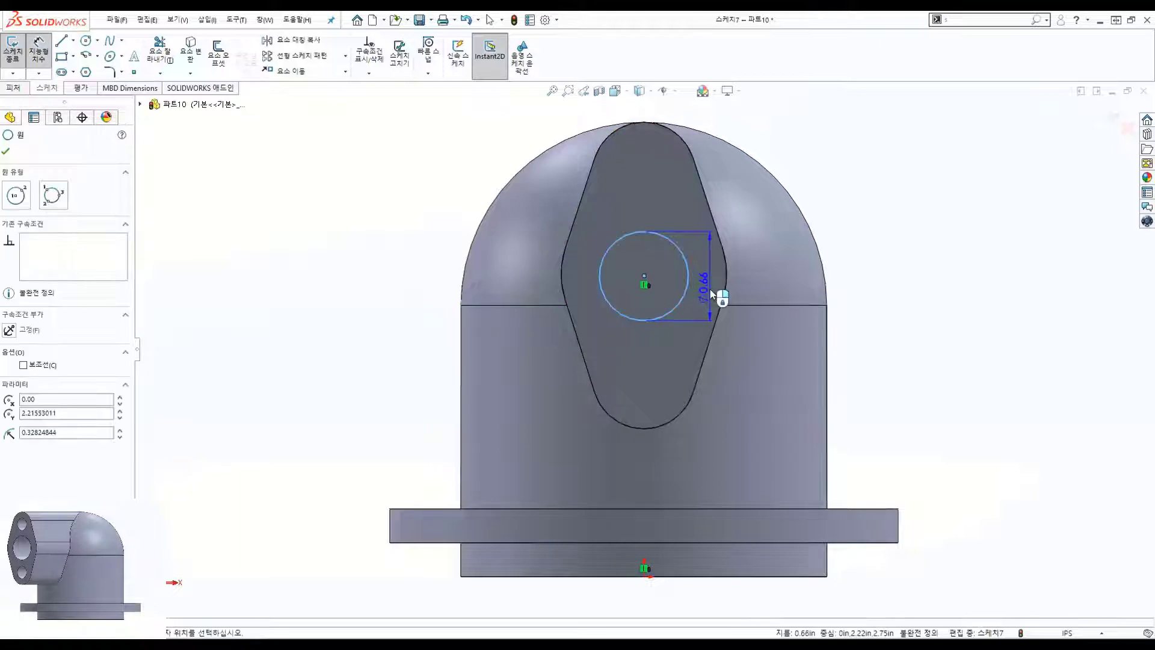
pyautogui.click(712, 293)
pyautogui.write('0.75')
pyautogui.press('Return')
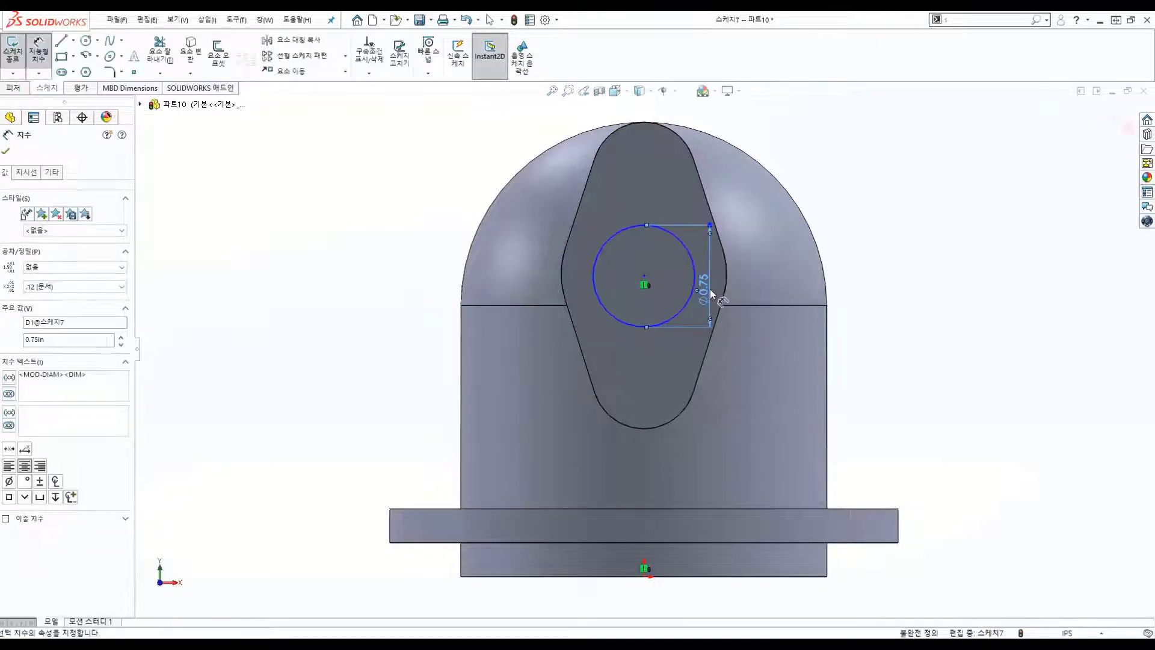
pyautogui.click(644, 276)
pyautogui.click(644, 576)
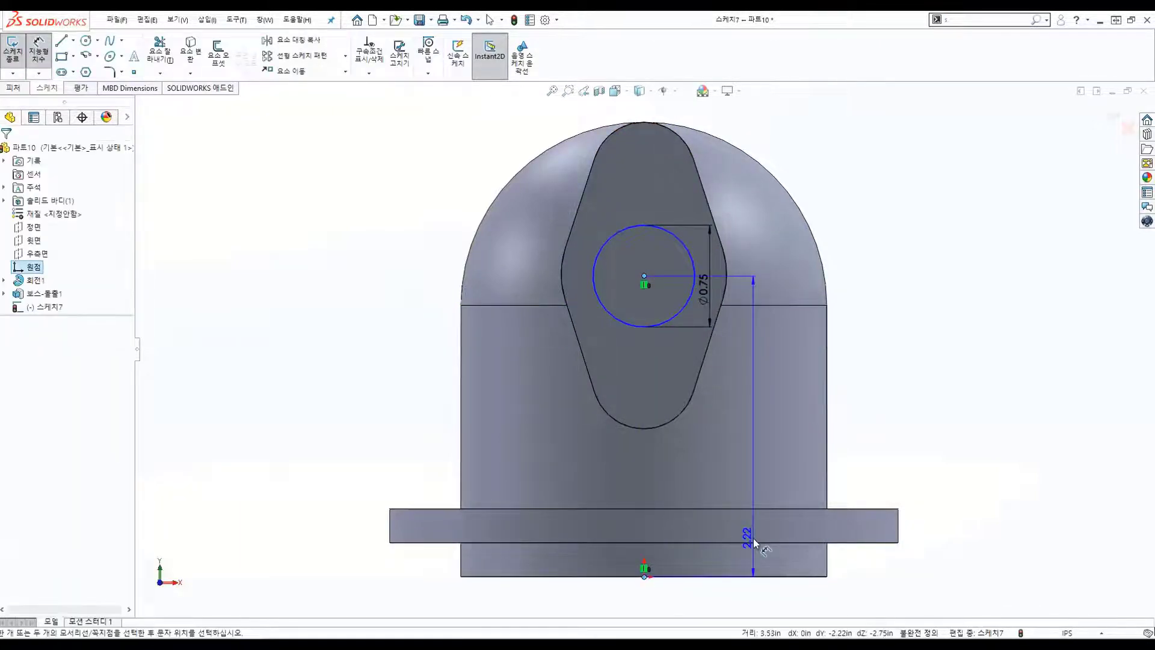
pyautogui.click(753, 538)
pyautogui.press('Return')
pyautogui.press('Escape')
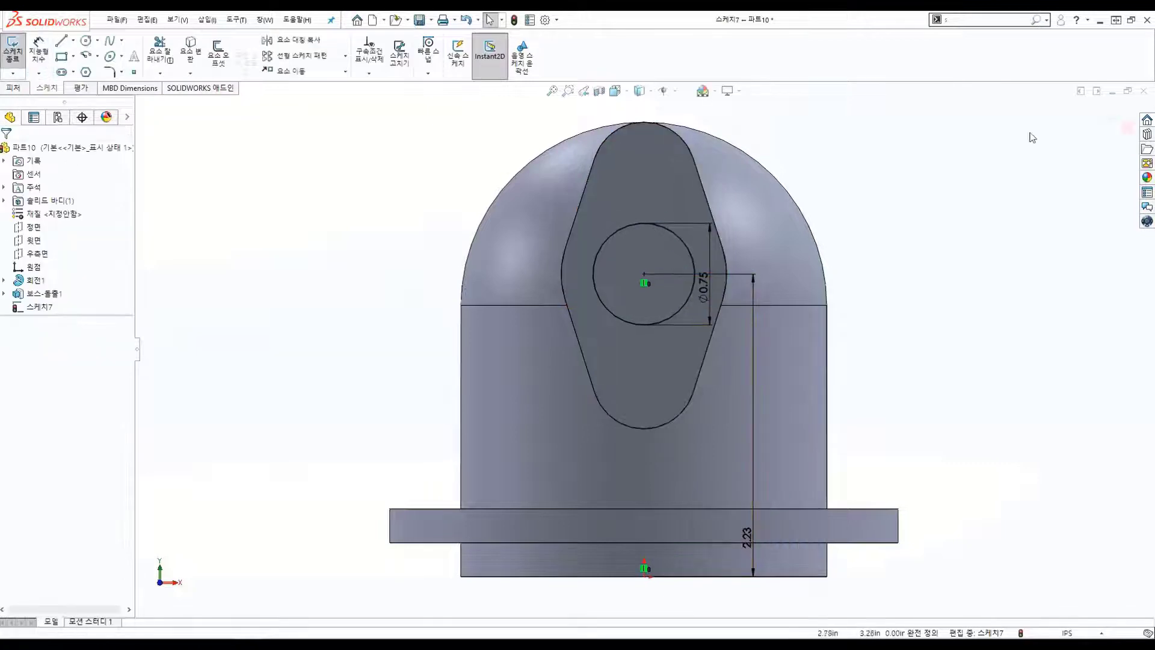
pyautogui.click(1100, 116)
# - Sketch two small circles near the top and bottom of the diamond flange face
pyautogui.click(680, 340)
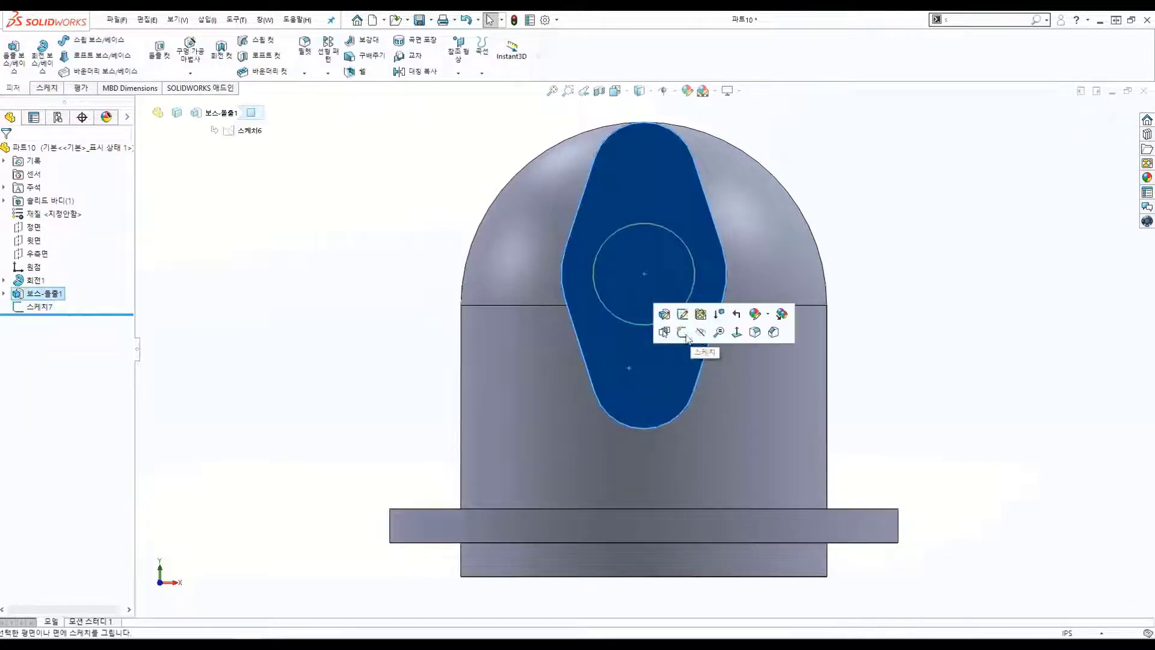
pyautogui.press('s')
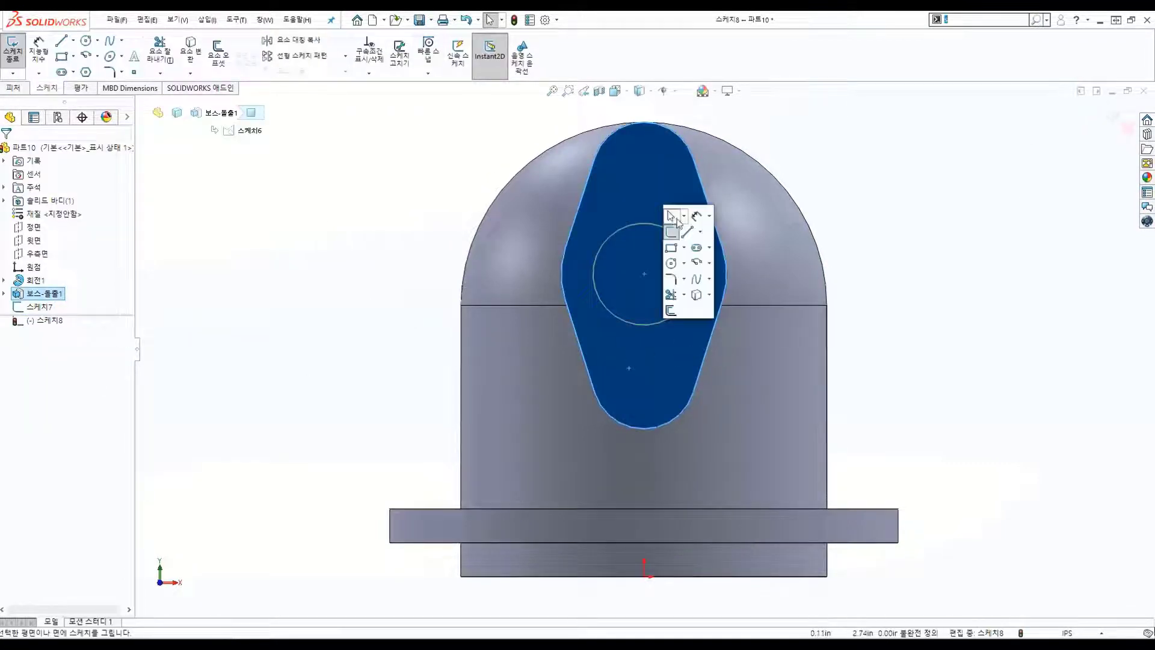
pyautogui.click(669, 226)
pyautogui.click(644, 175)
pyautogui.click(644, 369)
pyautogui.click(665, 368)
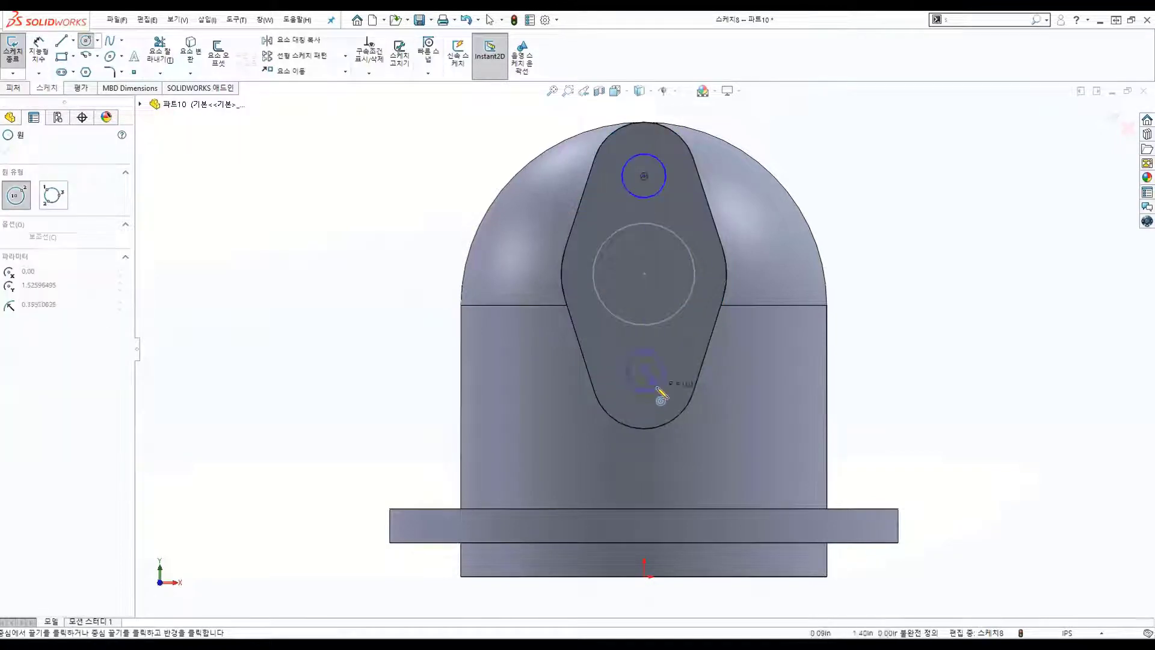
pyautogui.press('Escape')
# - Make the two circles equal and dimension the top one to Ø0.38
pyautogui.click(652, 196)
pyautogui.keyDown('ctrl'); pyautogui.click(665, 365); pyautogui.keyUp('ctrl')
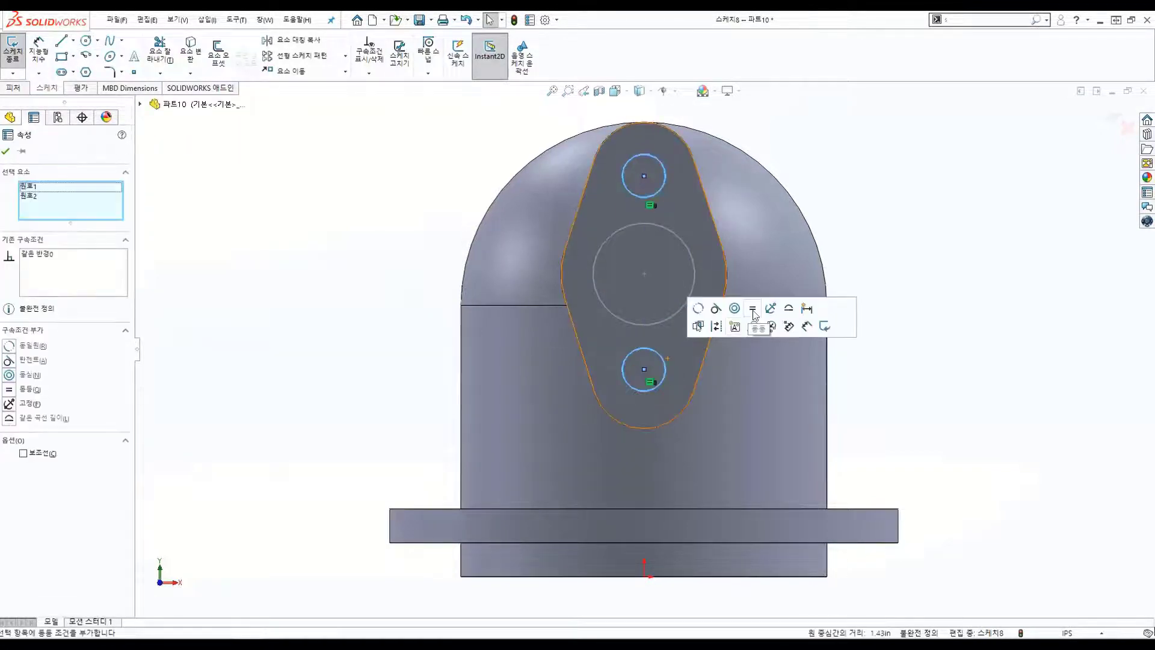
pyautogui.click(753, 309)
pyautogui.moveTo(723, 271); pyautogui.dragTo(716, 217, button='right')
pyautogui.click(666, 180)
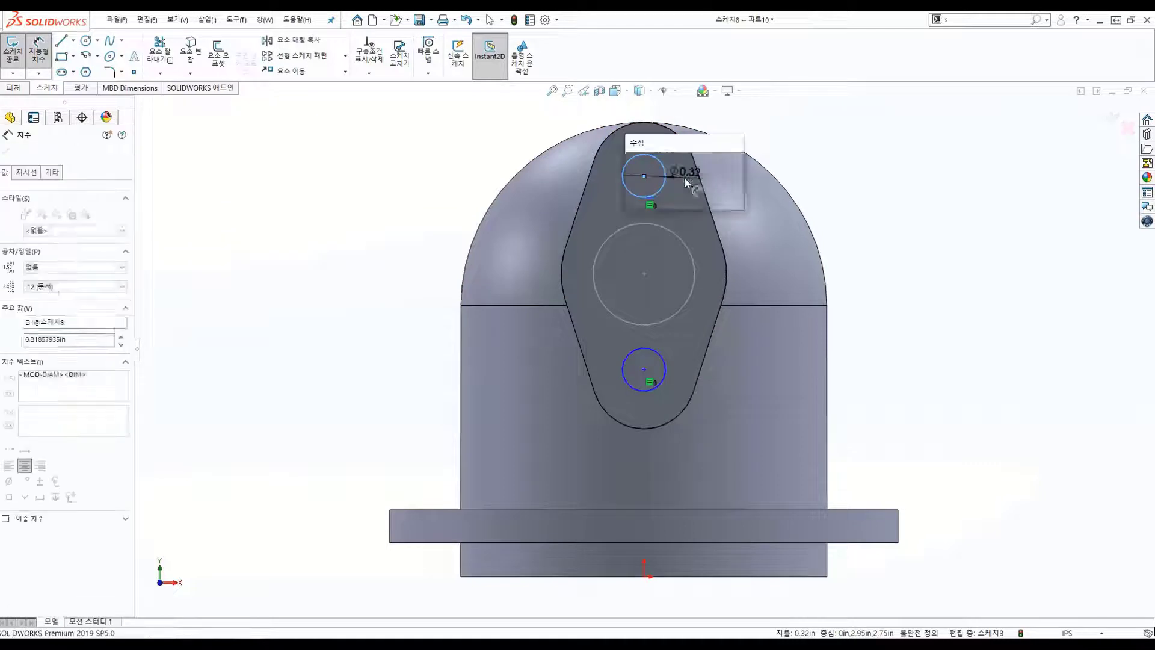
pyautogui.press('BackSpace')
pyautogui.write('0.38')
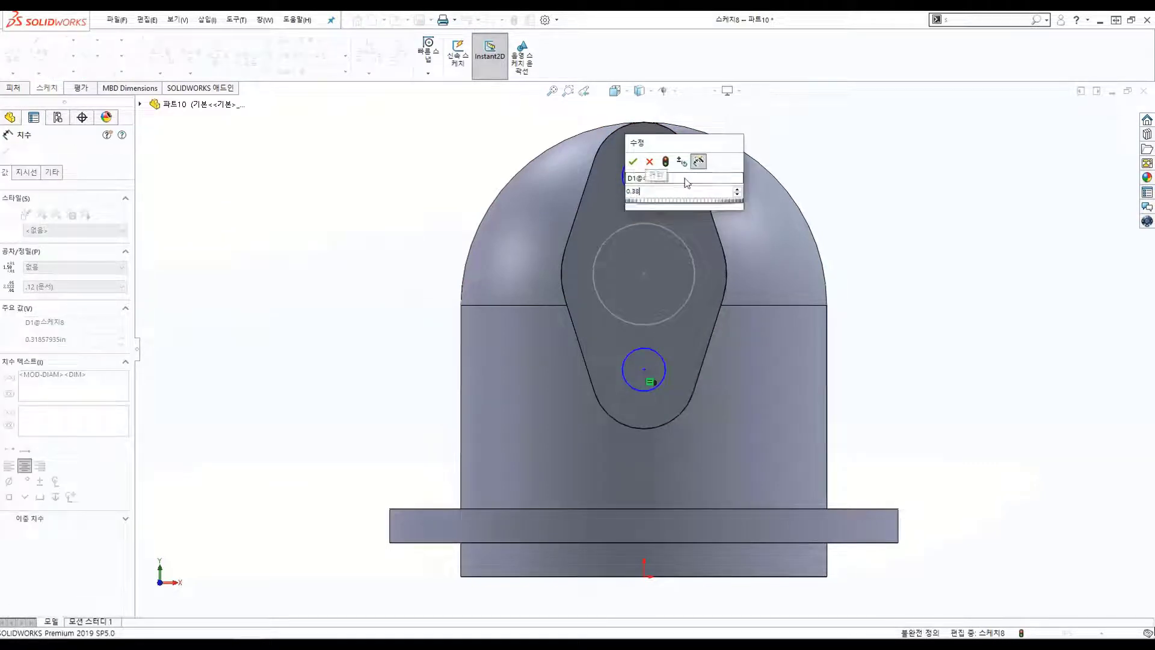
pyautogui.press('Return')
# - Dimension the circle centres 1.50 apart and the top circle 0.19 below the flange edge
pyautogui.click(644, 175)
pyautogui.click(644, 369)
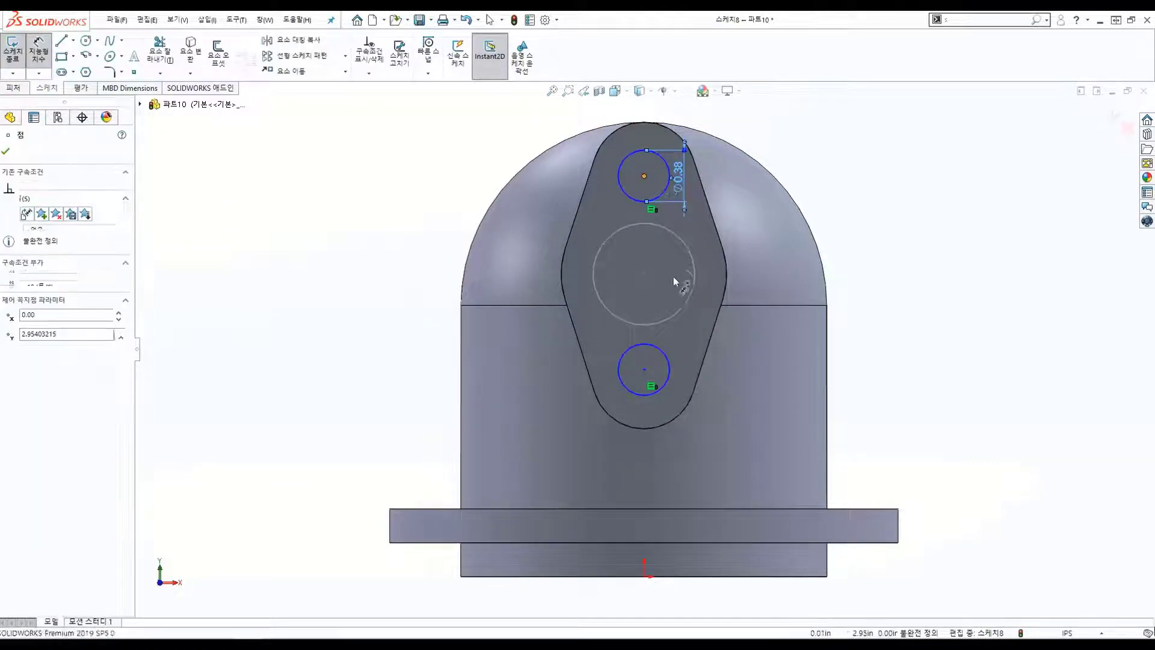
pyautogui.click(721, 364)
pyautogui.write('1.5')
pyautogui.press('Return')
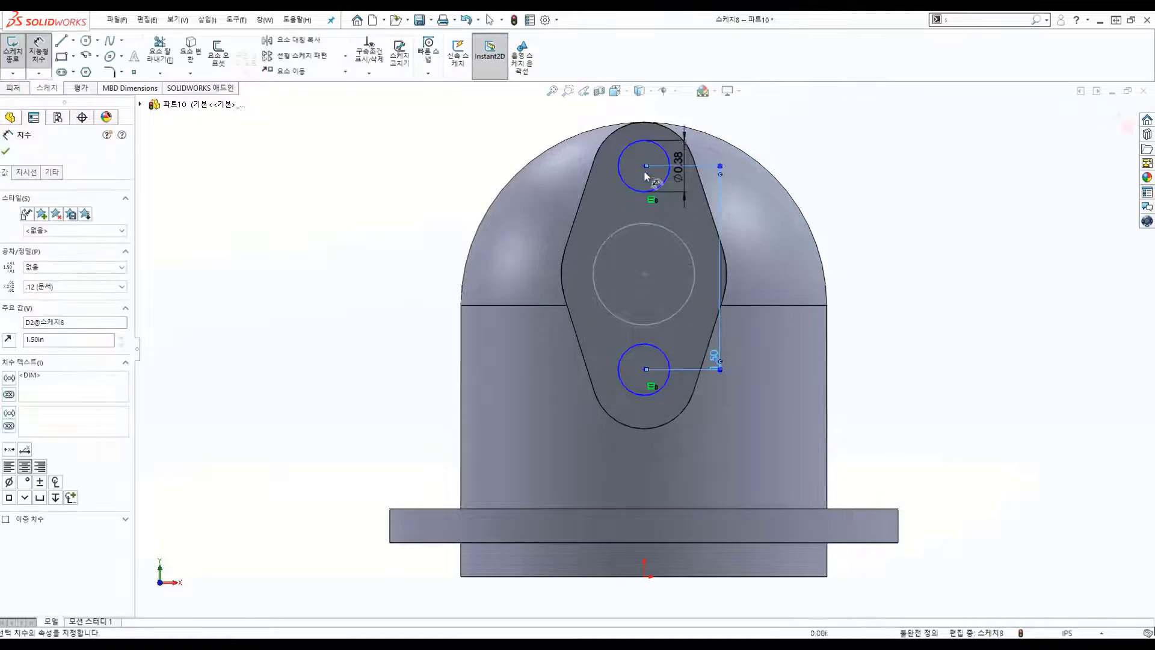
pyautogui.click(654, 129)
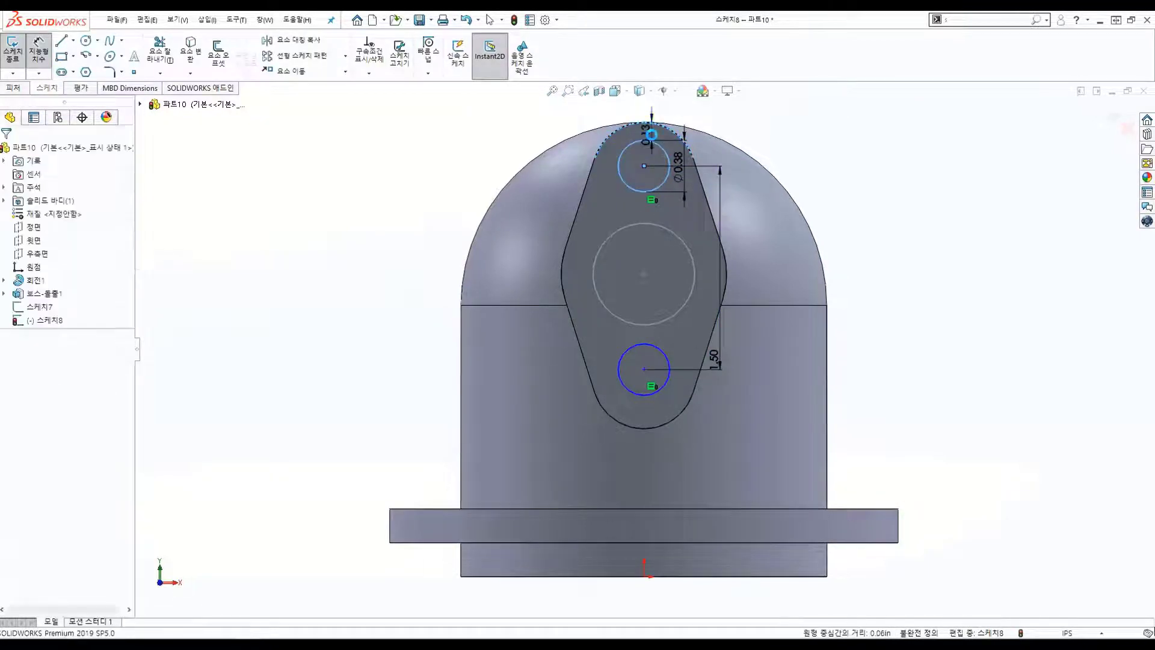
pyautogui.click(655, 140)
pyautogui.write('0.19')
pyautogui.press('Return')
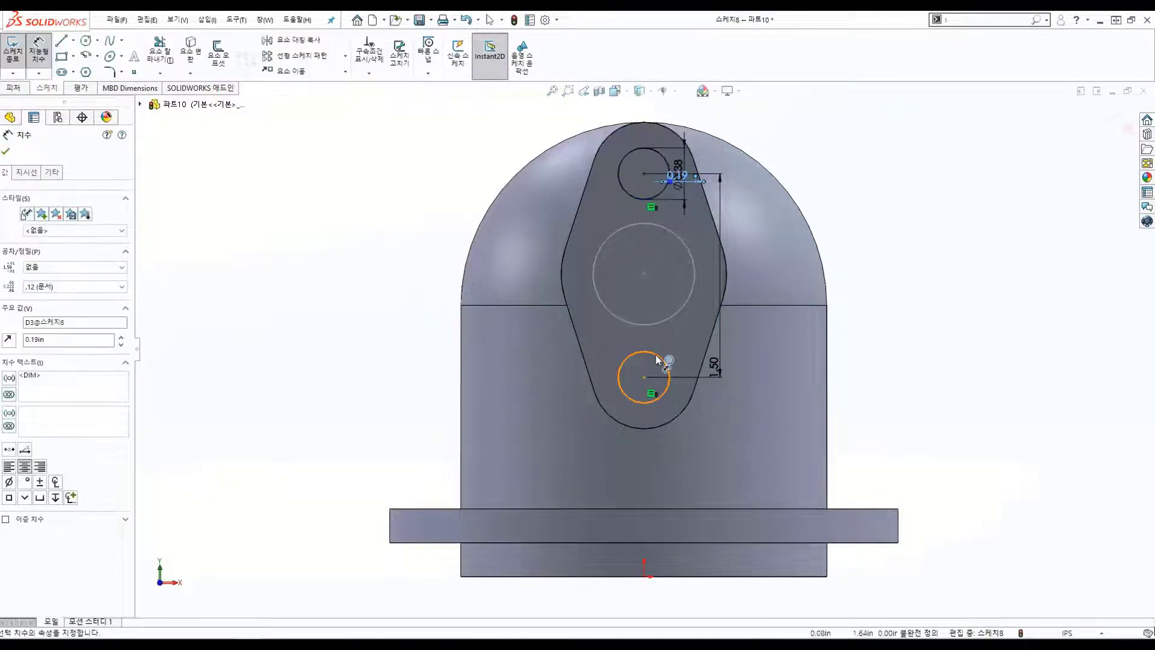
# - Align the two circle centres vertically and close Sketch8
pyautogui.click(644, 174)
pyautogui.keyDown('ctrl'); pyautogui.click(644, 377); pyautogui.keyUp('ctrl')
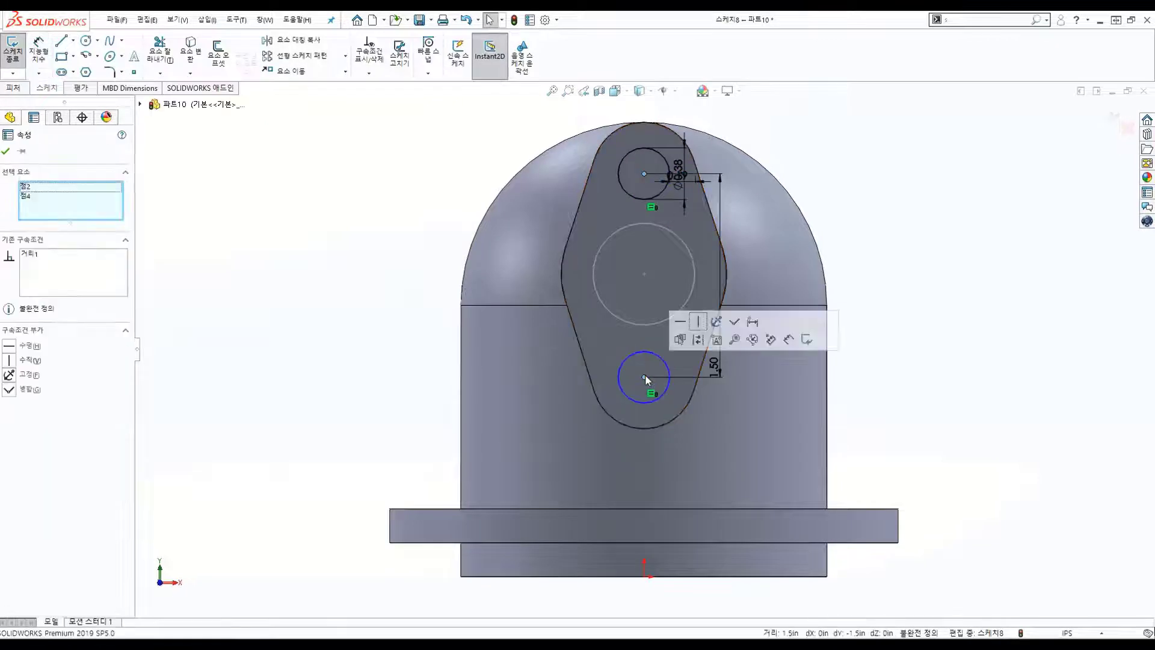
pyautogui.click(701, 325)
pyautogui.click(1114, 115)
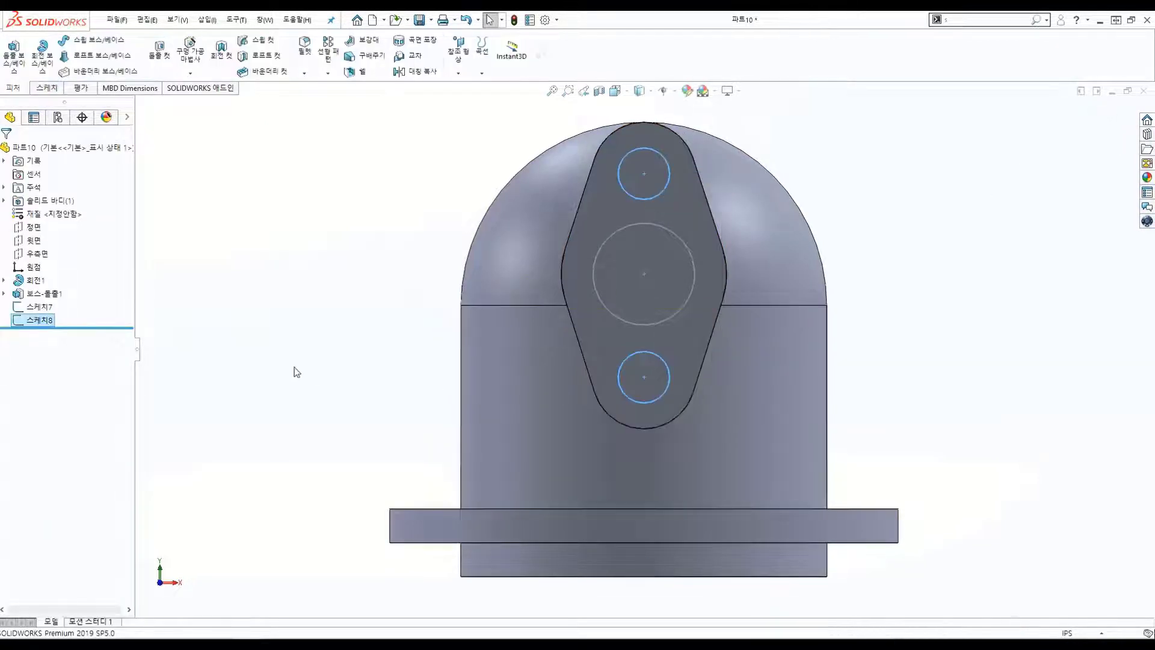
# - Start a circular pattern about the vertical temporary axis with 45° spacing
pyautogui.click(328, 73)
pyautogui.click(337, 101)
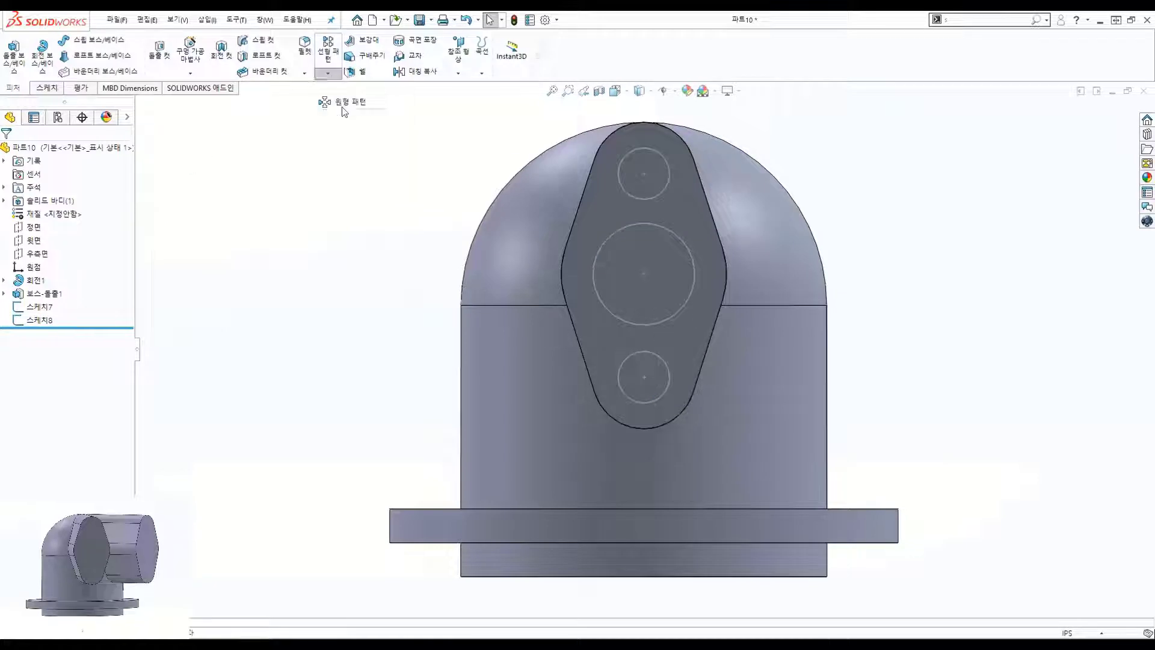
pyautogui.click(675, 90)
pyautogui.click(674, 134)
pyautogui.moveTo(644, 446); pyautogui.dragTo(591, 443, button='middle')
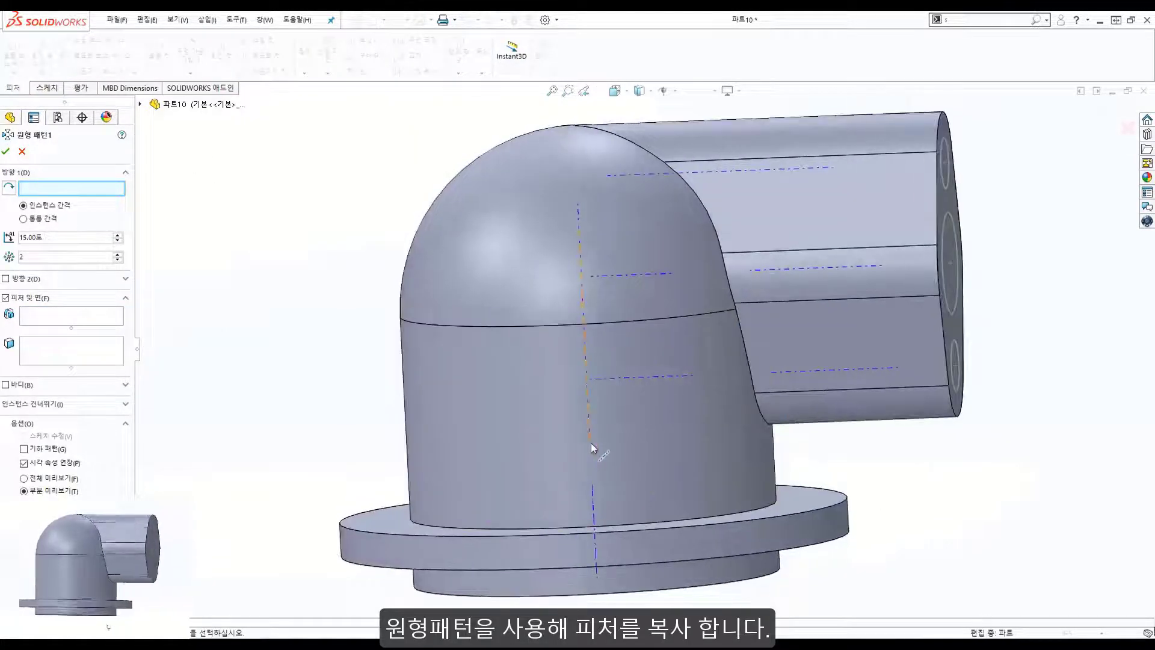
pyautogui.click(590, 445)
pyautogui.doubleClick(67, 237)
pyautogui.write('45')
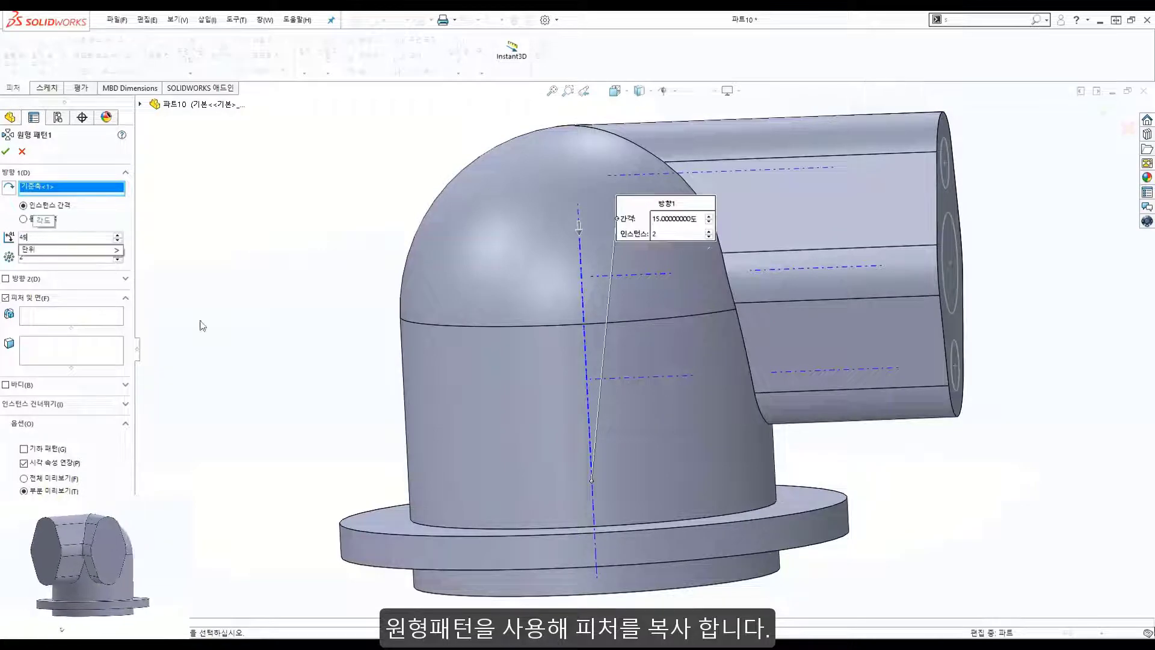
pyautogui.press('Return')
# - Pattern Revolve1 and the flange Boss-Extrude1, then accept the circular pattern
pyautogui.moveTo(542, 457); pyautogui.dragTo(421, 459, button='middle')
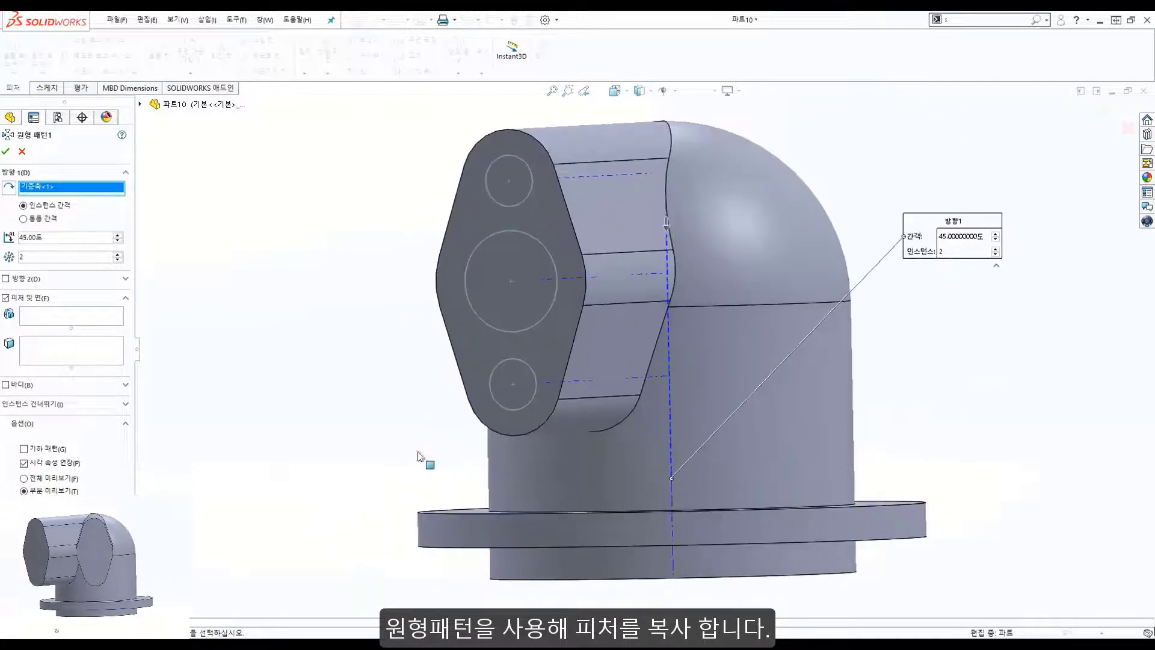
pyautogui.click(139, 104)
pyautogui.click(184, 236)
pyautogui.click(198, 249)
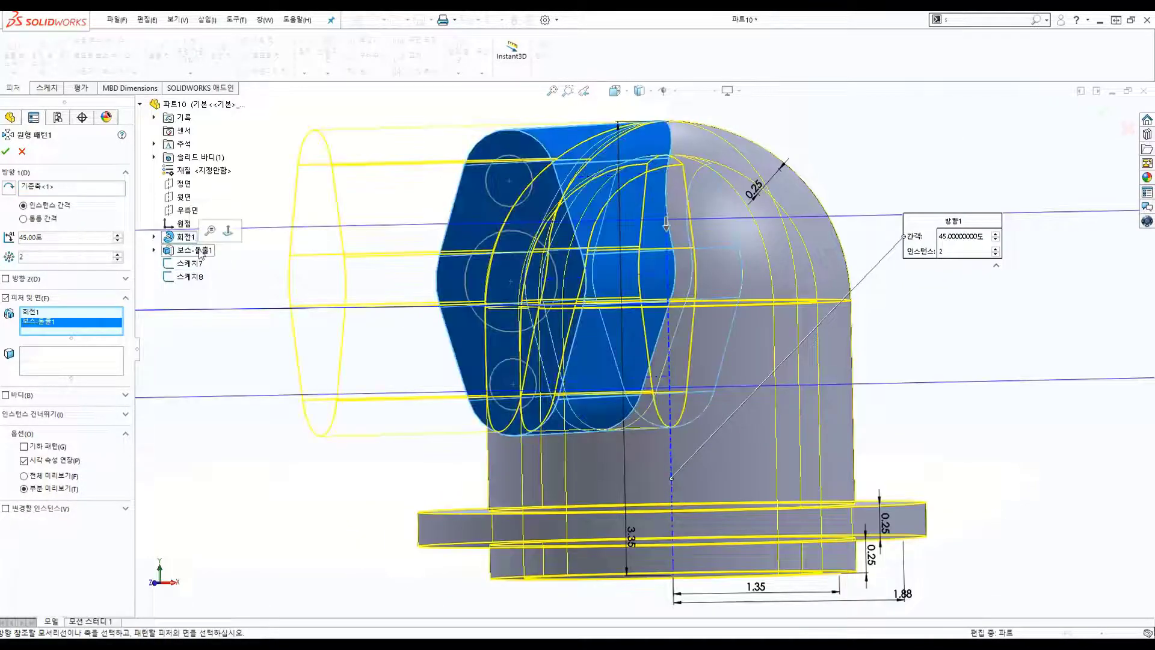
pyautogui.click(80, 360)
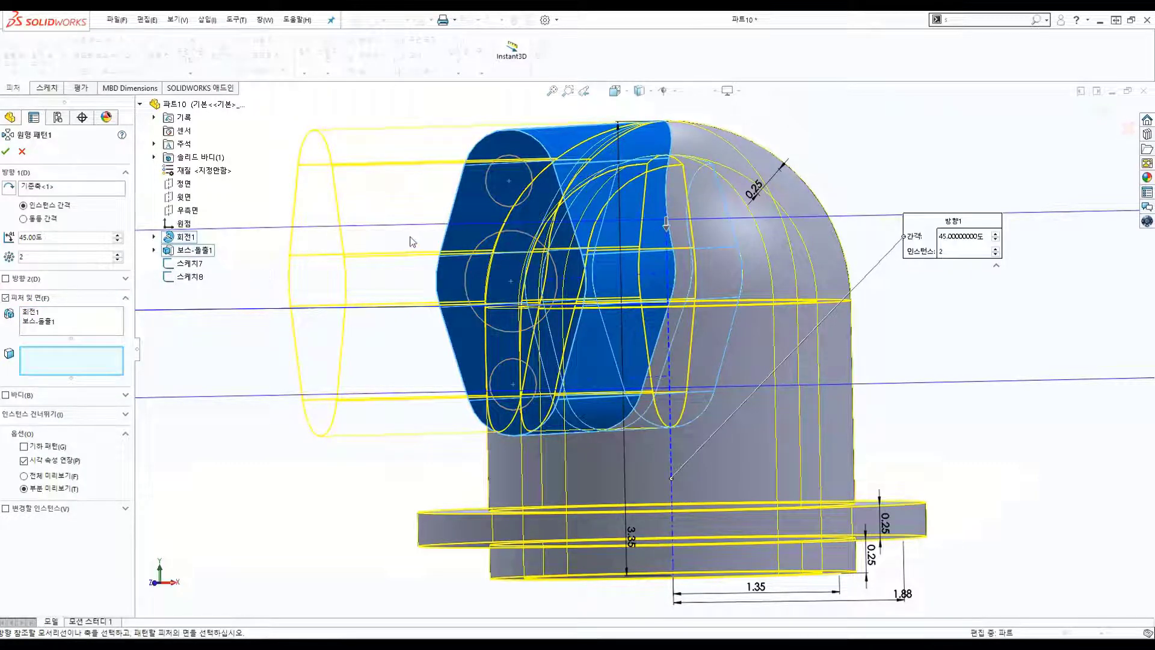
pyautogui.hotkey('ctrl', '1')
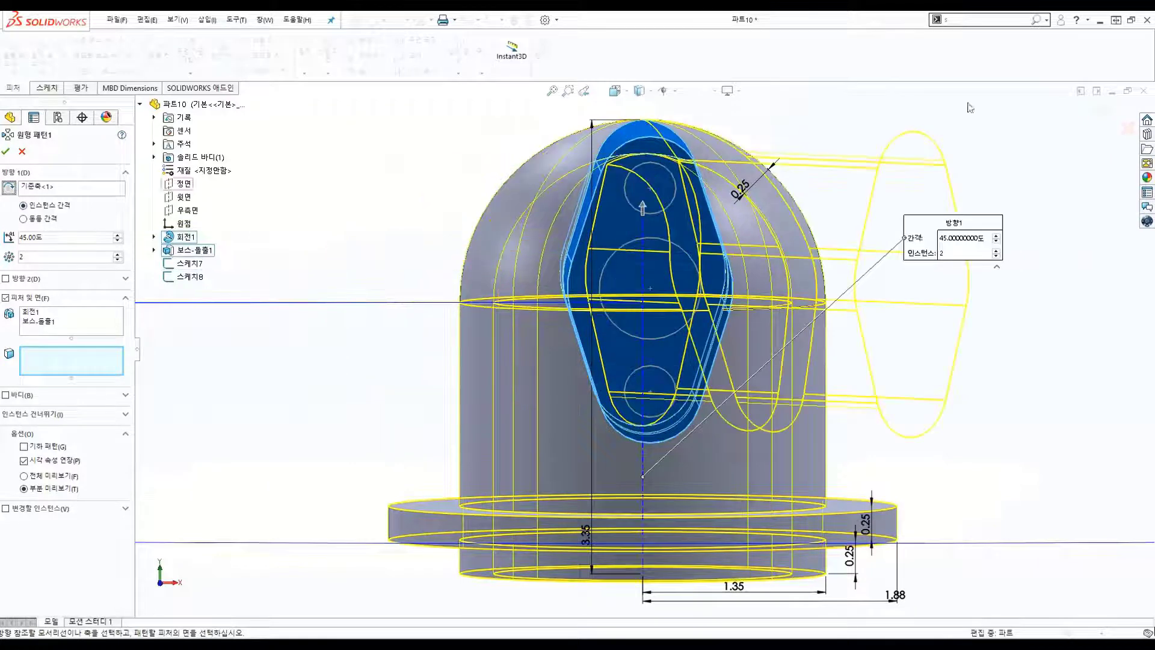
pyautogui.click(1102, 110)
# - Begin a new reference plane
pyautogui.moveTo(854, 352); pyautogui.dragTo(849, 339, button='middle')
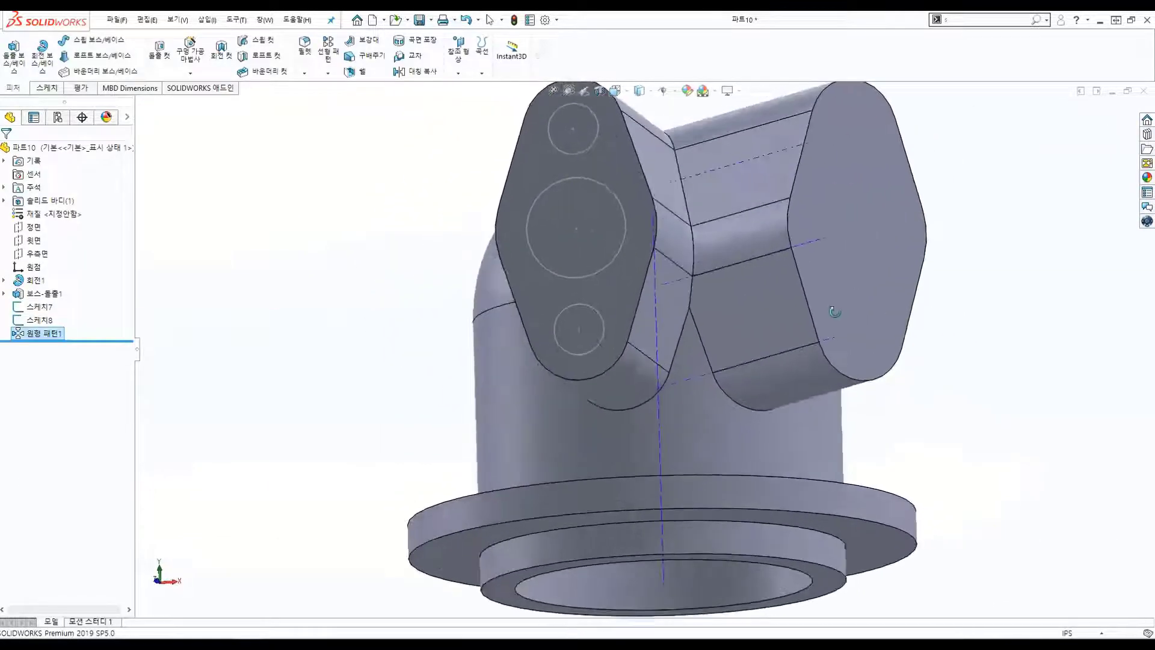
pyautogui.click(462, 60)
pyautogui.click(468, 94)
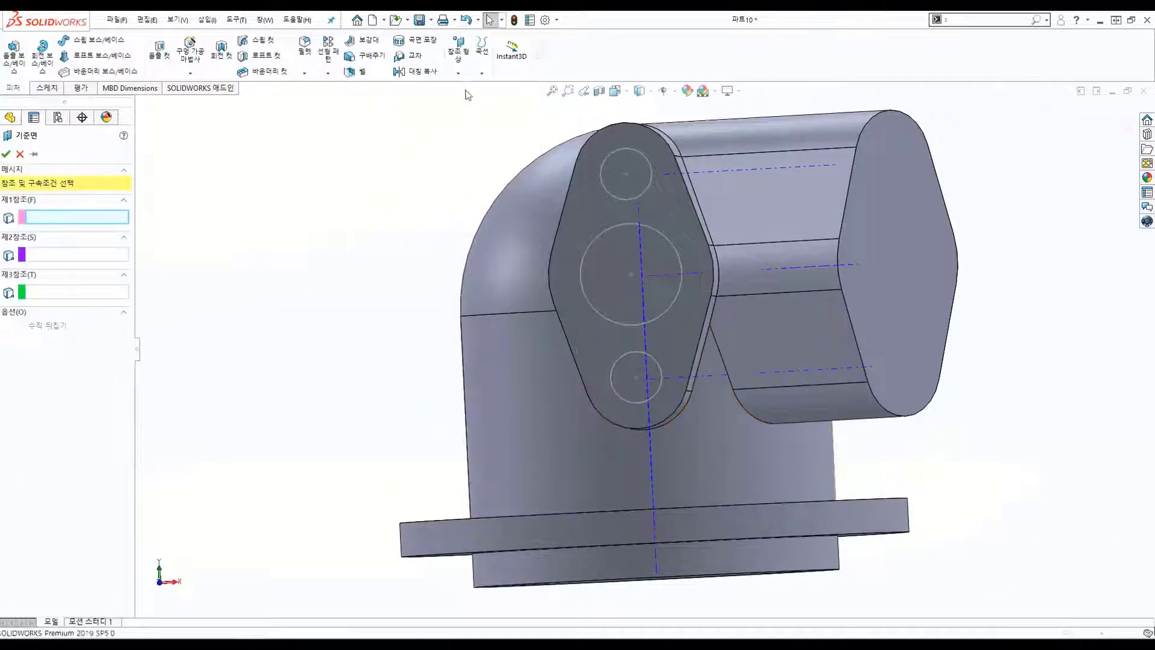
# - Create Plane1 through the vertical axis, flipped at 225° from the Right plane
pyautogui.click(653, 482)
pyautogui.moveTo(437, 359)
pyautogui.mouseDown(button='middle')
pyautogui.moveTo(722, 296)
pyautogui.moveTo(421, 339)
pyautogui.mouseUp(button='middle')
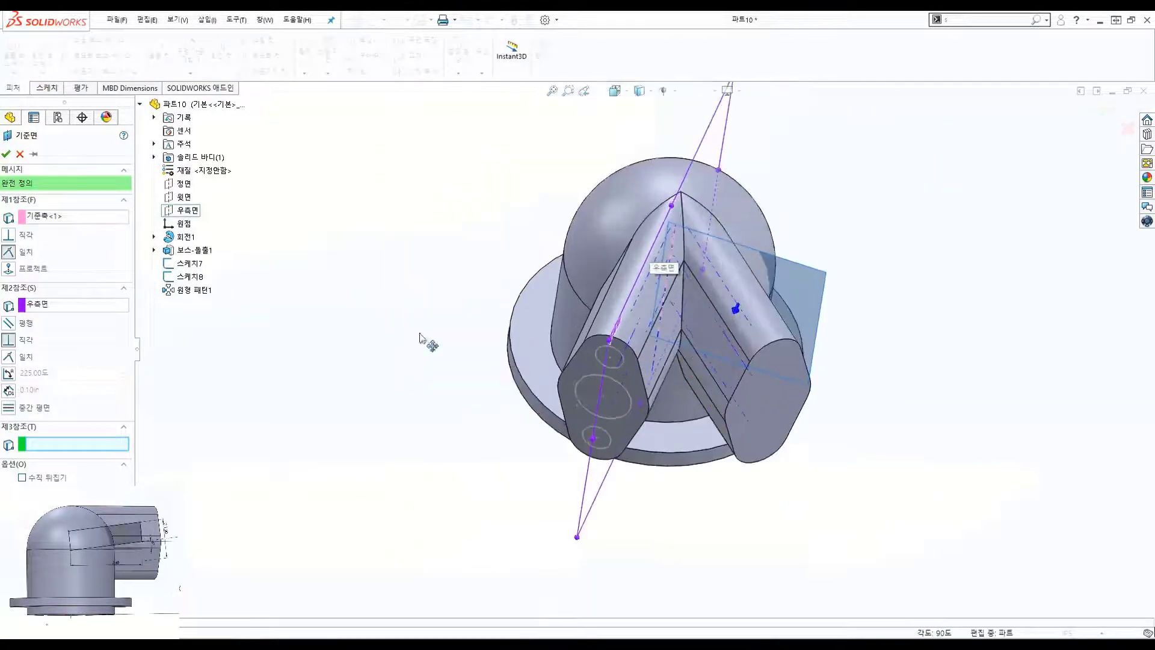
pyautogui.click(9, 374)
pyautogui.click(1110, 109)
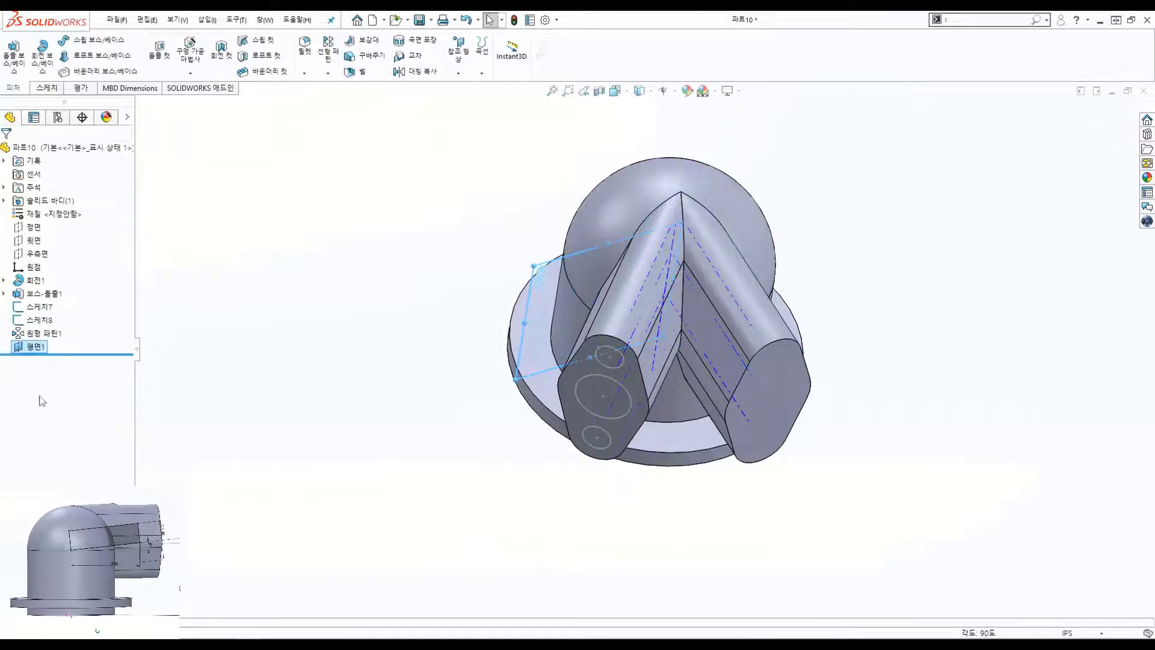
# - Enlarge Plane1 to cover the elbow and orbit to a side view
pyautogui.moveTo(692, 421)
pyautogui.mouseDown(button='middle')
pyautogui.moveTo(764, 497)
pyautogui.moveTo(793, 245)
pyautogui.mouseUp(button='middle')
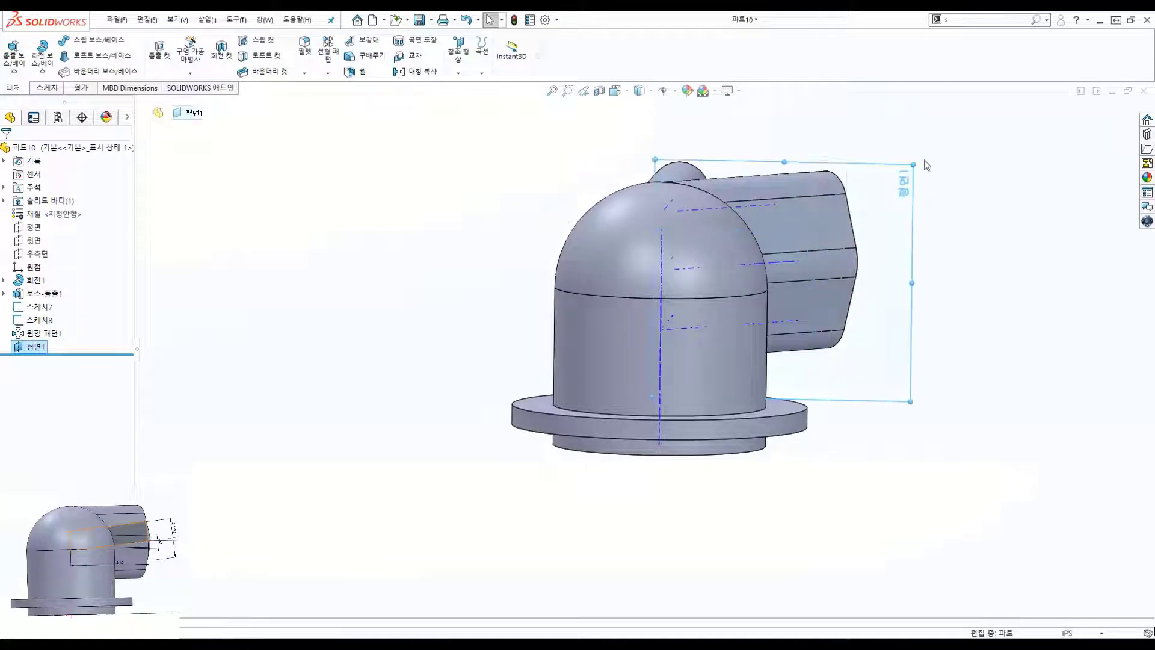
pyautogui.moveTo(821, 235); pyautogui.dragTo(457, 516)
pyautogui.moveTo(458, 516); pyautogui.dragTo(453, 524, button='middle')
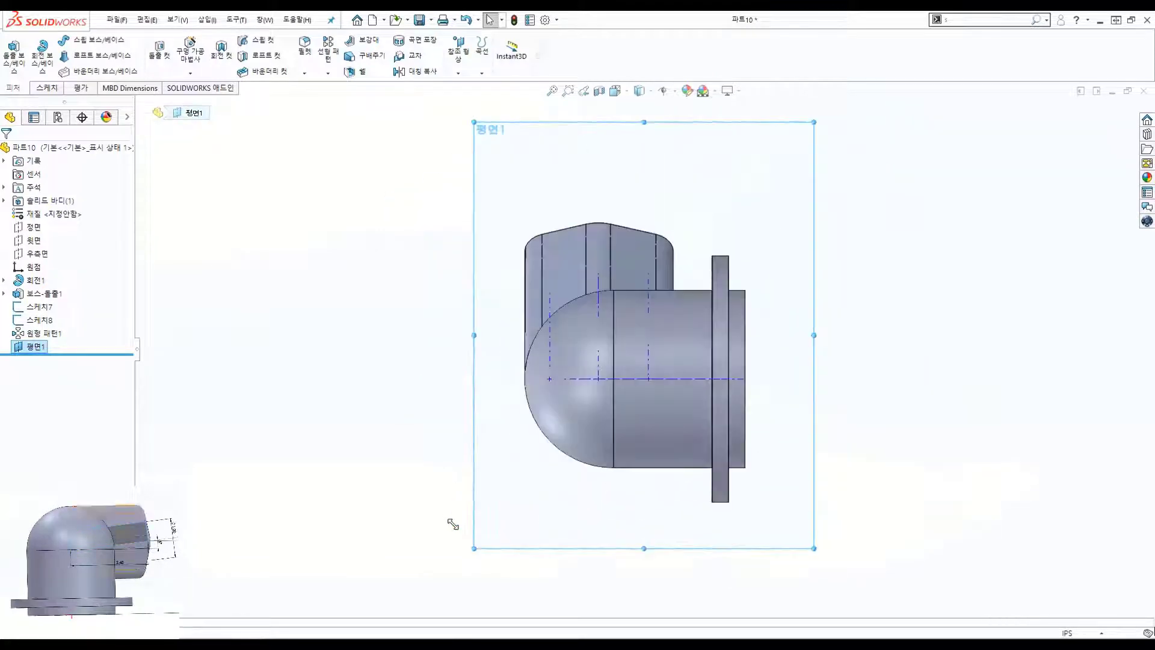
pyautogui.moveTo(930, 257); pyautogui.dragTo(785, 238, button='middle')
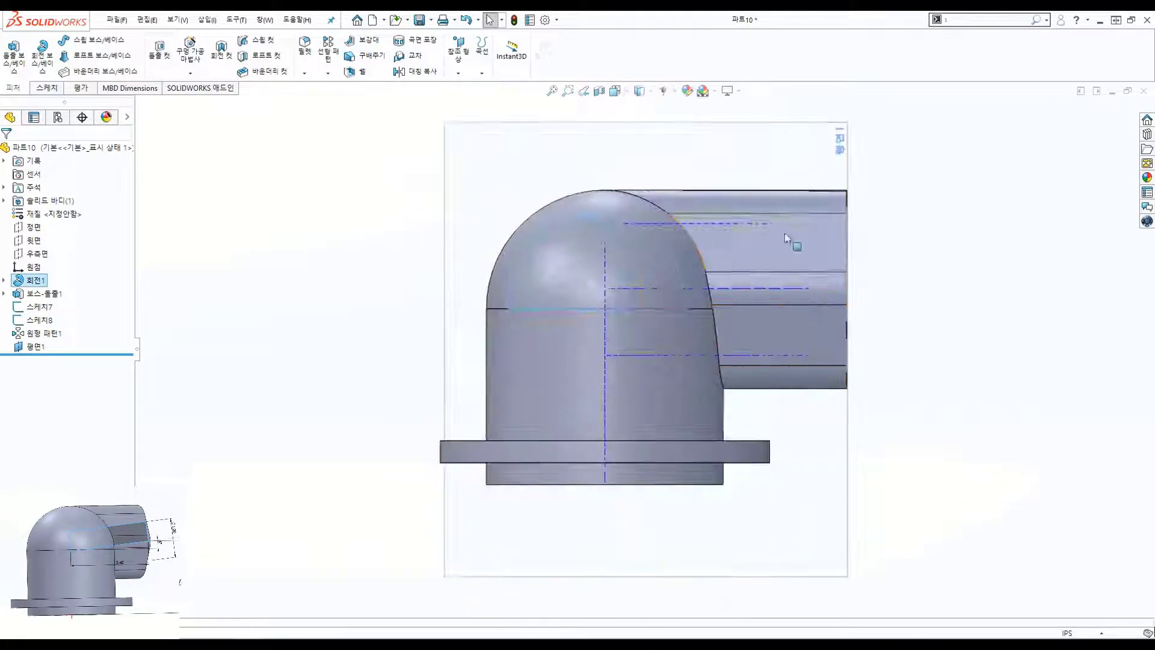
# - Start a sketch on Plane1 and draw a centerline from the dome centre toward the port
pyautogui.click(847, 144)
pyautogui.click(830, 115)
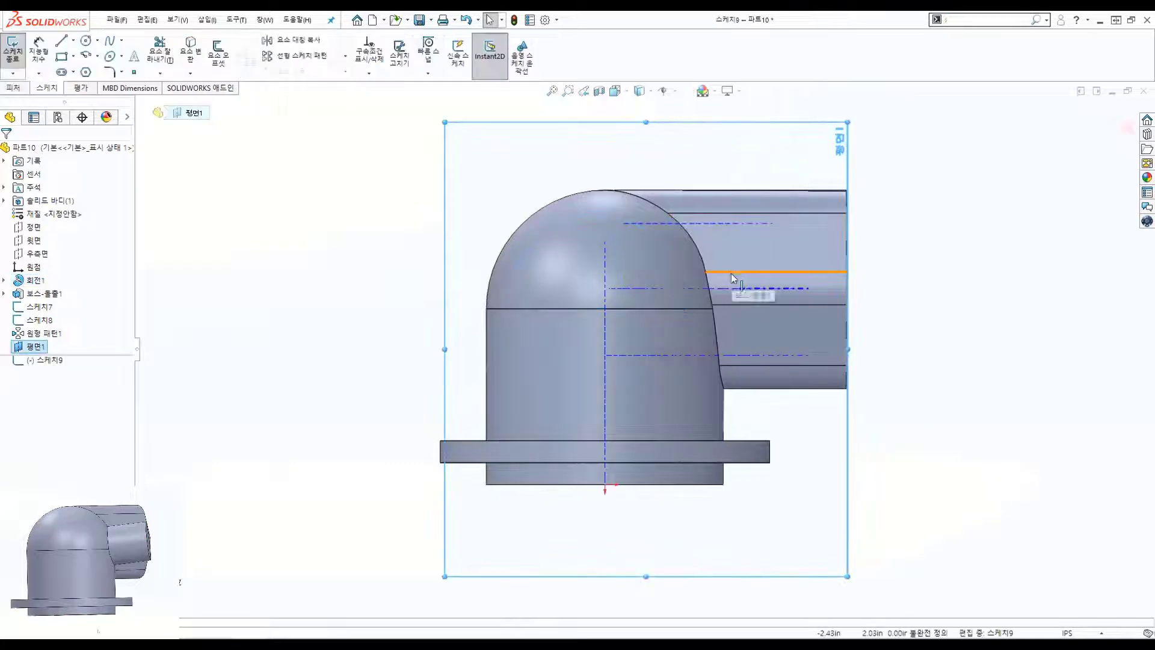
pyautogui.rightClick(722, 290)
pyautogui.click(746, 348)
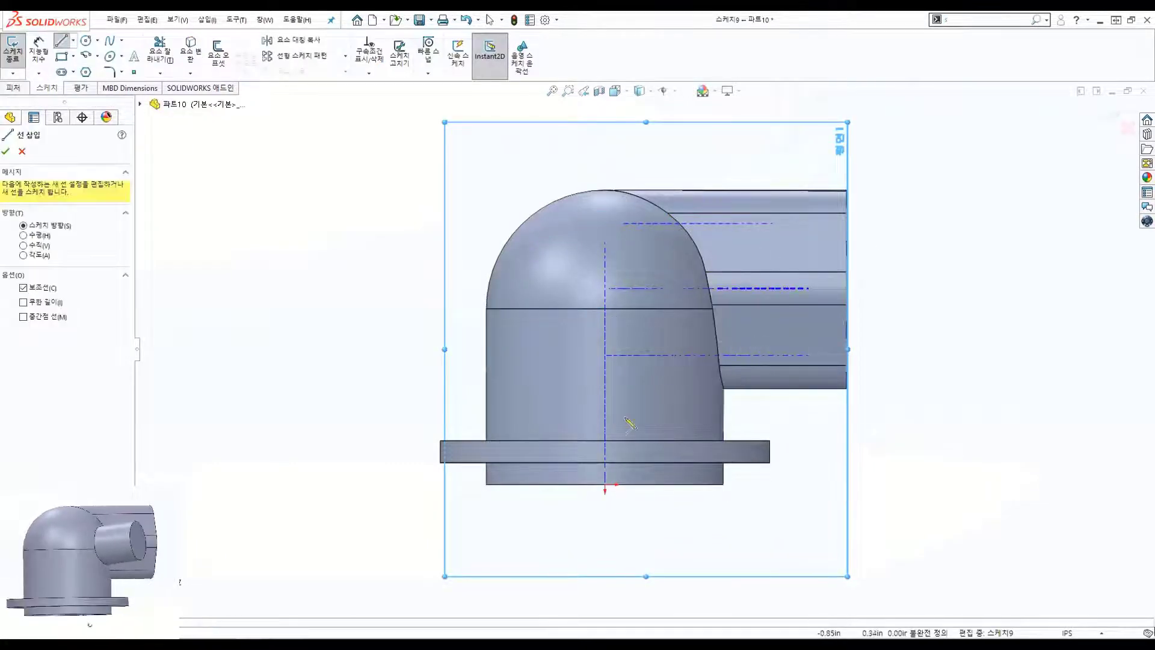
pyautogui.click(605, 299)
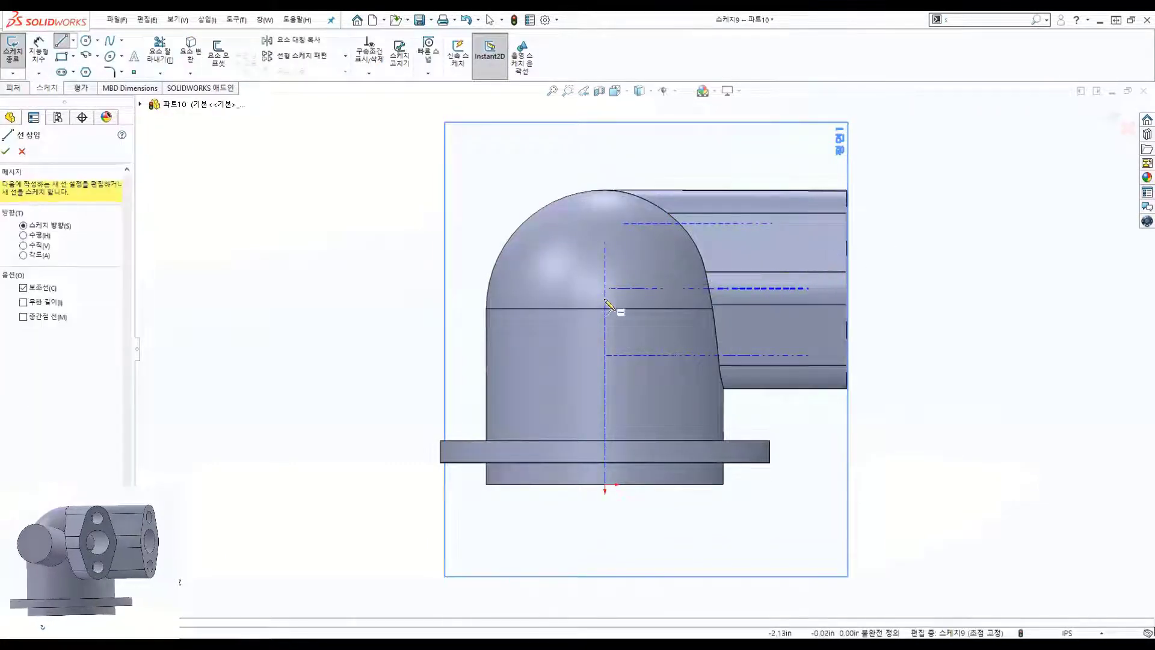
pyautogui.click(798, 254)
pyautogui.press('Escape')
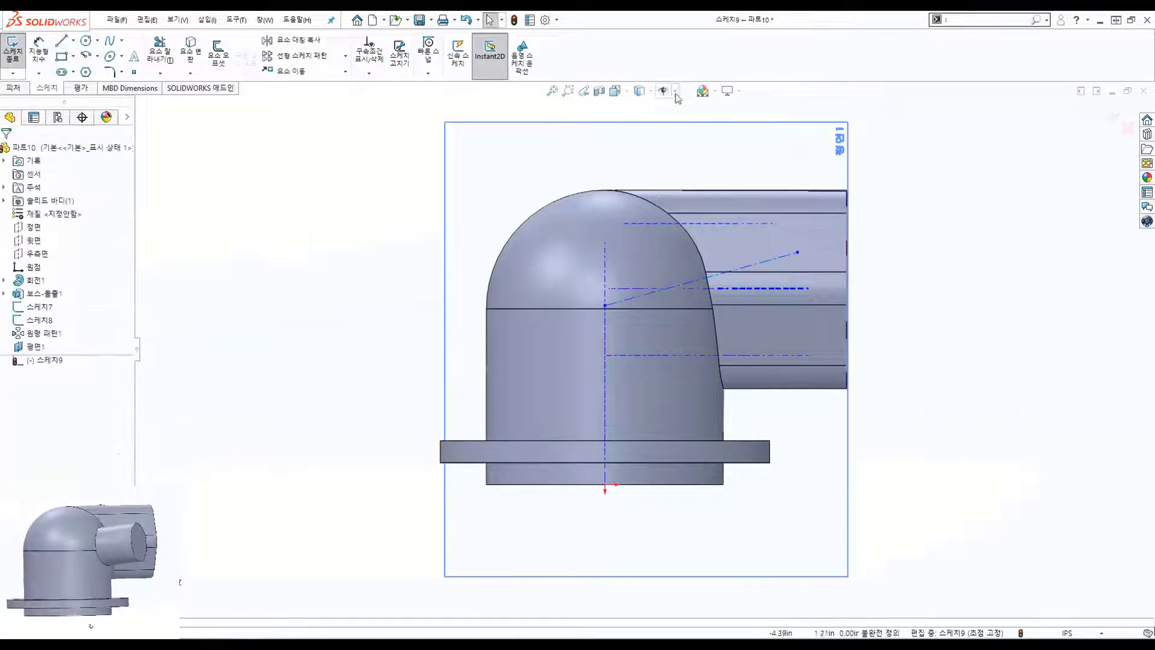
# - Dimension the centerline to a 6° angle
pyautogui.click(675, 90)
pyautogui.click(698, 299)
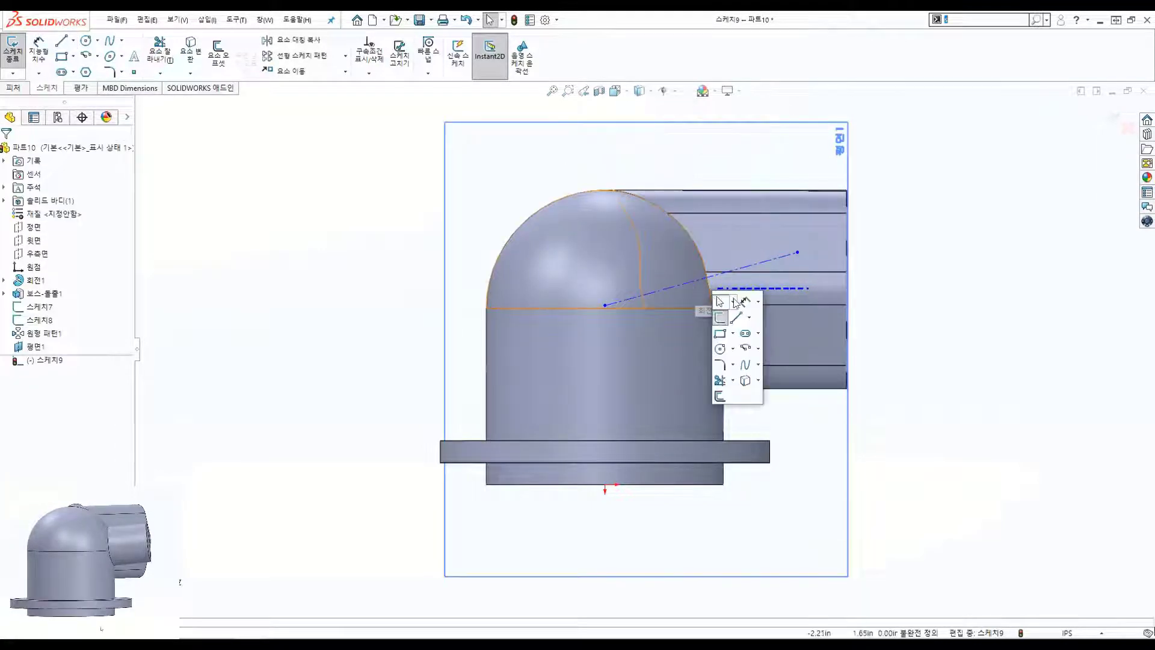
pyautogui.click(698, 304)
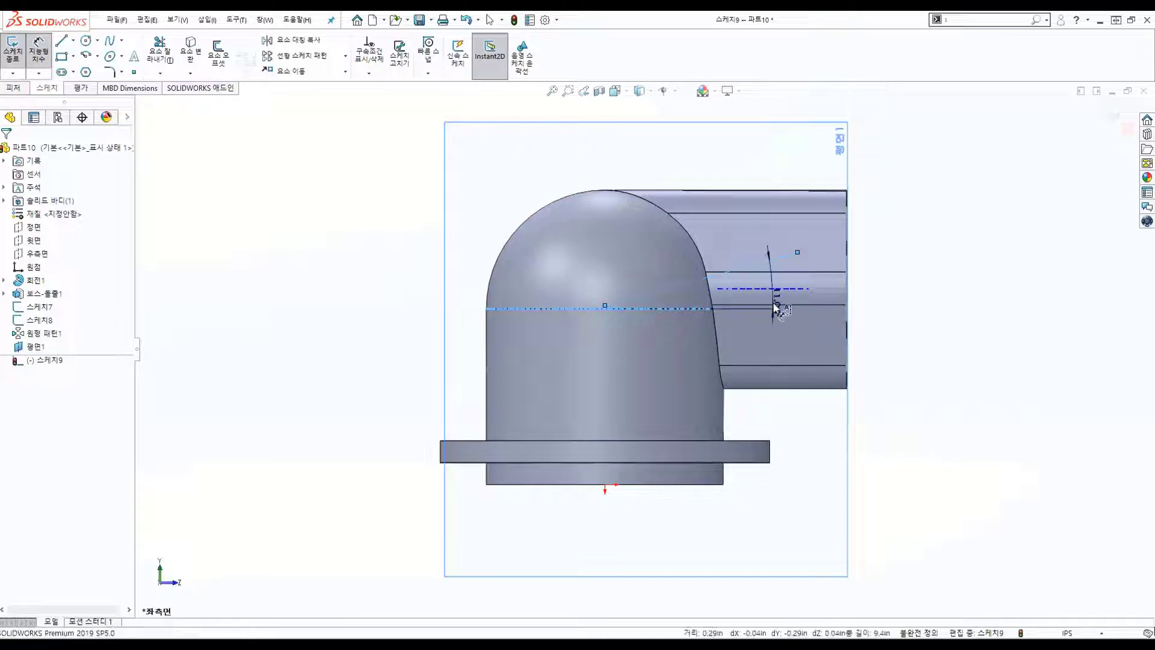
pyautogui.click(774, 307)
pyautogui.write('6')
pyautogui.press('Return')
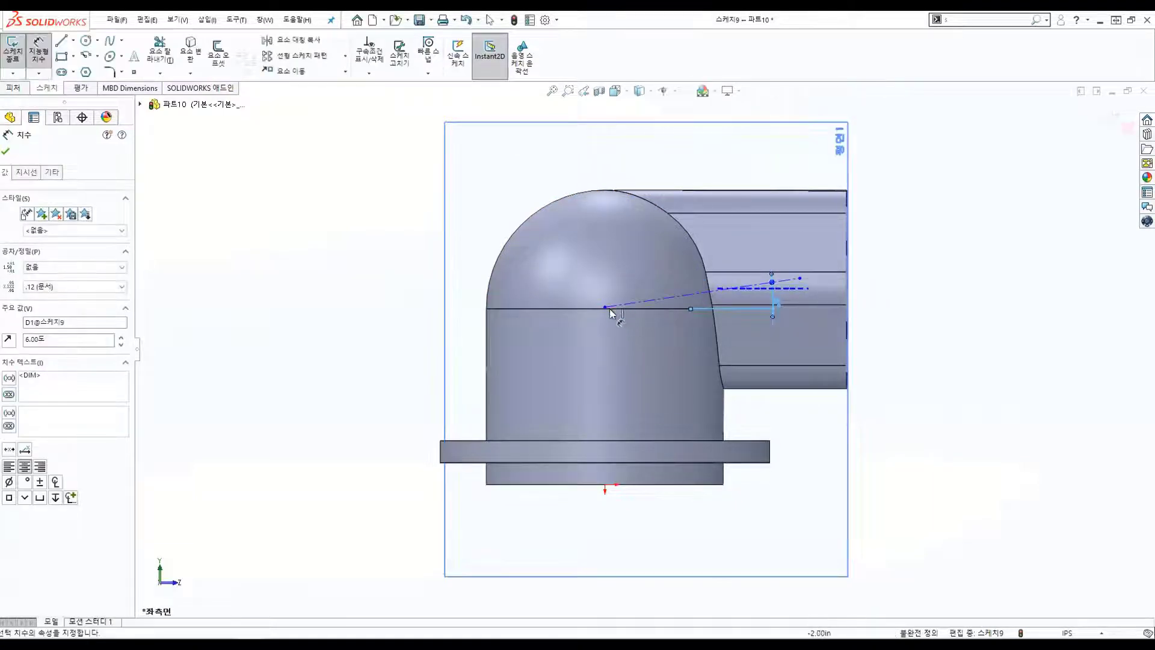
pyautogui.press('Escape')
# - Draw a 3-point rectangle tilted along the centerline from the dome centre
pyautogui.click(605, 307)
pyautogui.keyDown('ctrl'); pyautogui.click(606, 483); pyautogui.keyUp('ctrl')
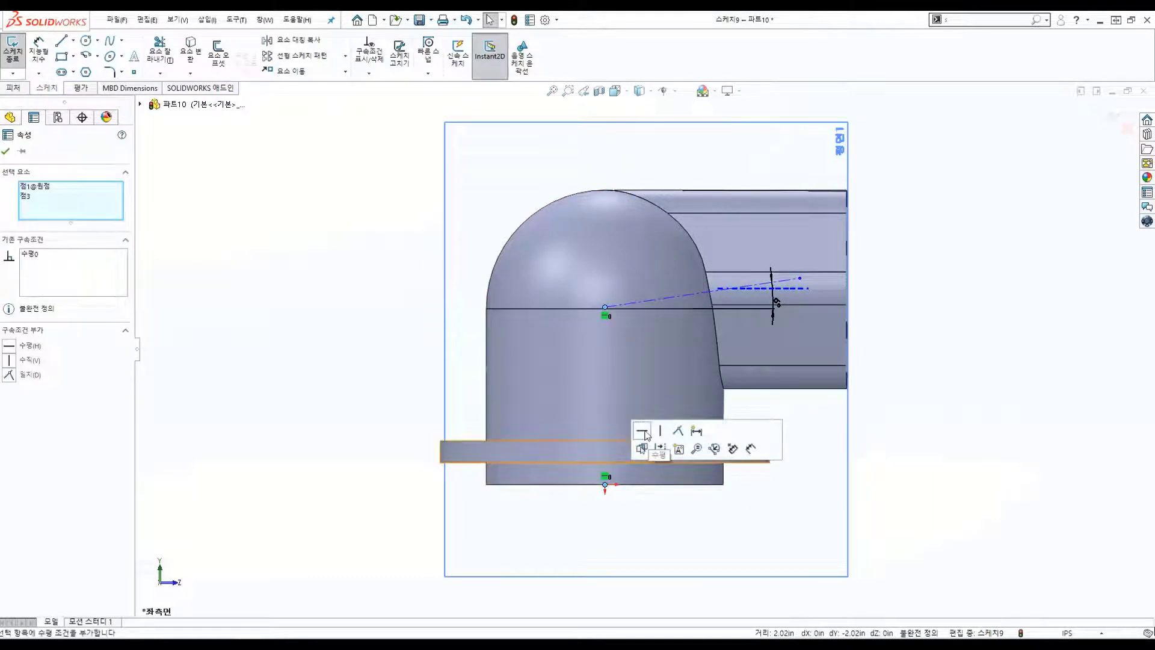
pyautogui.rightClick(695, 338)
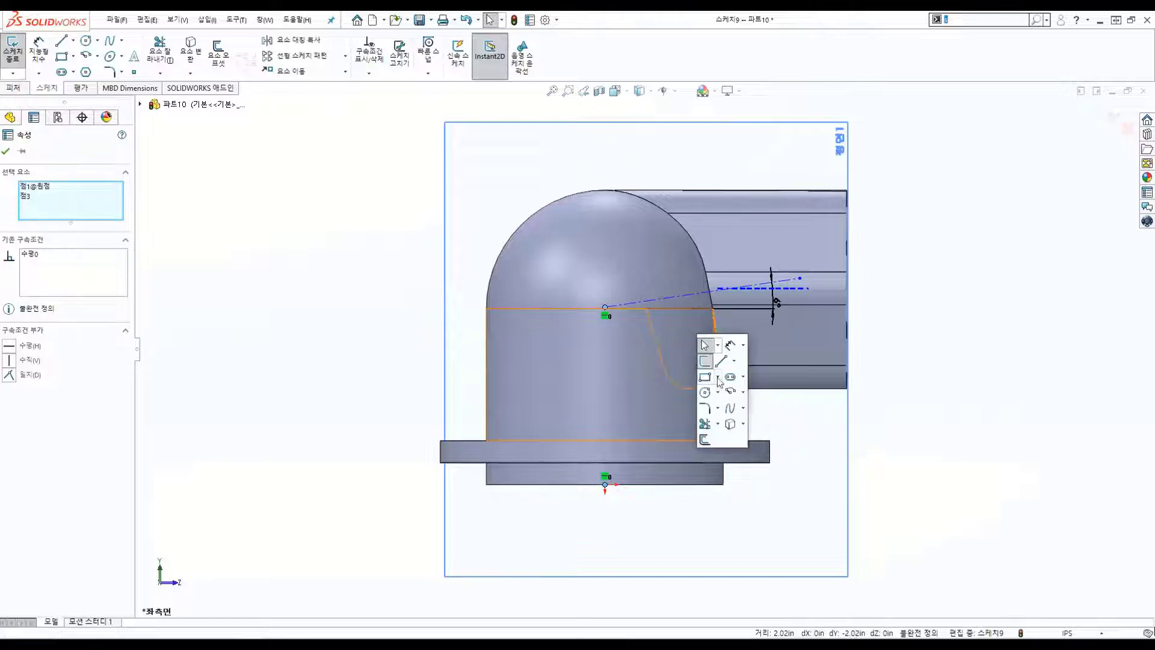
pyautogui.click(722, 423)
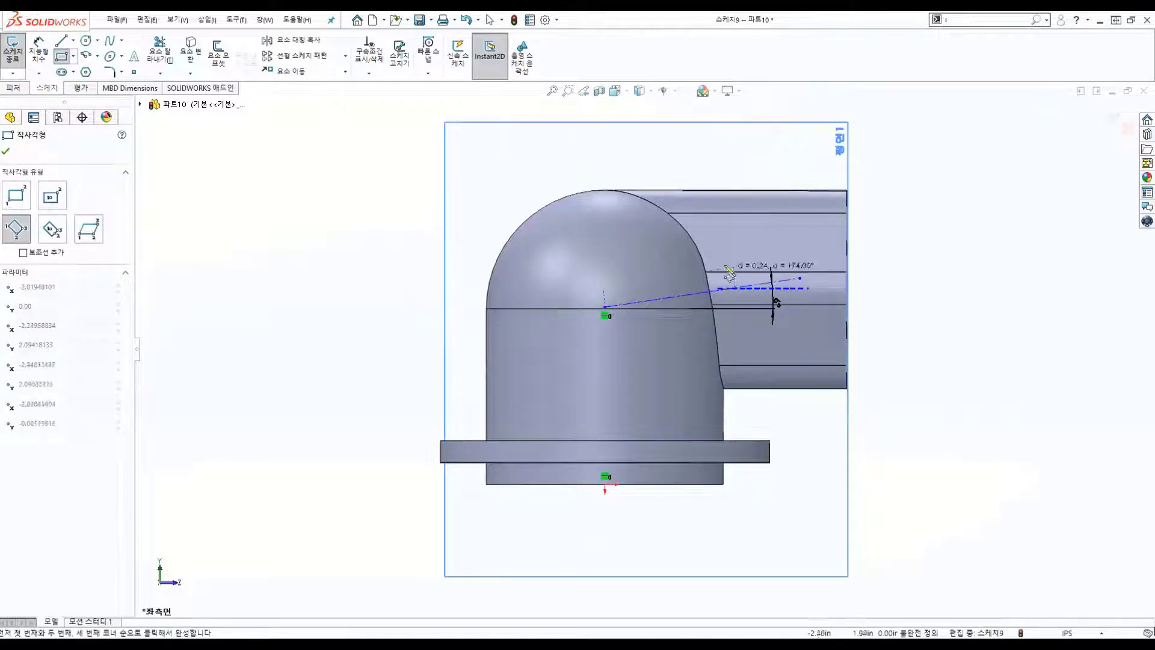
pyautogui.click(732, 246)
pyautogui.moveTo(773, 313); pyautogui.dragTo(716, 258, button='right')
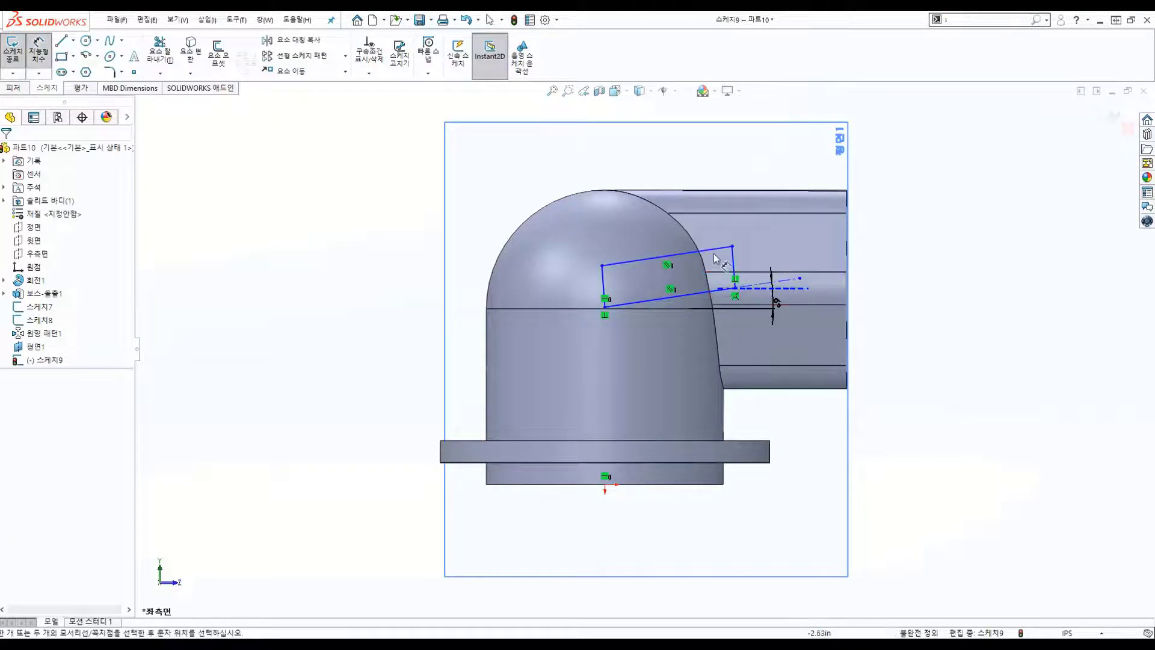
# - Dimension the rectangle 1.20 wide and 2.40 long
pyautogui.click(719, 257)
pyautogui.click(765, 317)
pyautogui.write('1.2')
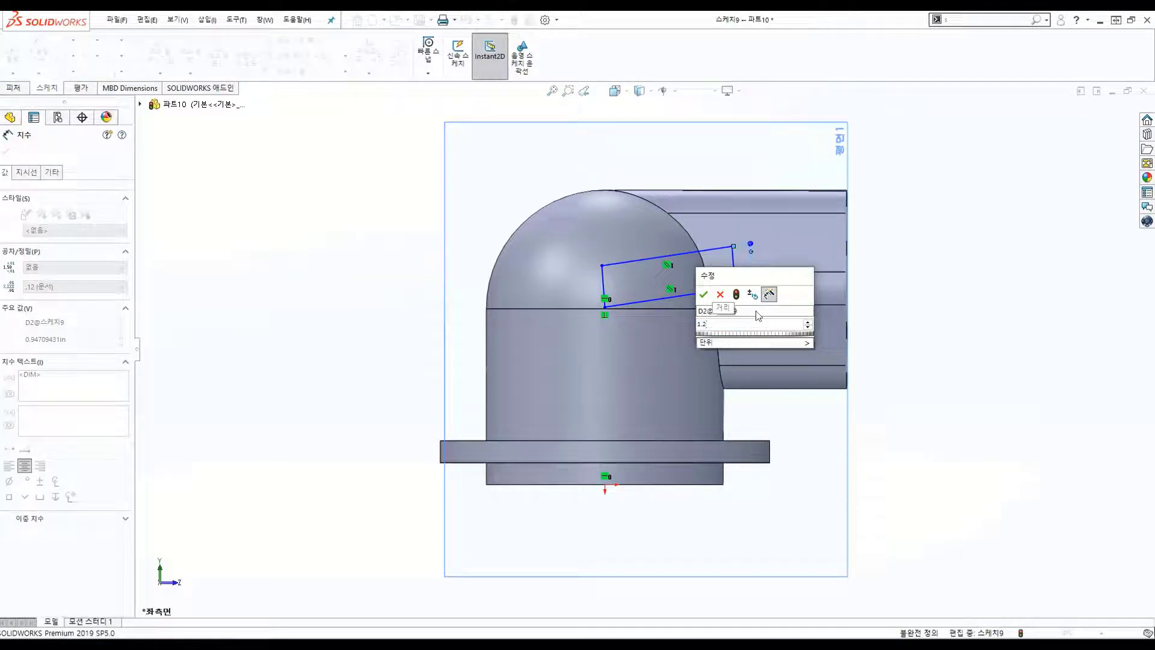
pyautogui.press('Return')
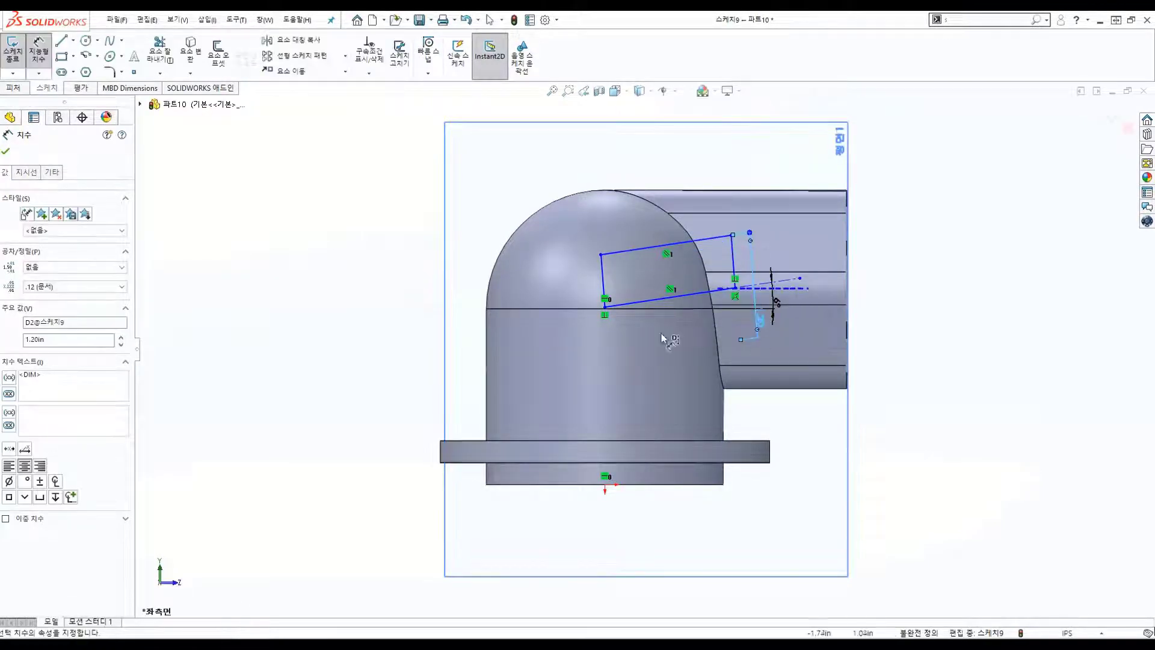
pyautogui.click(605, 306)
pyautogui.click(697, 332)
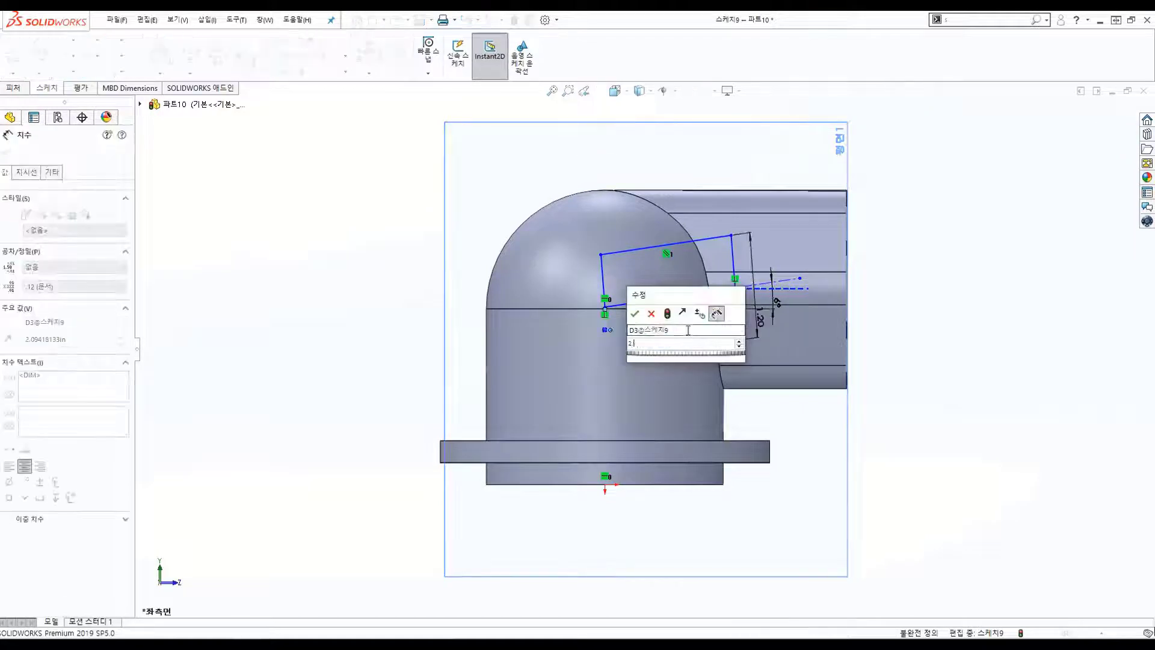
pyautogui.write('2.4')
pyautogui.press('Return')
# - Add a 2.23 dimension from the rectangle corner to the body's bottom edge and exit Sketch9
pyautogui.scroll(-1, 762, 288)
pyautogui.scroll(-2, 761, 289)
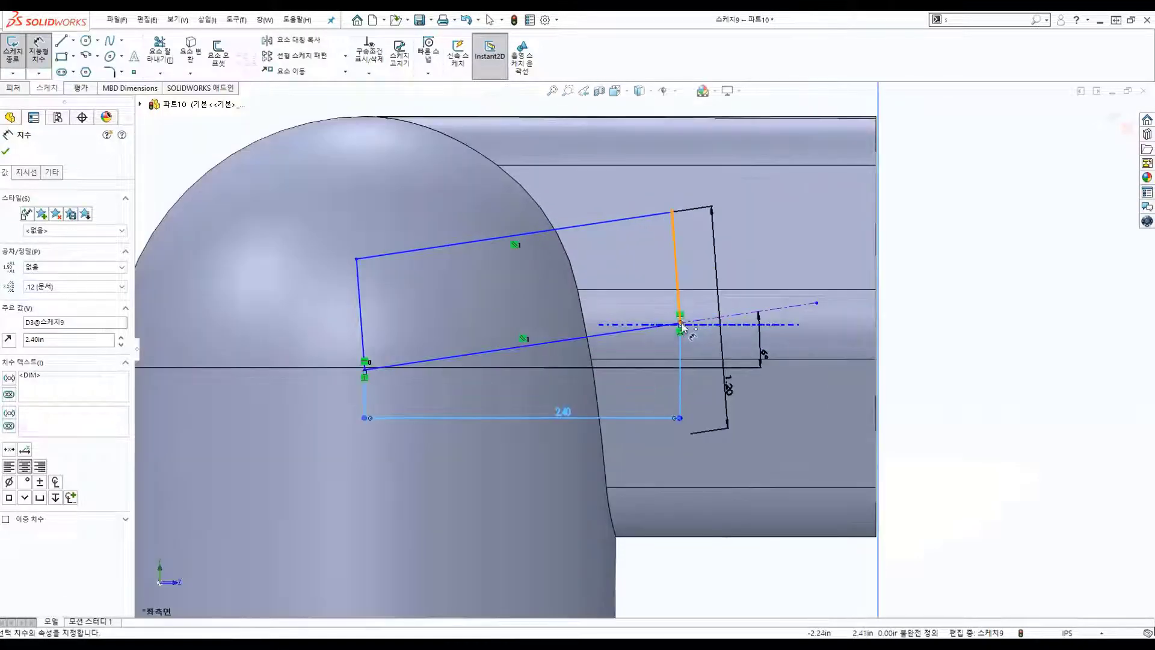
pyautogui.click(669, 332)
pyautogui.scroll(2, 660, 463)
pyautogui.click(609, 538)
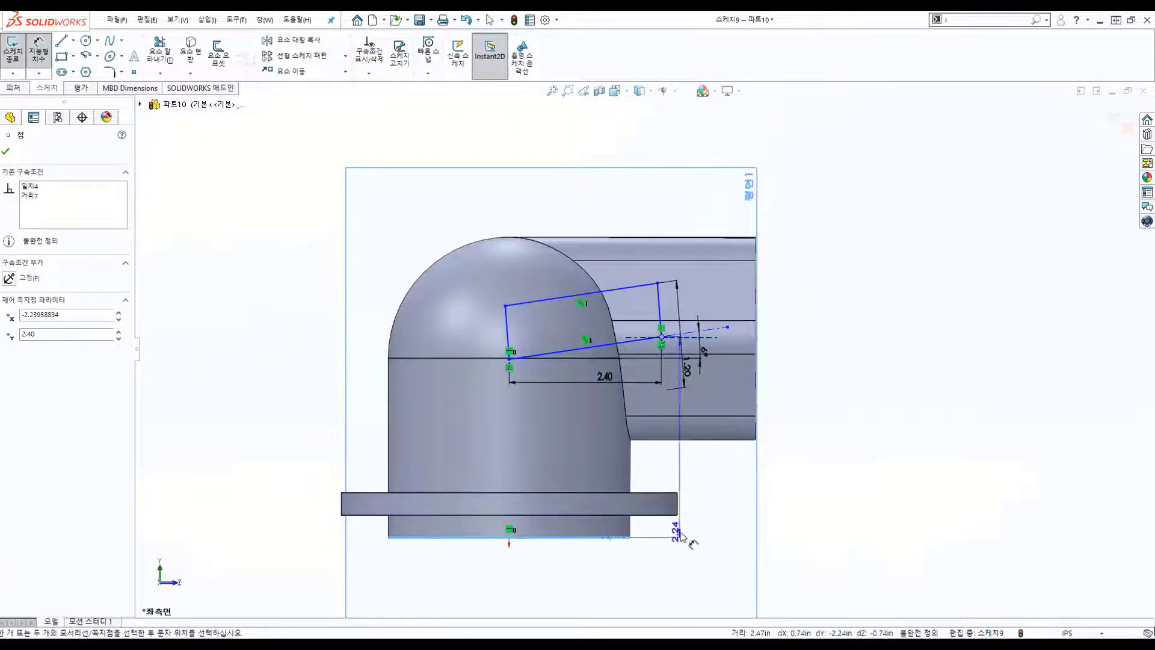
pyautogui.click(692, 529)
pyautogui.write('2')
pyautogui.press('Escape')
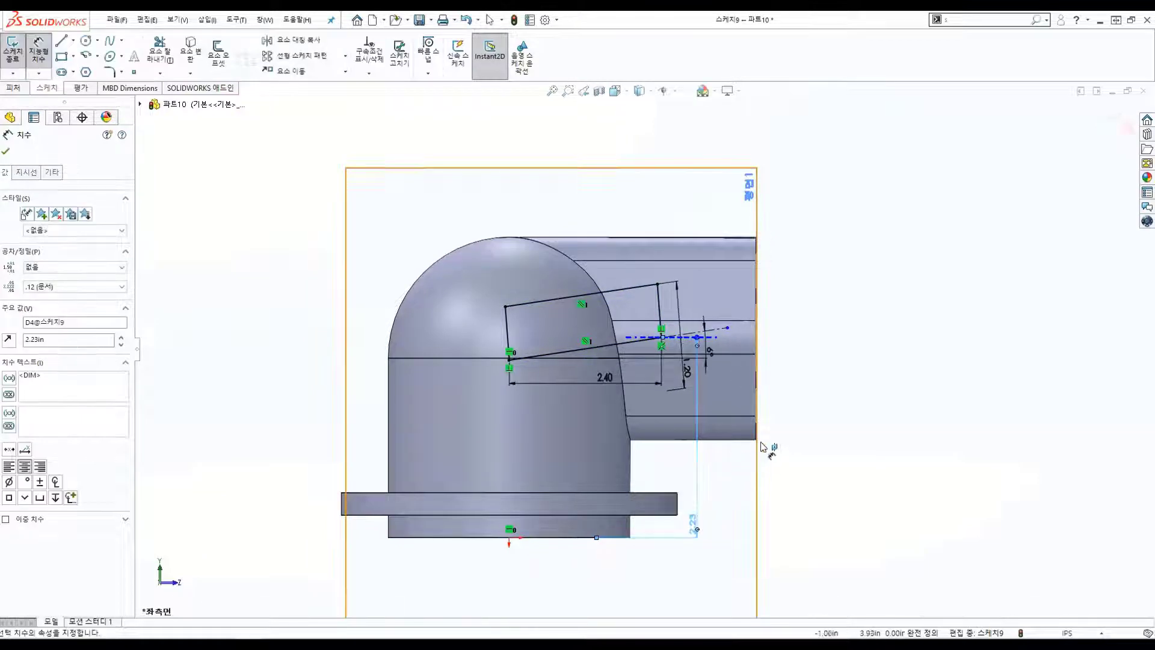
pyautogui.click(1113, 118)
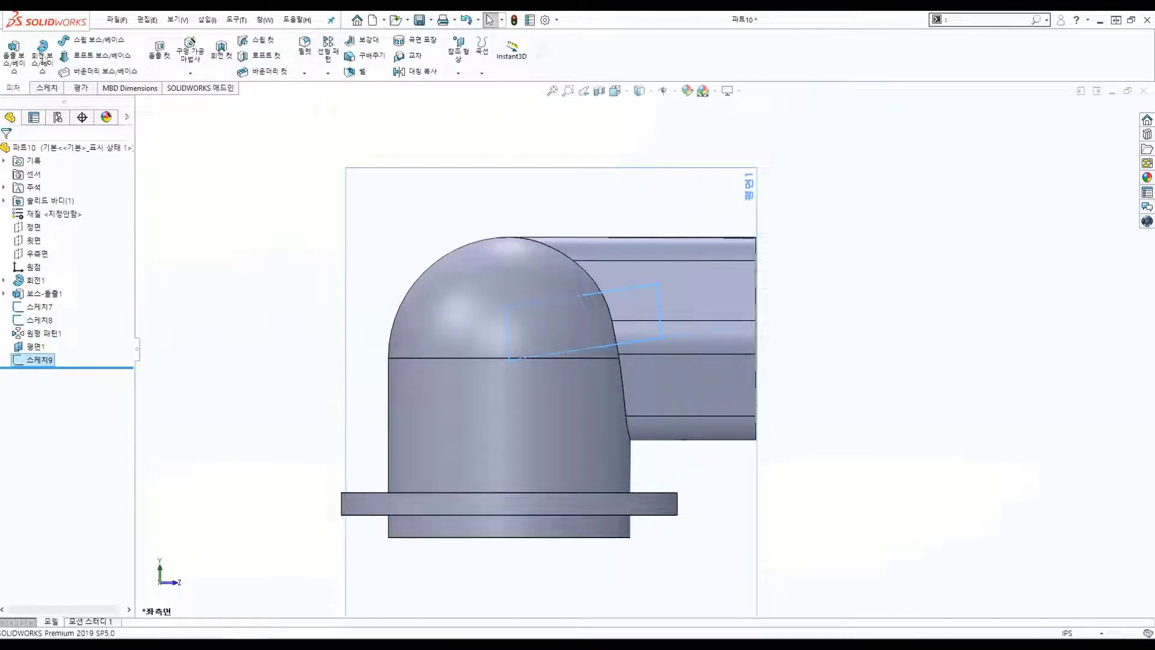
# - Revolve Sketch9 into a cylindrical side port (Revolve2)
pyautogui.click(44, 61)
pyautogui.click(6, 151)
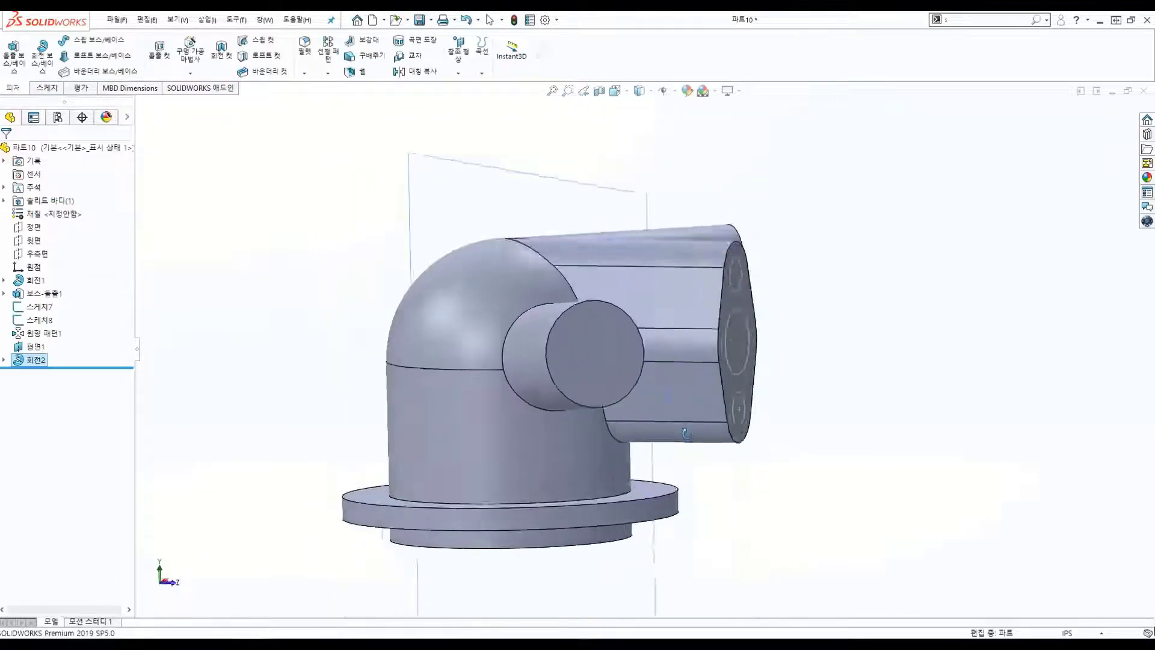
pyautogui.moveTo(792, 354)
pyautogui.mouseDown(button='middle')
pyautogui.moveTo(555, 426)
pyautogui.moveTo(662, 234)
pyautogui.mouseUp(button='middle')
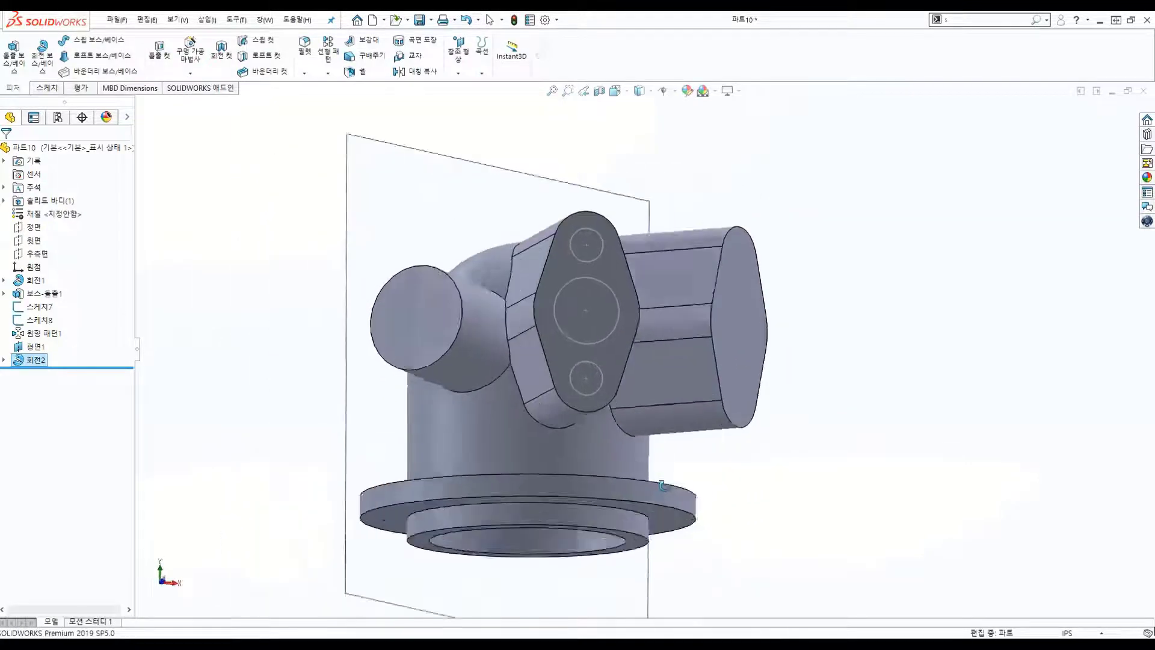
# - Revolve-cut Sketch5 from under Revolve1 to hollow the housing interior
pyautogui.click(3, 280)
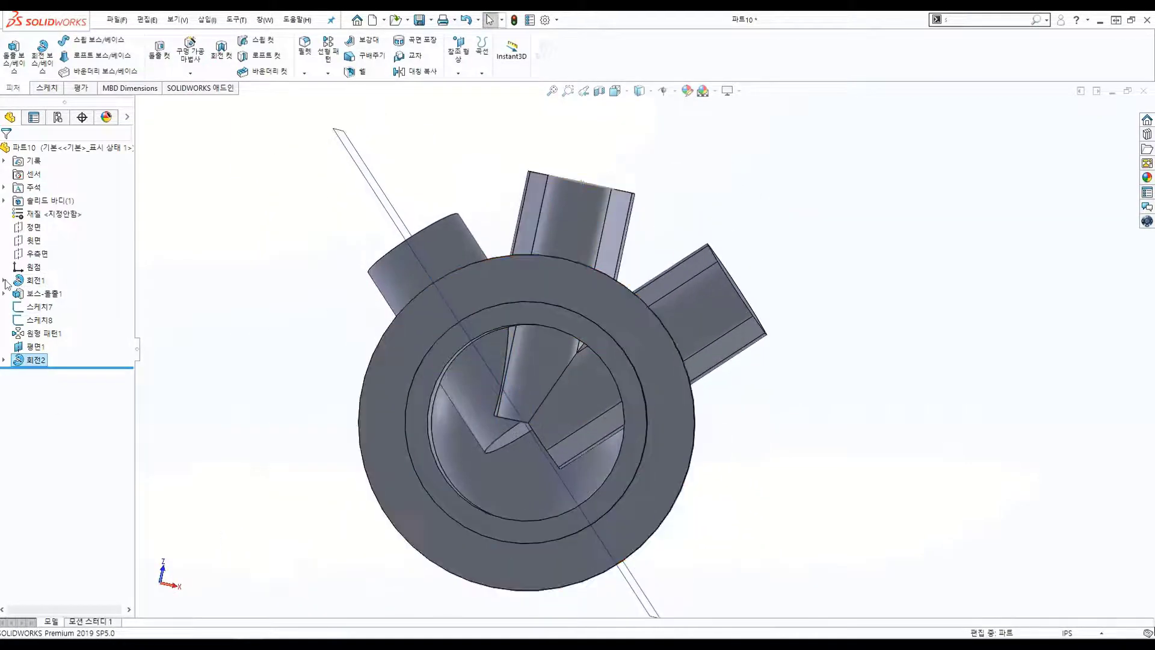
pyautogui.click(53, 293)
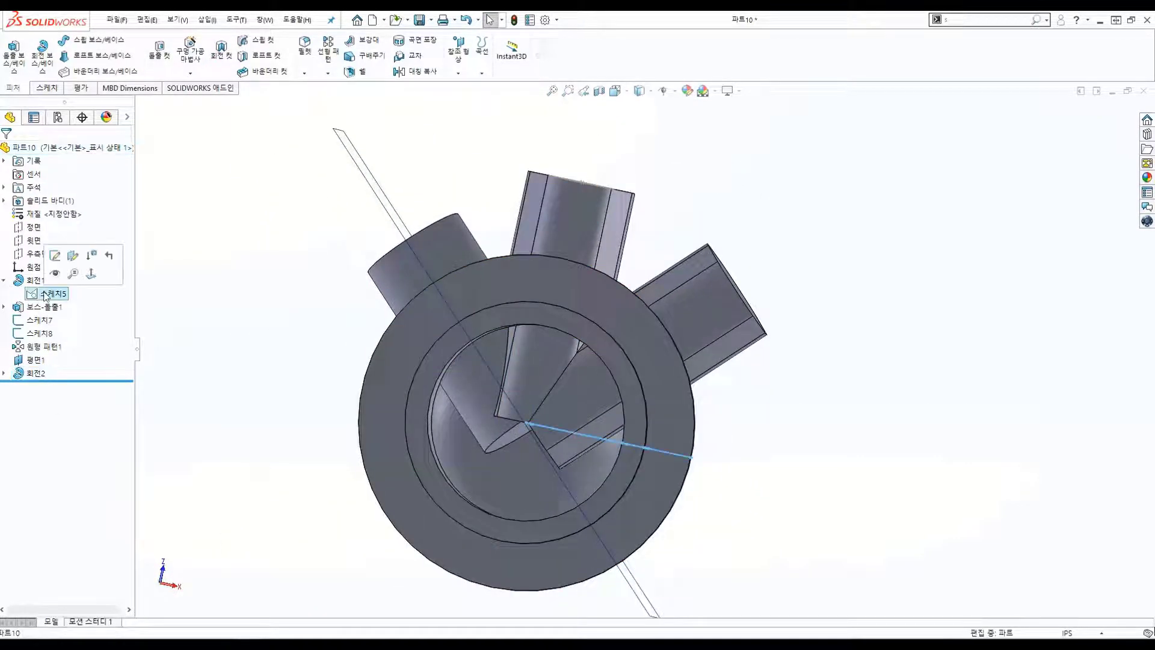
pyautogui.click(221, 49)
pyautogui.rightClick(562, 465)
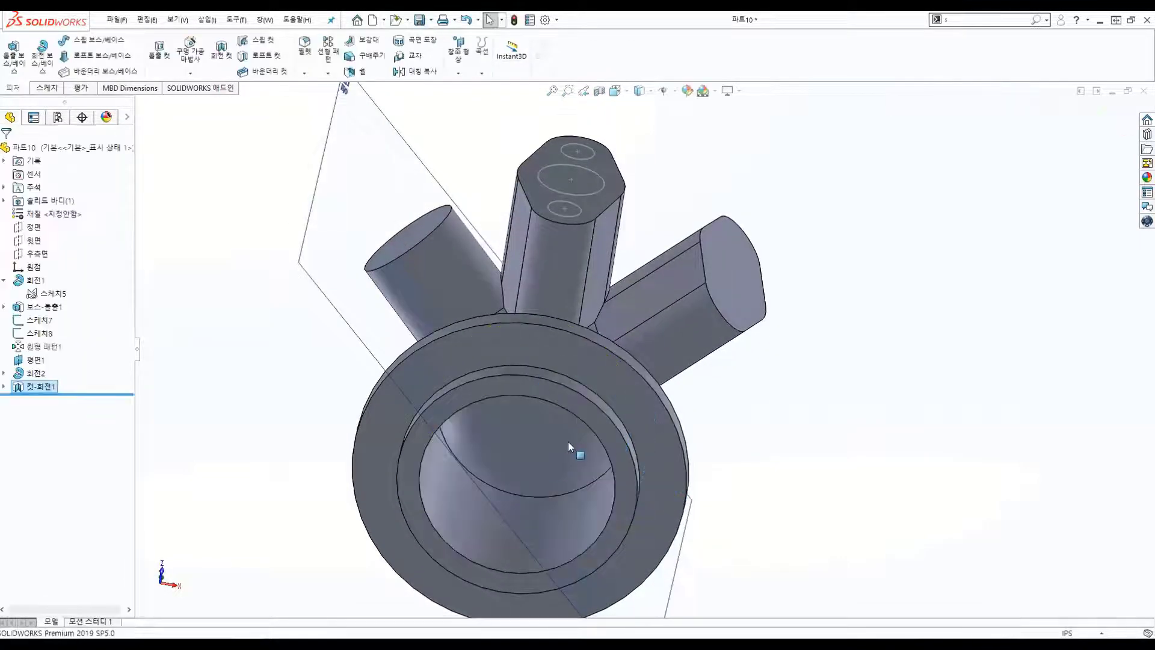
pyautogui.moveTo(568, 442)
pyautogui.mouseDown(button='middle')
pyautogui.moveTo(616, 359)
pyautogui.moveTo(562, 502)
pyautogui.mouseUp(button='middle')
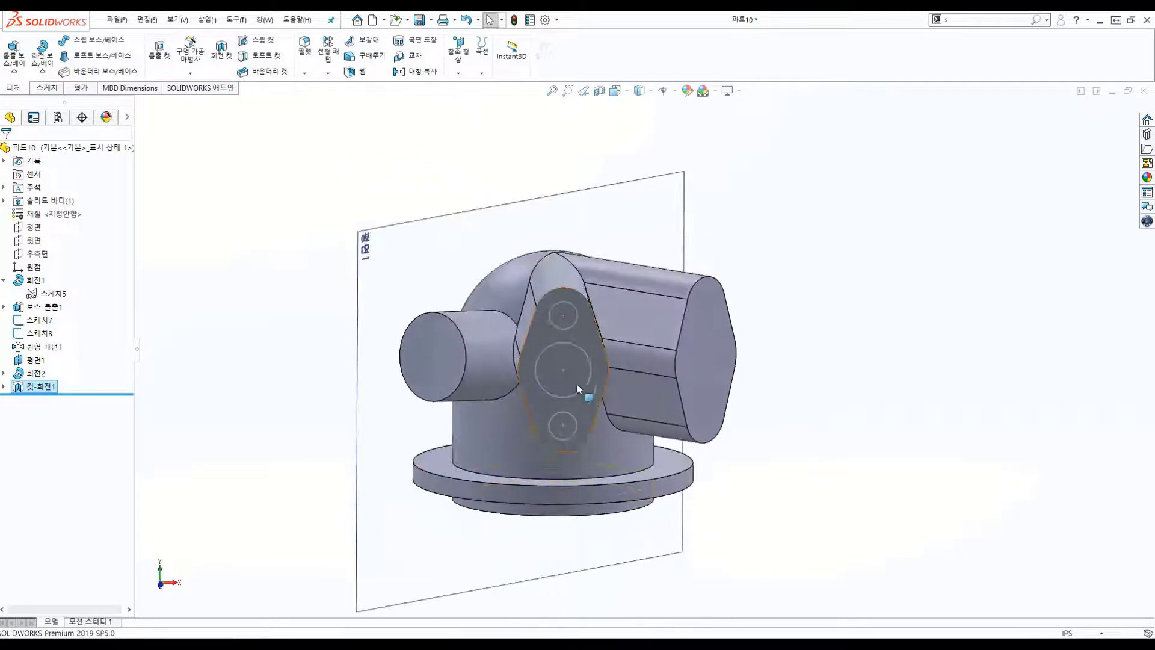
# - Cut the flange's centre circle Up To Next to bore into the cavity (Cut-Extrude1)
pyautogui.click(580, 336)
pyautogui.click(159, 56)
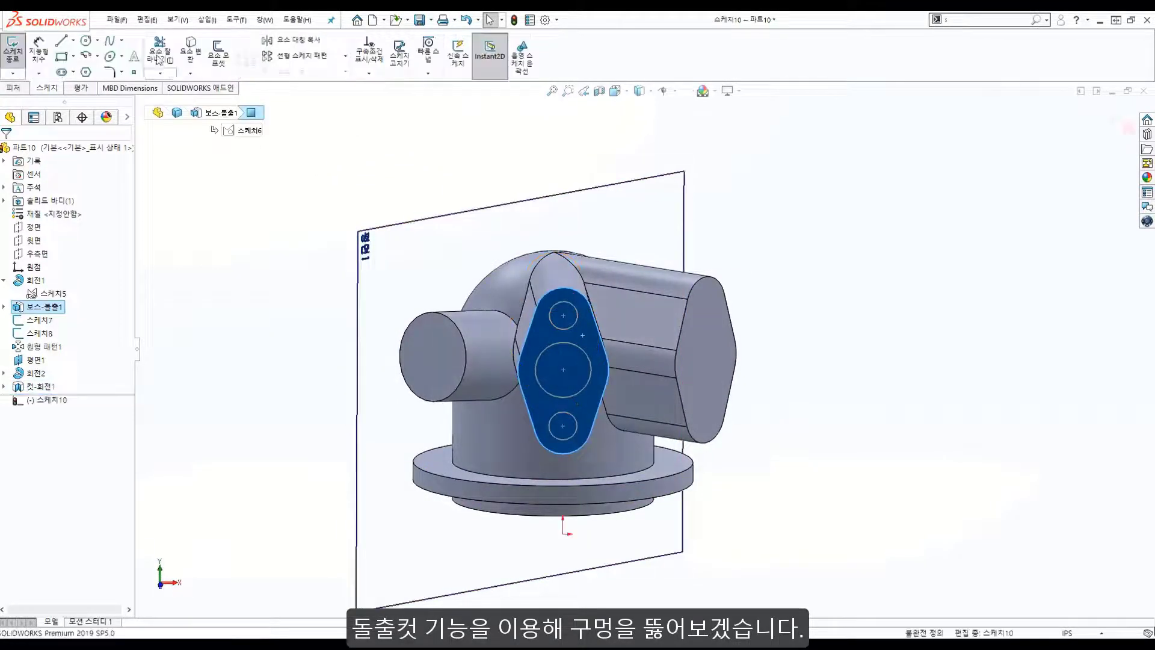
pyautogui.click(51, 322)
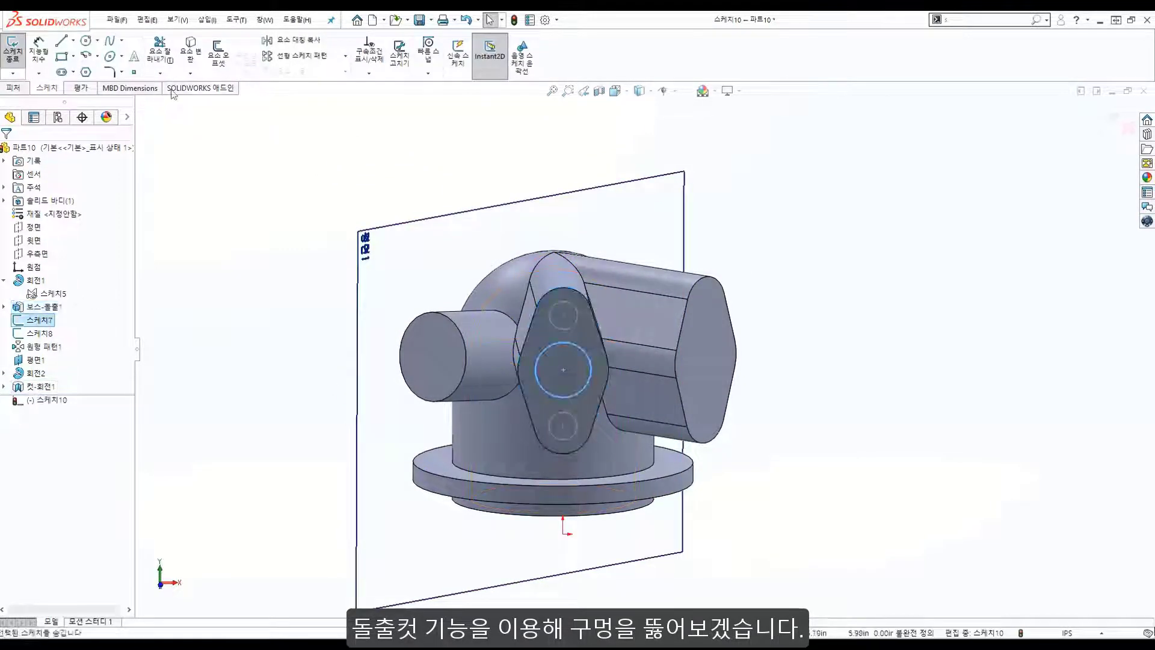
pyautogui.click(15, 89)
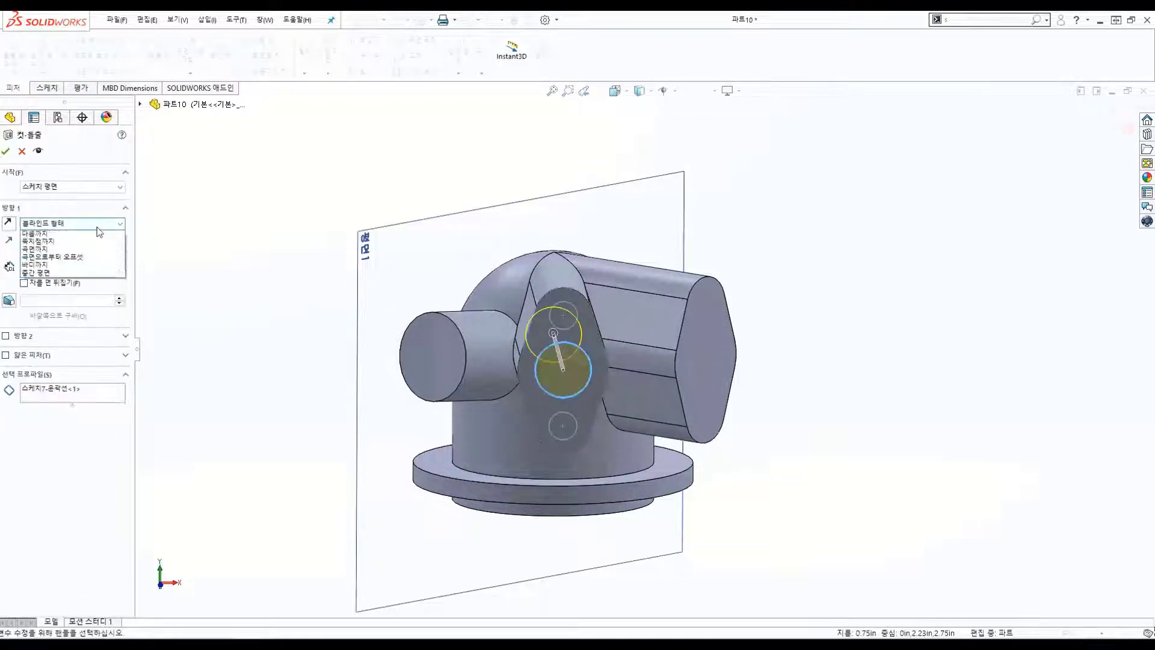
pyautogui.click(99, 232)
pyautogui.moveTo(421, 331); pyautogui.dragTo(505, 209, button='middle')
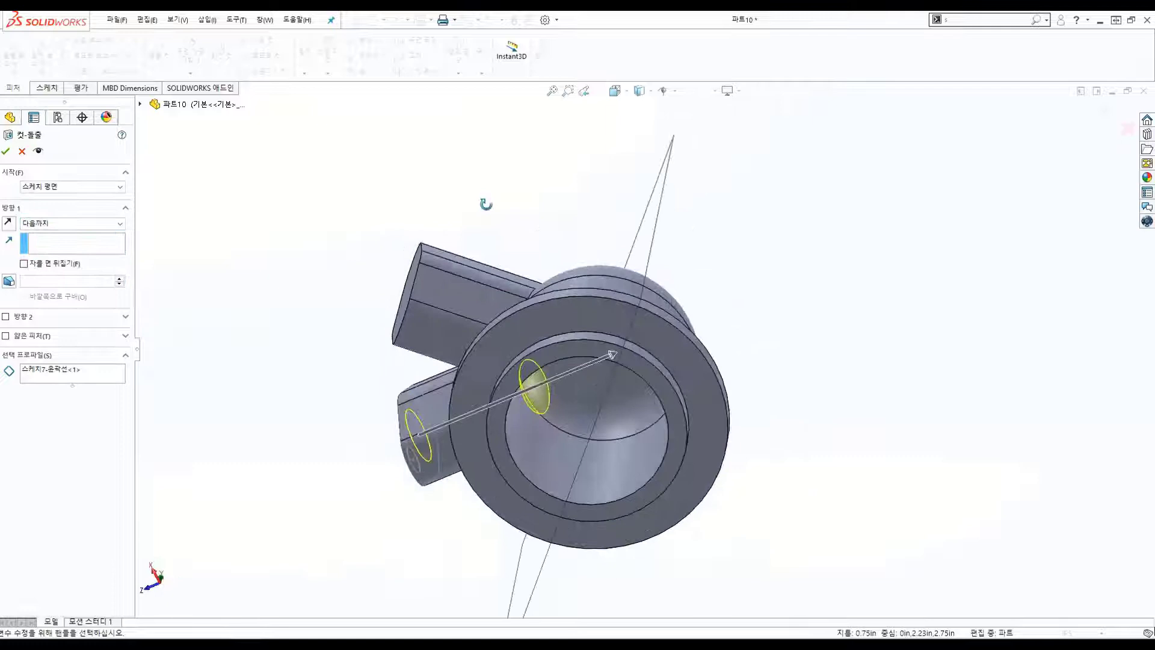
pyautogui.click(1104, 115)
pyautogui.moveTo(942, 241)
pyautogui.mouseDown(button='middle')
pyautogui.moveTo(815, 480)
pyautogui.moveTo(792, 436)
pyautogui.moveTo(800, 469)
pyautogui.mouseUp(button='middle')
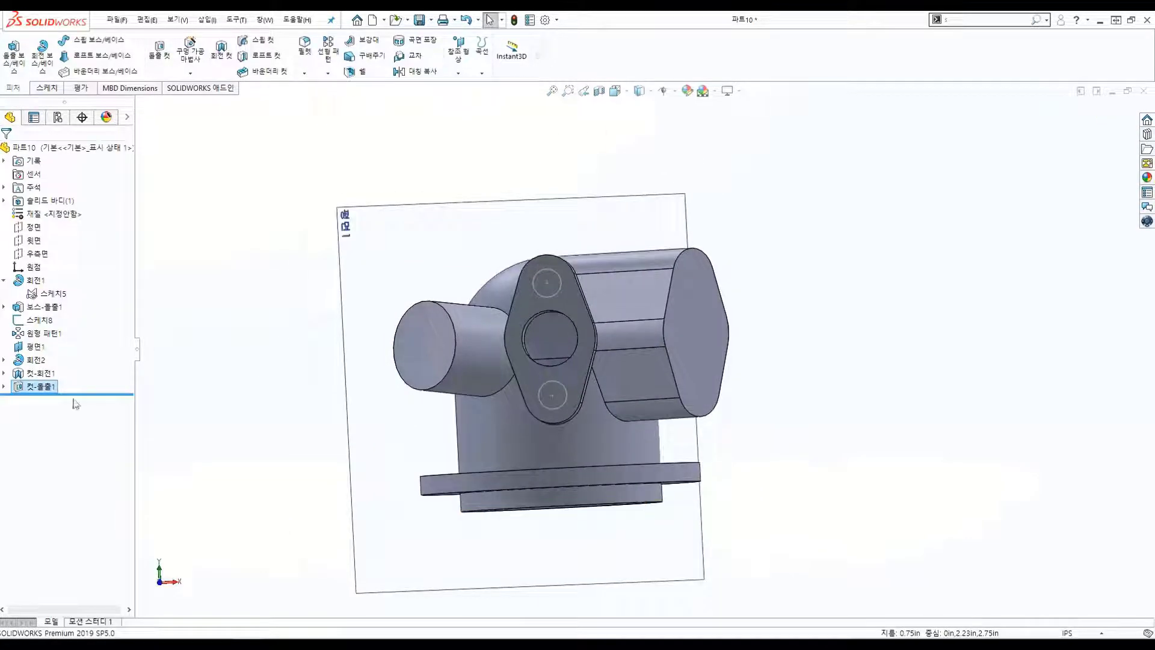
# - Cut the Sketch8 bolt holes Blind 1 in deep (Cut-Extrude2)
pyautogui.click(550, 285)
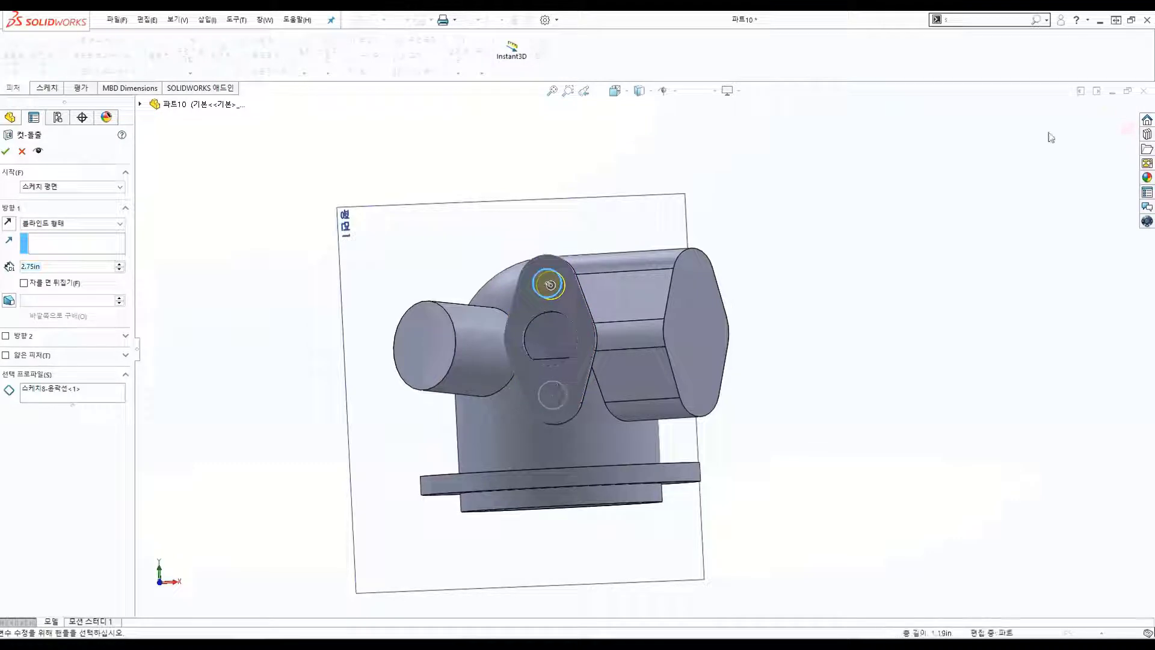
pyautogui.click(1126, 129)
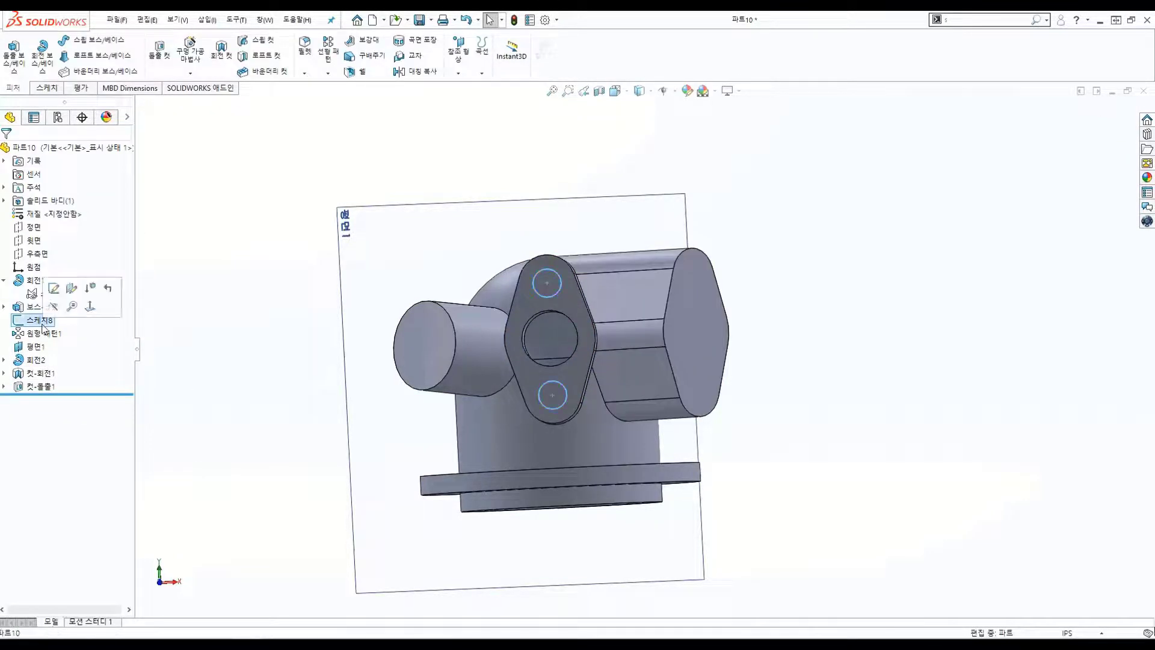
pyautogui.click(158, 54)
pyautogui.doubleClick(51, 269)
pyautogui.write('1.00in')
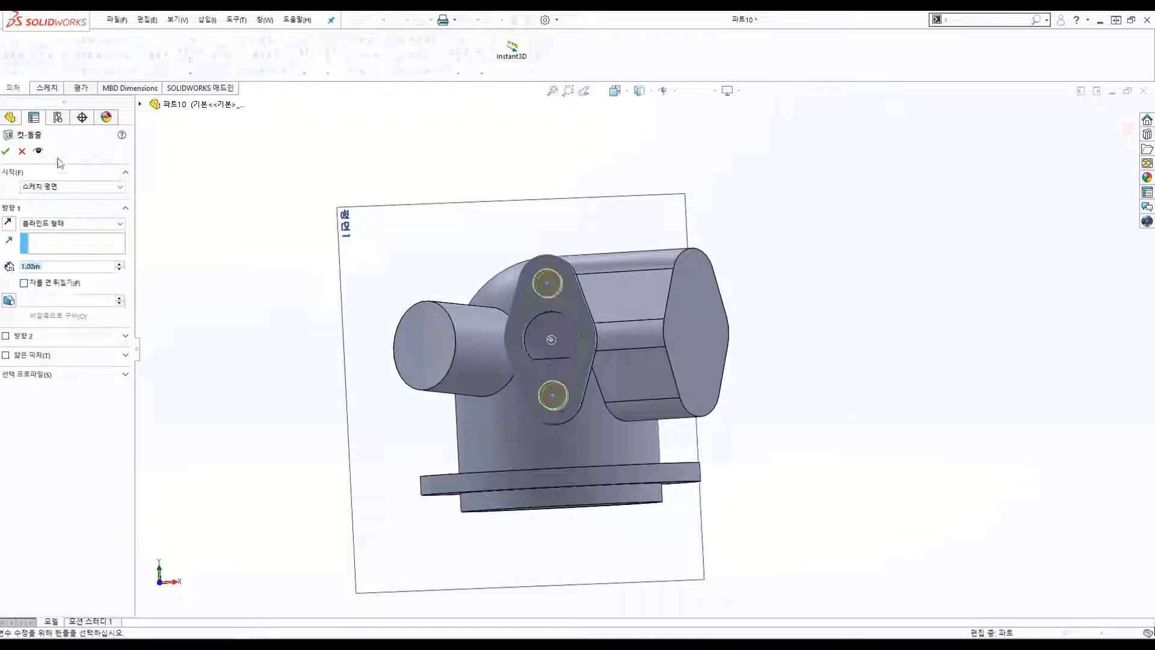
pyautogui.click(5, 151)
pyautogui.moveTo(458, 385)
pyautogui.mouseDown(button='middle')
pyautogui.moveTo(489, 404)
pyautogui.moveTo(481, 398)
pyautogui.mouseUp(button='middle')
# - Set up a 45°, 2-instance circular pattern of Cut-Extrude1 and Cut-Extrude2 about the vertical axis
pyautogui.click(328, 72)
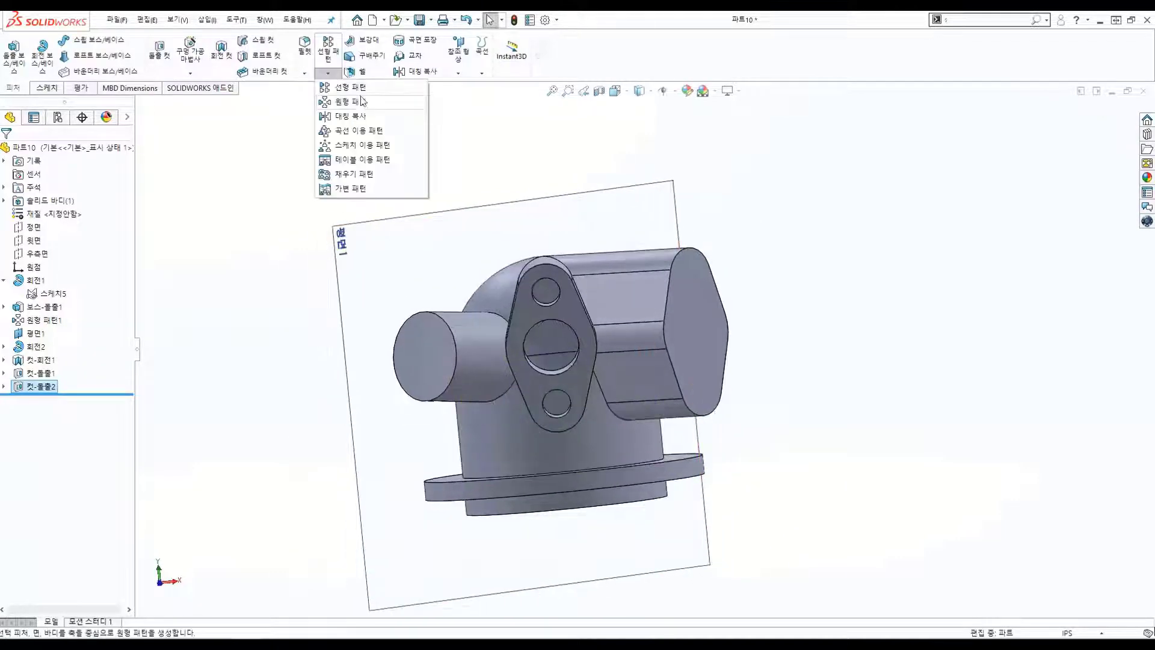
pyautogui.click(359, 102)
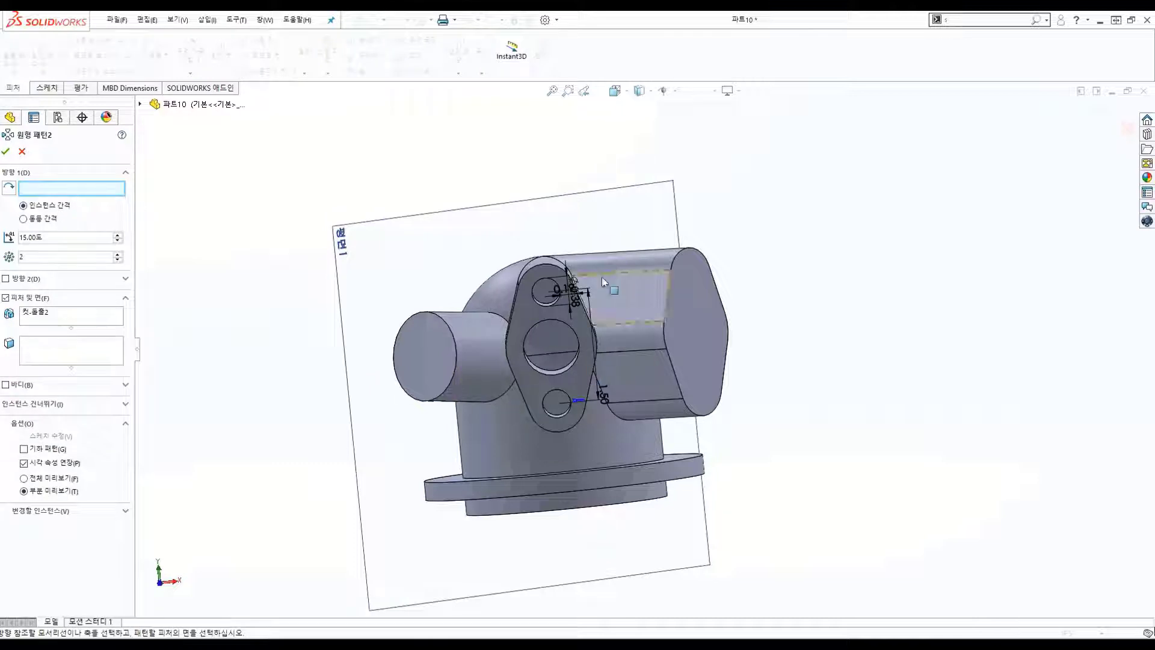
pyautogui.click(677, 92)
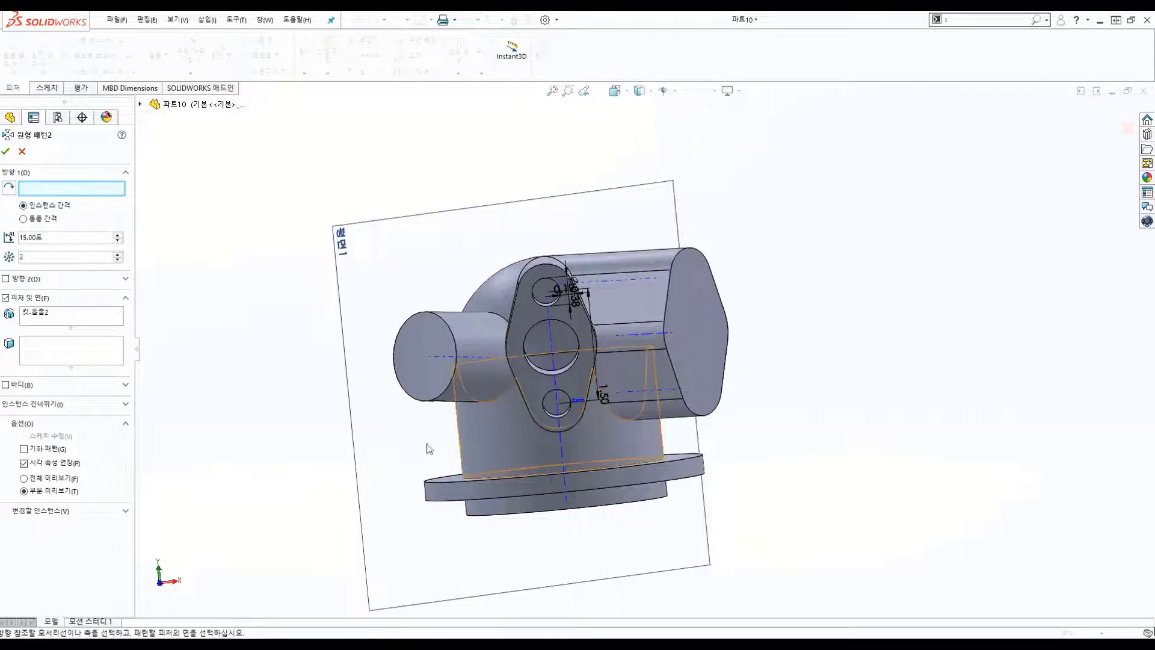
pyautogui.click(563, 450)
pyautogui.write('세')
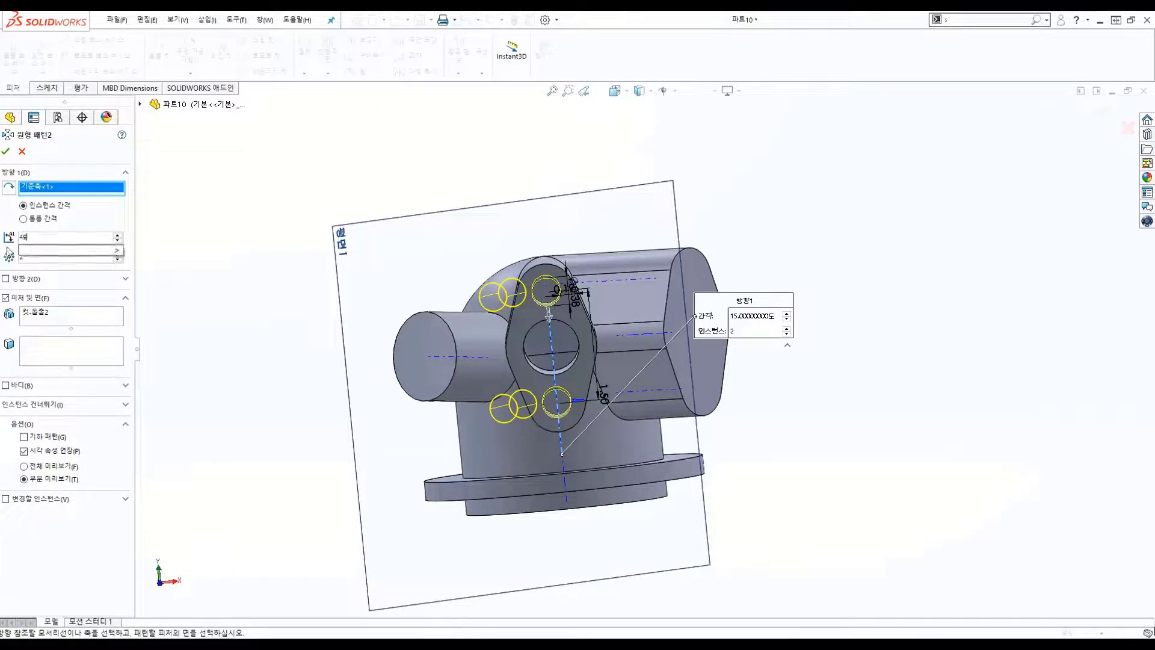
pyautogui.press('Return')
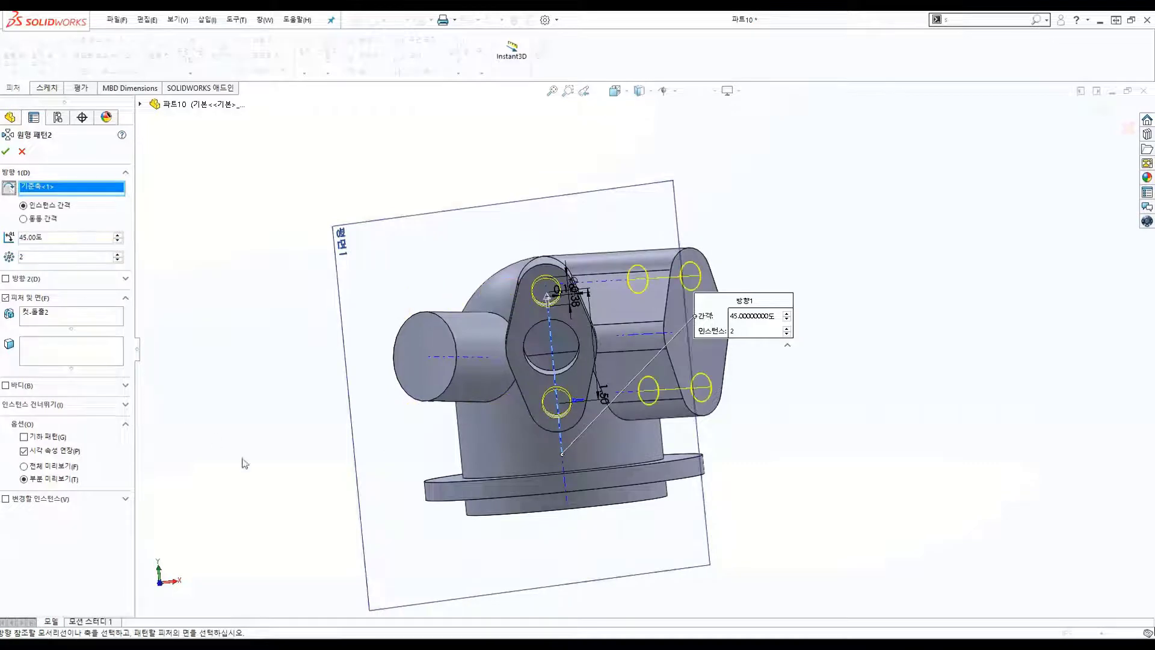
pyautogui.hotkey('ctrl', '1')
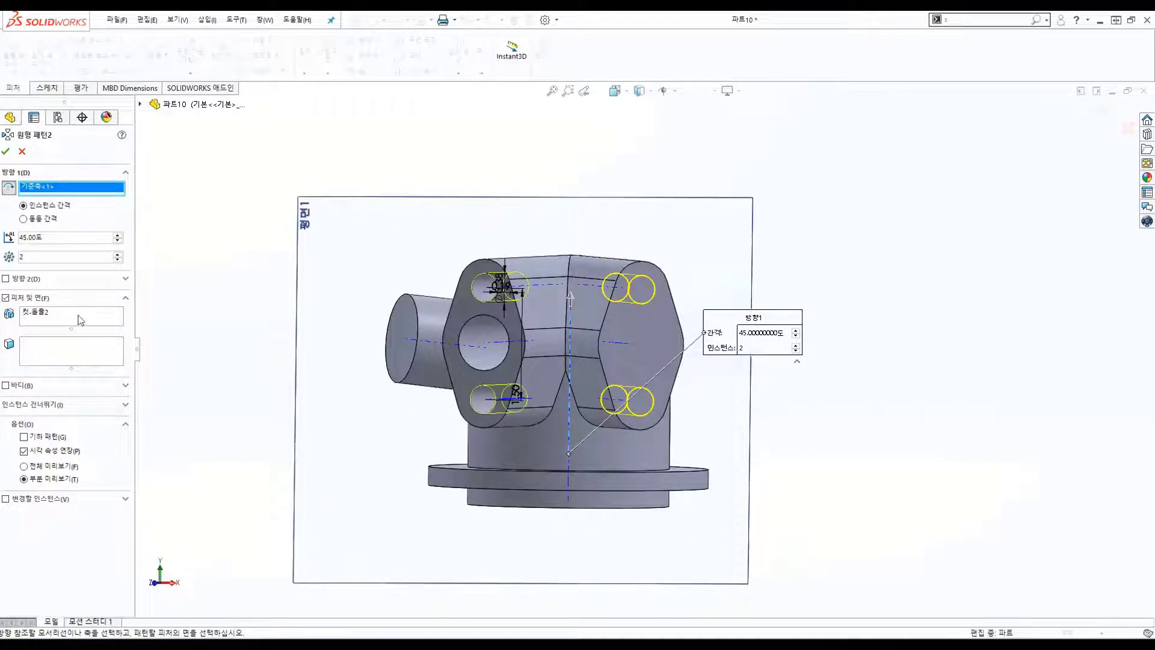
pyautogui.click(79, 317)
pyautogui.click(141, 105)
pyautogui.click(179, 318)
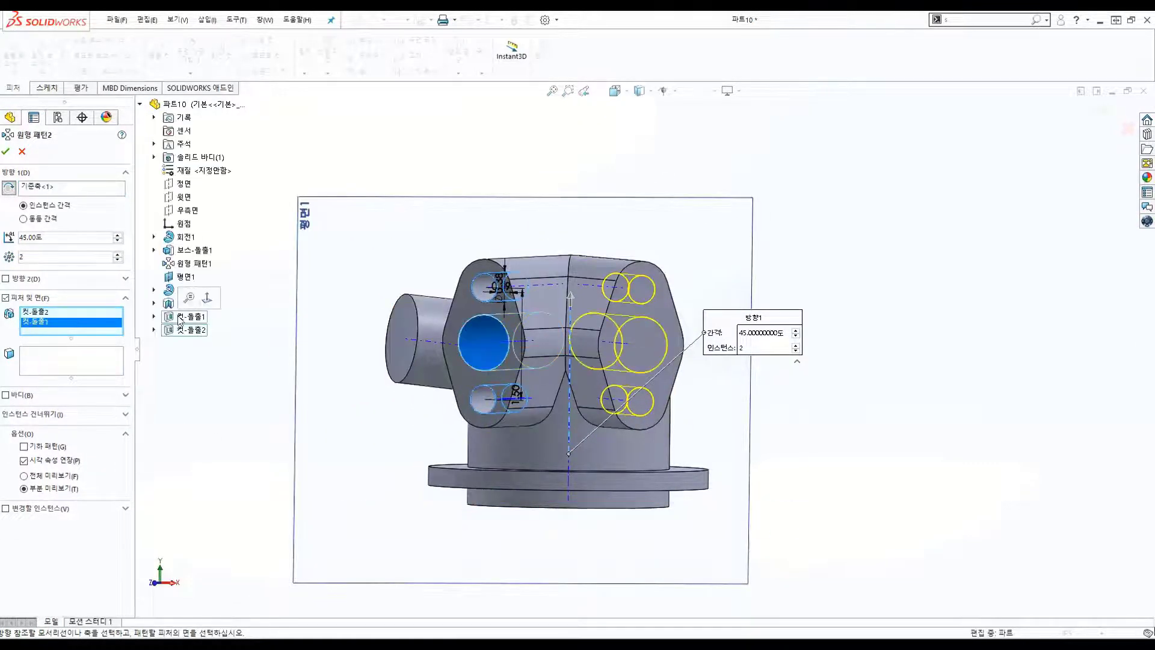
# - Accept the circular pattern of the flange holes
pyautogui.click(1102, 111)
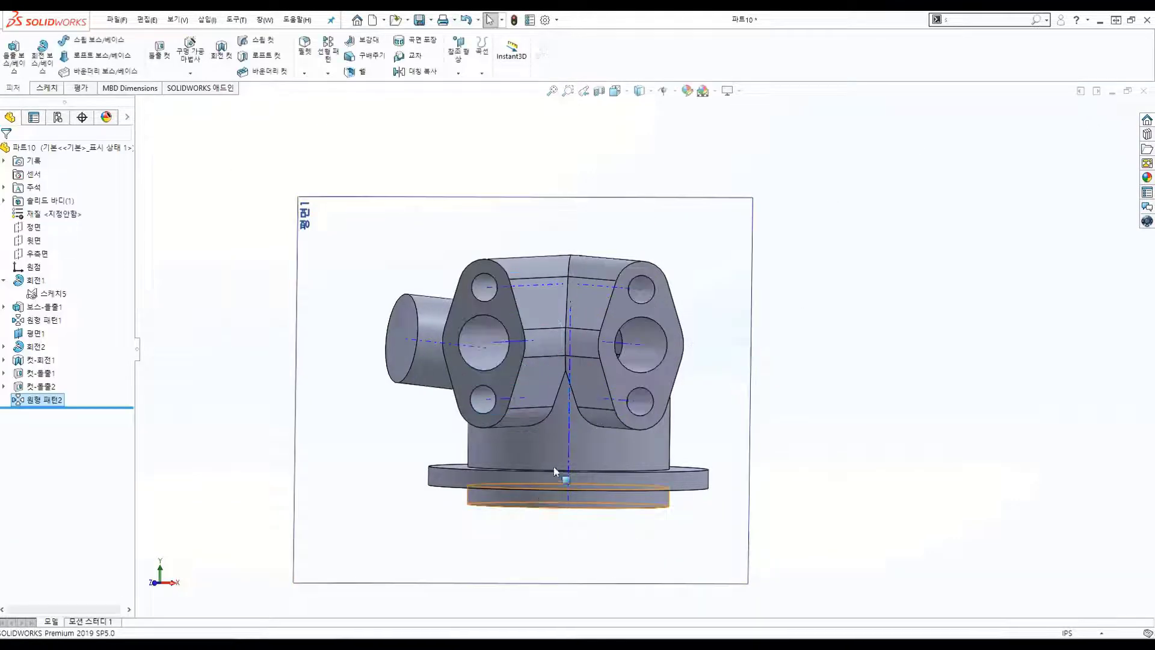
pyautogui.moveTo(558, 472); pyautogui.dragTo(607, 361, button='middle')
pyautogui.click(675, 91)
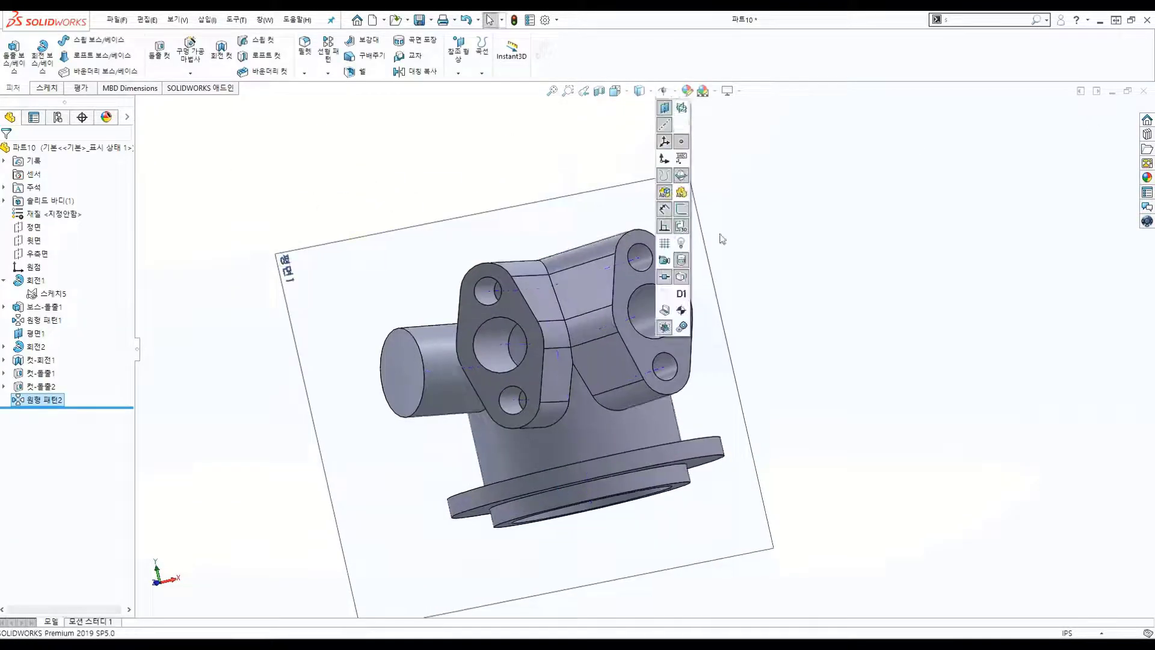
# - Sketch a Ø0.82 in circle centred on the side cylinder's end face
pyautogui.click(401, 386)
pyautogui.click(470, 344)
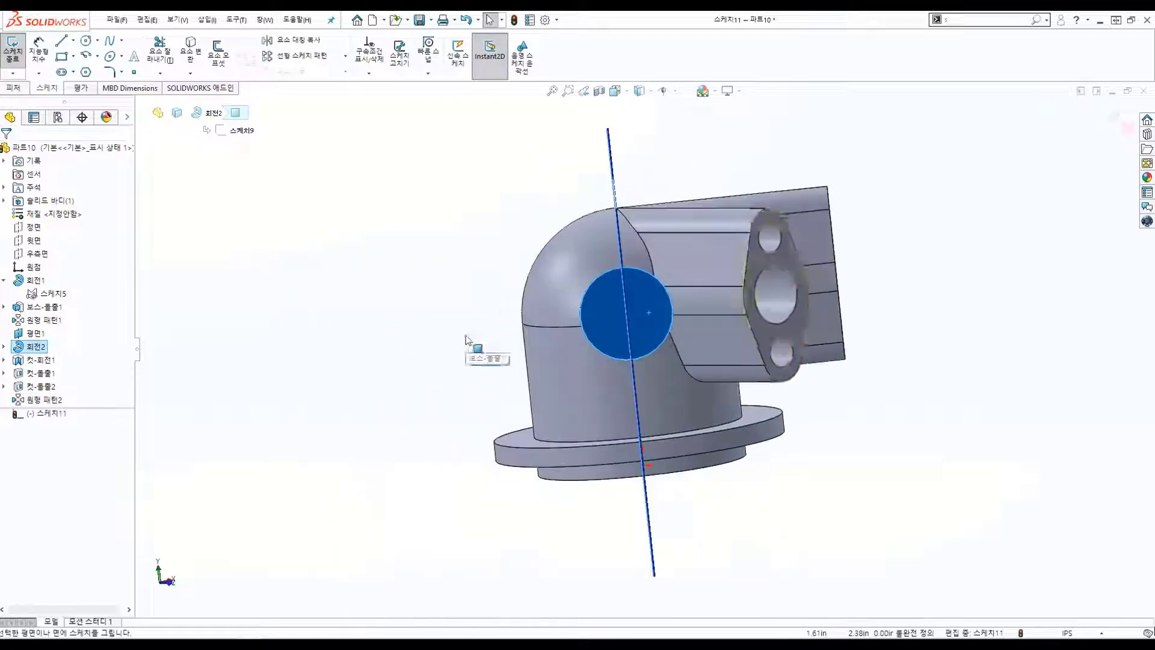
pyautogui.rightClick(613, 318)
pyautogui.click(635, 330)
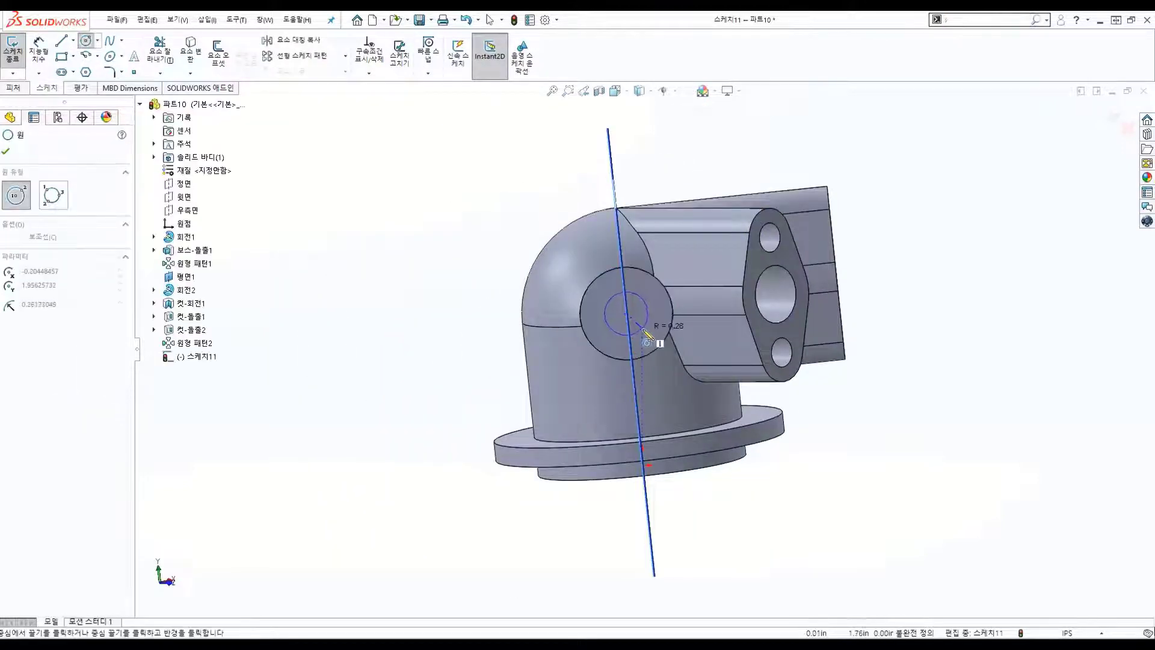
pyautogui.click(644, 331)
pyautogui.rightClick(650, 340)
pyautogui.click(665, 322)
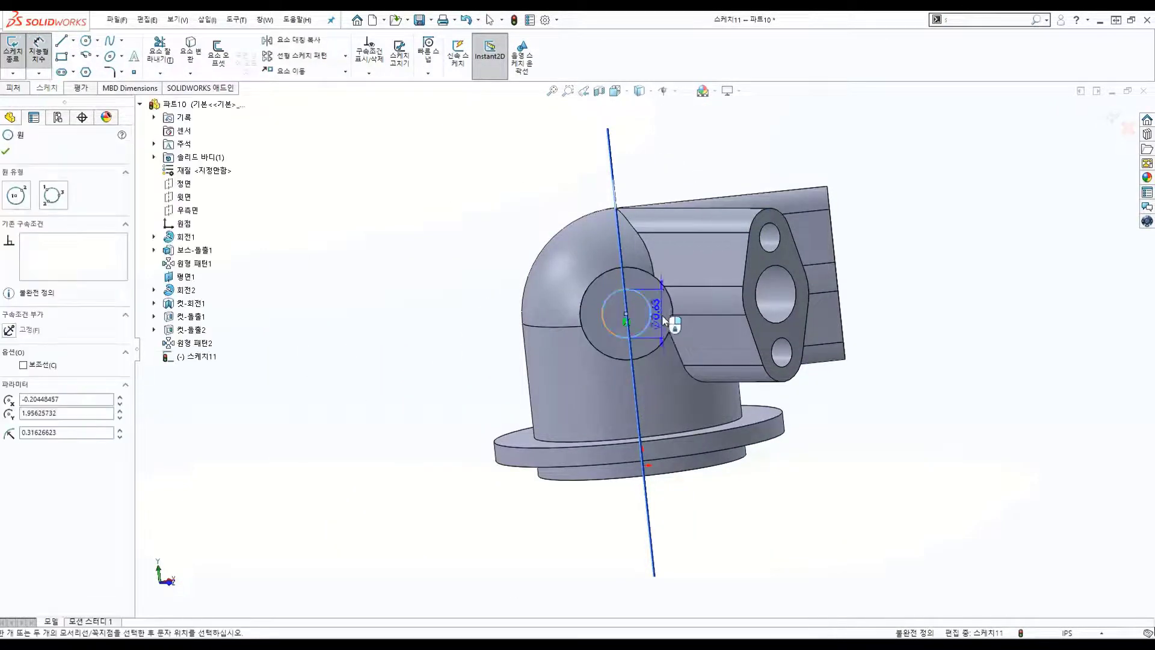
pyautogui.click(666, 321)
pyautogui.write('0.83')
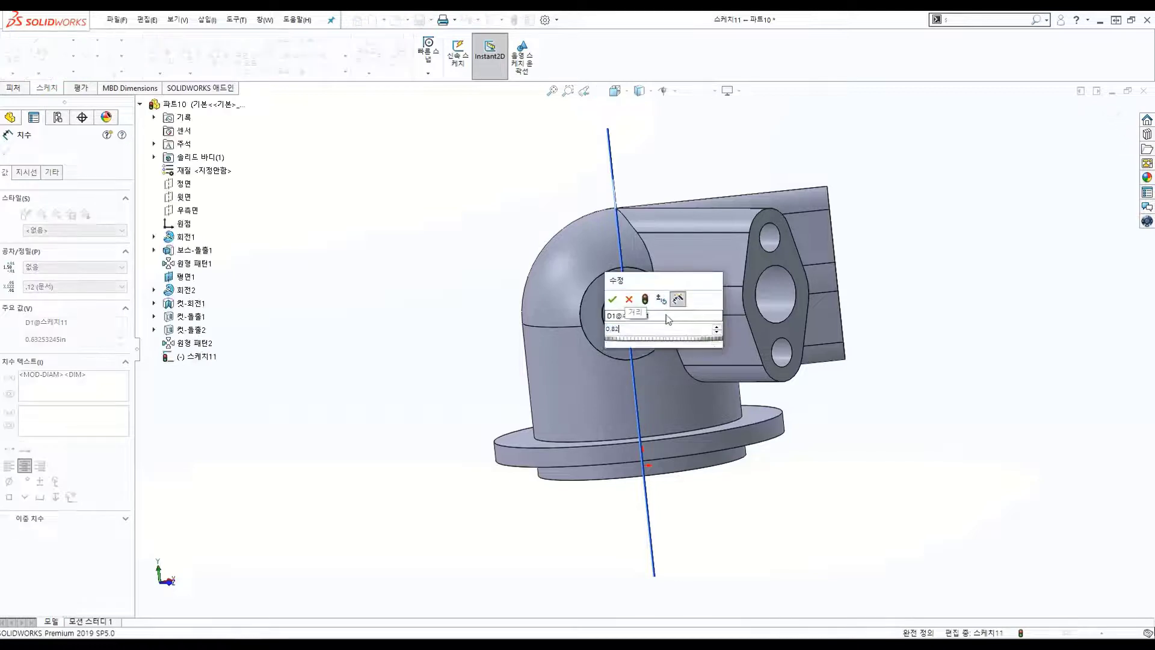
pyautogui.press('Return')
pyautogui.click(1119, 106)
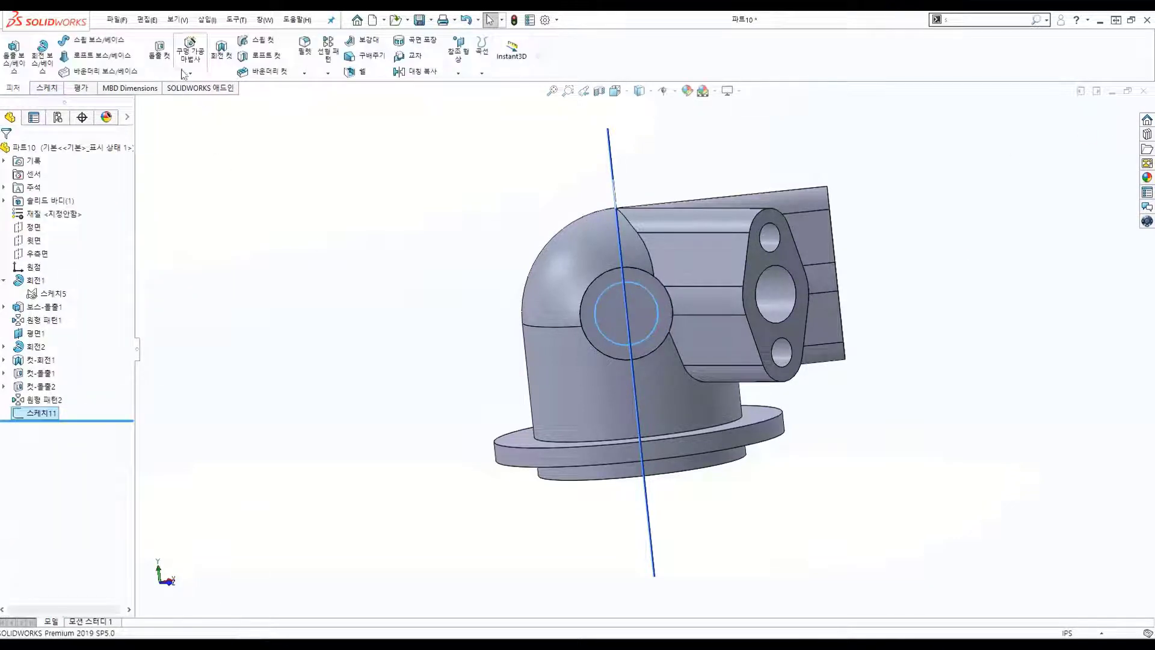
# - Cut-extrude the circle Up To Next to bore the port (Cut-Extrude3)
pyautogui.click(72, 224)
pyautogui.click(43, 256)
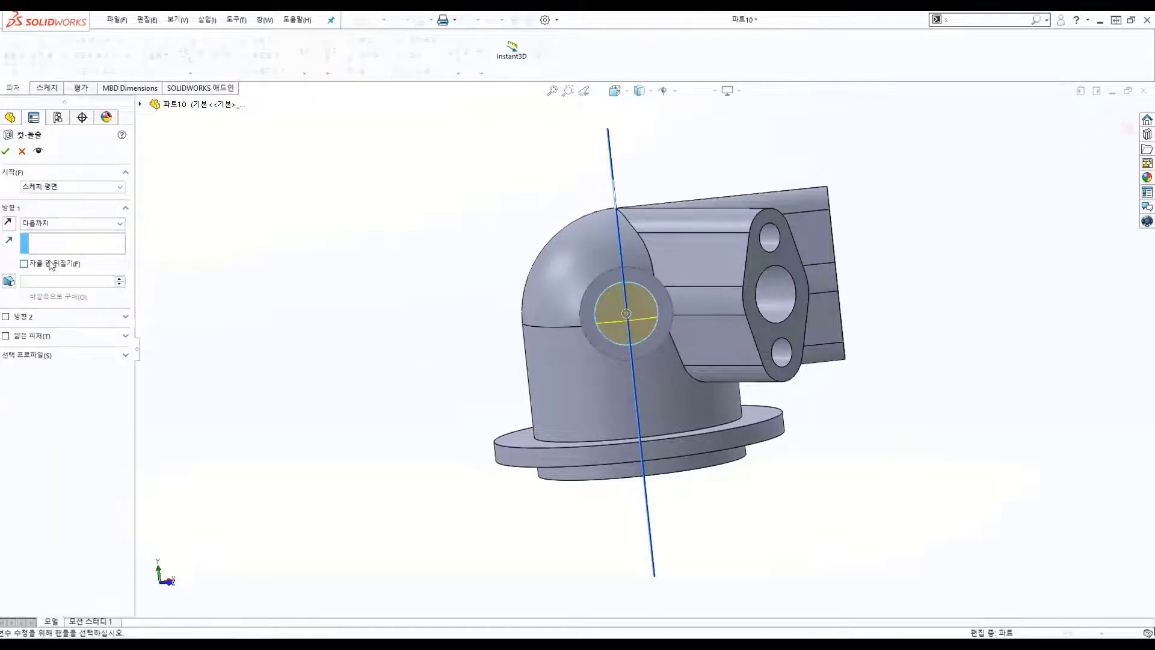
pyautogui.moveTo(728, 419)
pyautogui.mouseDown(button='middle')
pyautogui.moveTo(688, 424)
pyautogui.moveTo(611, 381)
pyautogui.mouseUp(button='middle')
# - Confirm the side port cut, then fillet the dome face and three flange edges at 0.188 in
pyautogui.click(1101, 115)
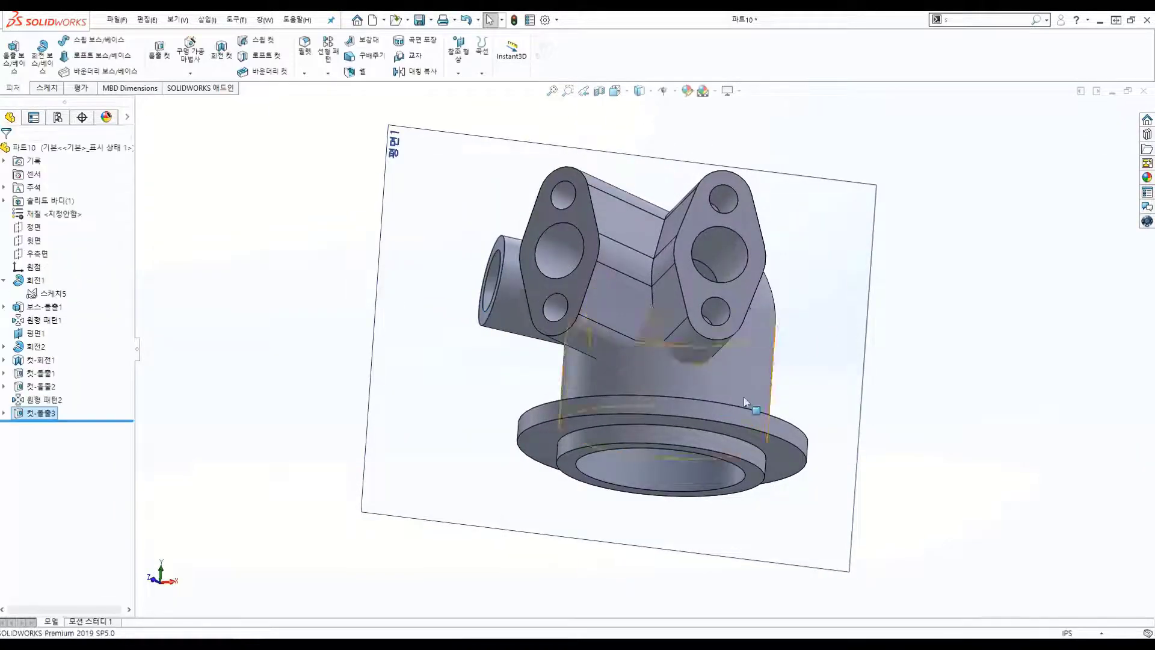
pyautogui.moveTo(743, 398)
pyautogui.mouseDown(button='middle')
pyautogui.moveTo(768, 423)
pyautogui.moveTo(746, 409)
pyautogui.mouseUp(button='middle')
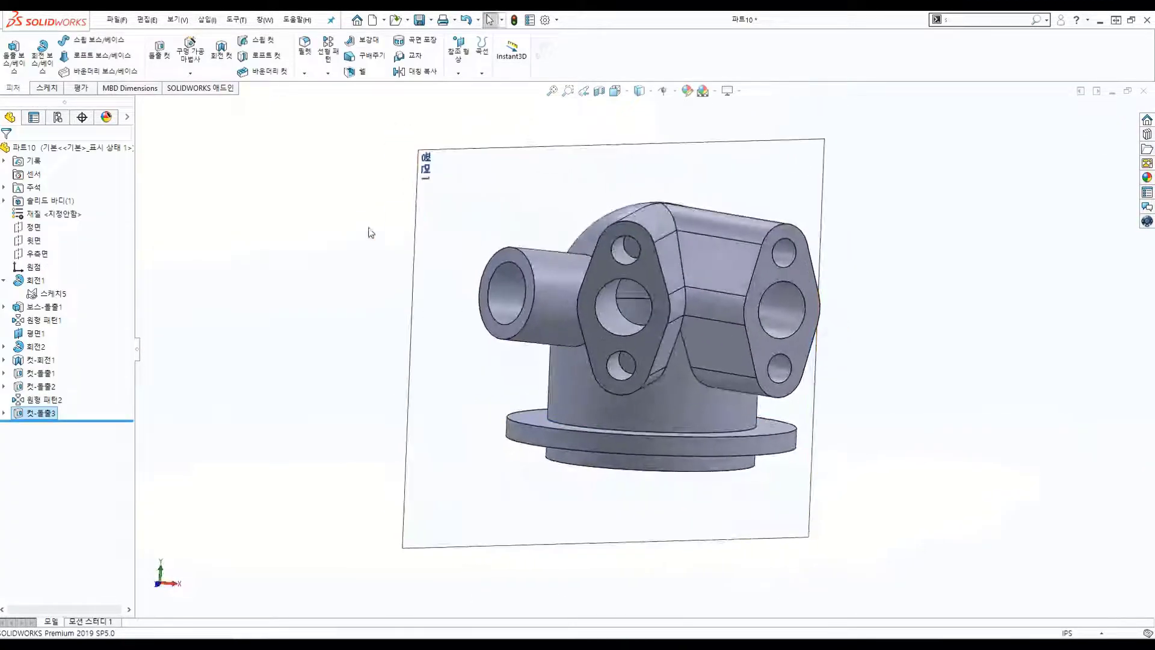
pyautogui.click(304, 45)
pyautogui.moveTo(625, 301)
pyautogui.mouseDown(button='middle')
pyautogui.moveTo(662, 352)
pyautogui.moveTo(680, 275)
pyautogui.moveTo(722, 288)
pyautogui.mouseUp(button='middle')
pyautogui.click(604, 258)
pyautogui.click(654, 341)
pyautogui.click(680, 275)
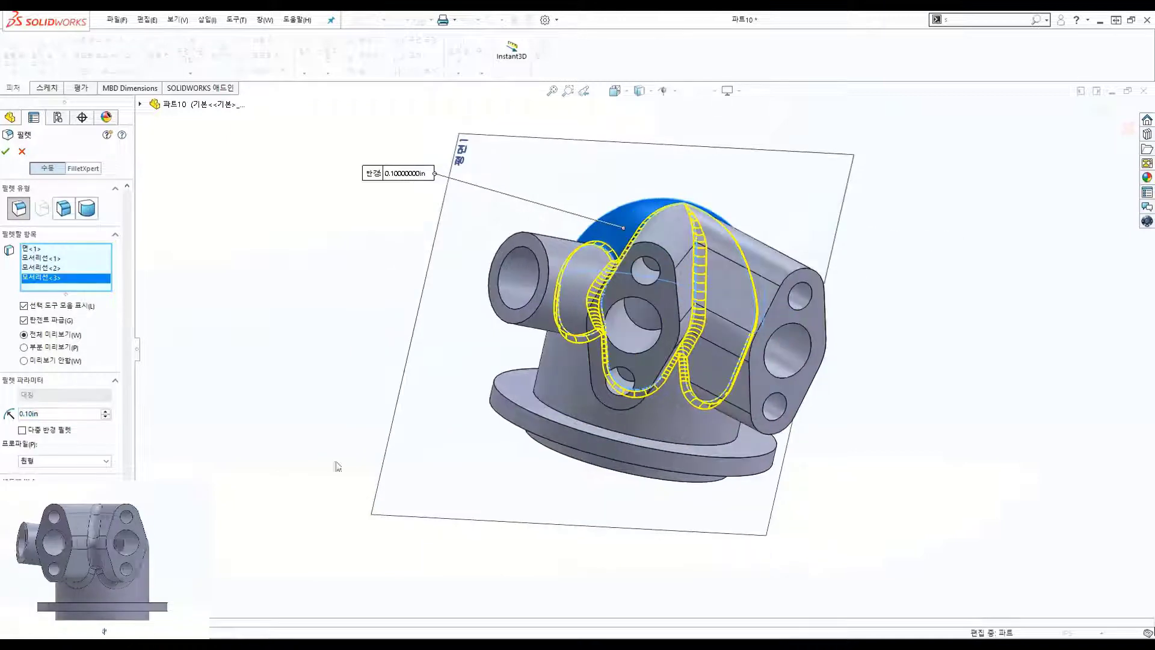
pyautogui.click(47, 414)
pyautogui.write('88')
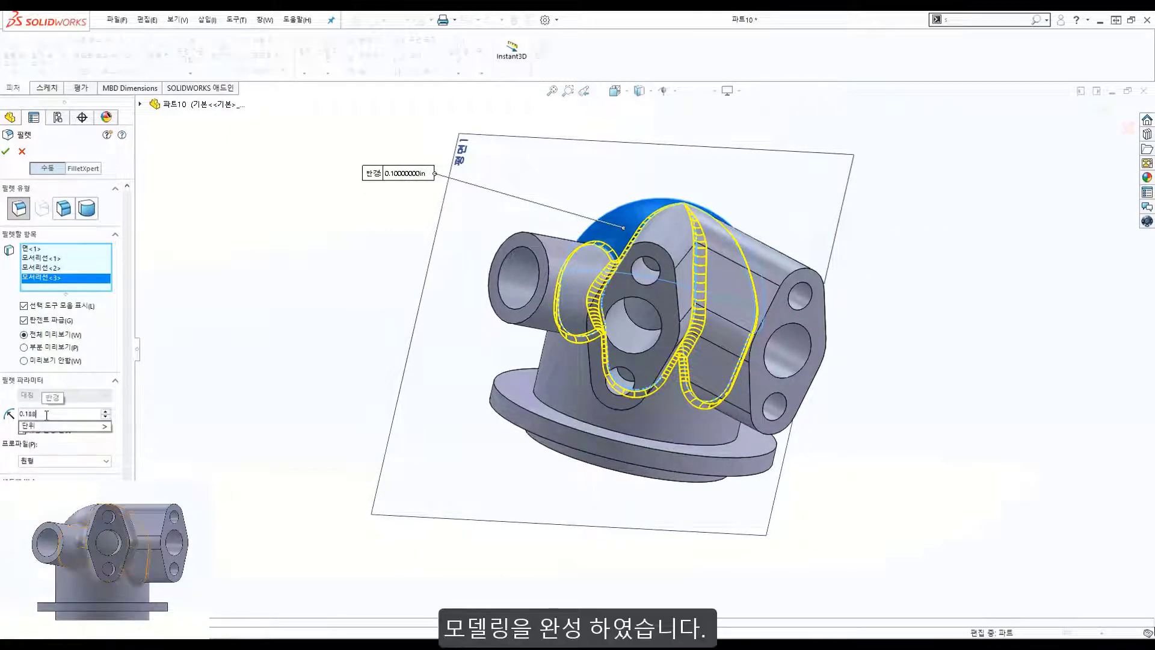
pyautogui.press('Return')
pyautogui.press('Return')
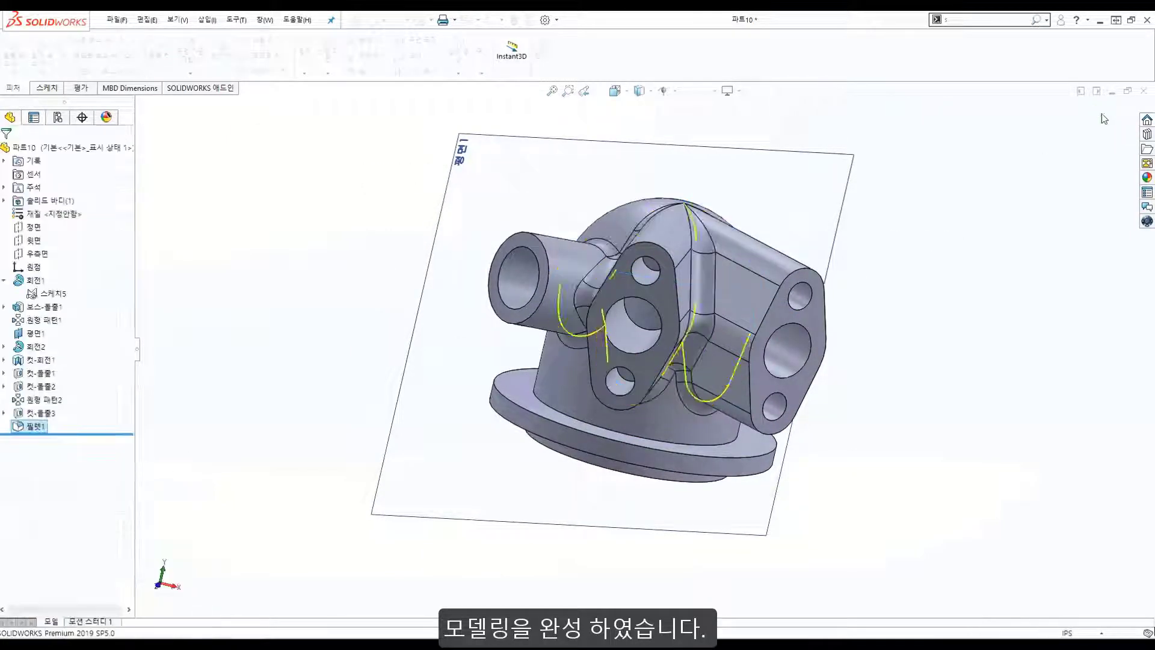
pyautogui.hotkey('ctrl', '8')
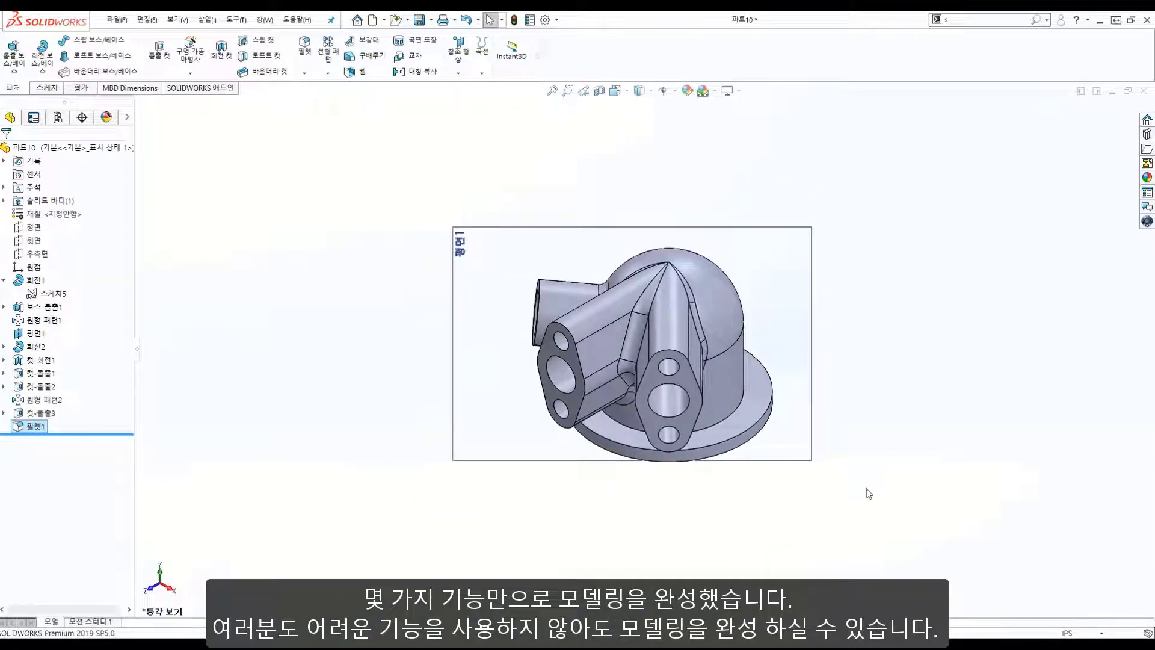
pyautogui.hotkey('ctrl', '4')
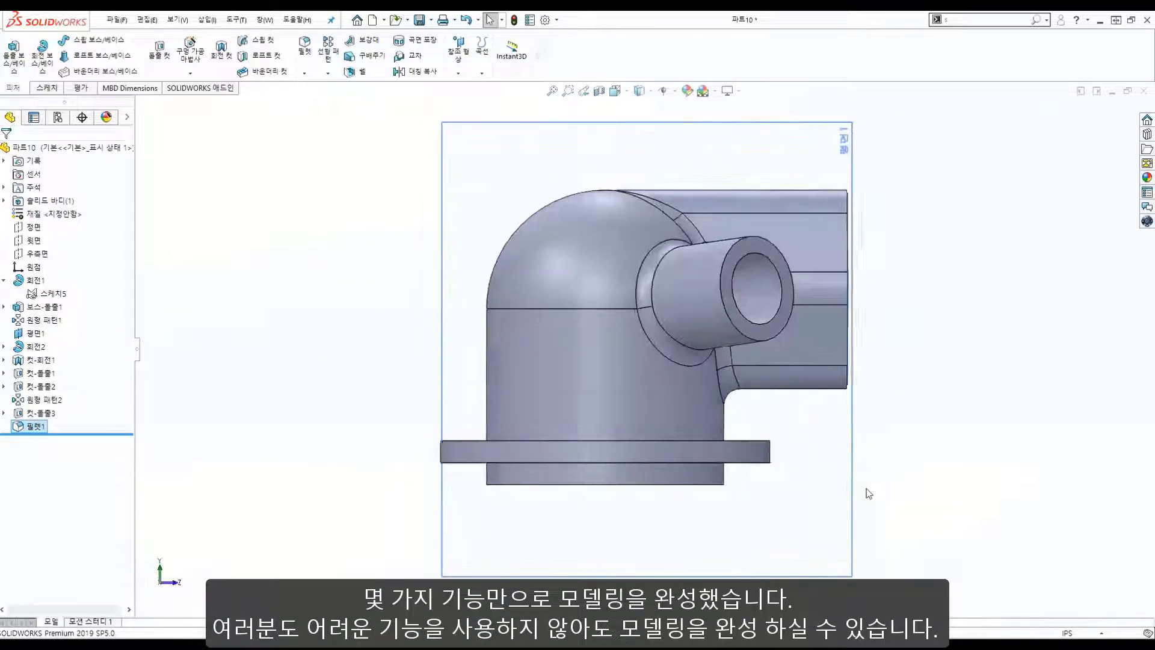